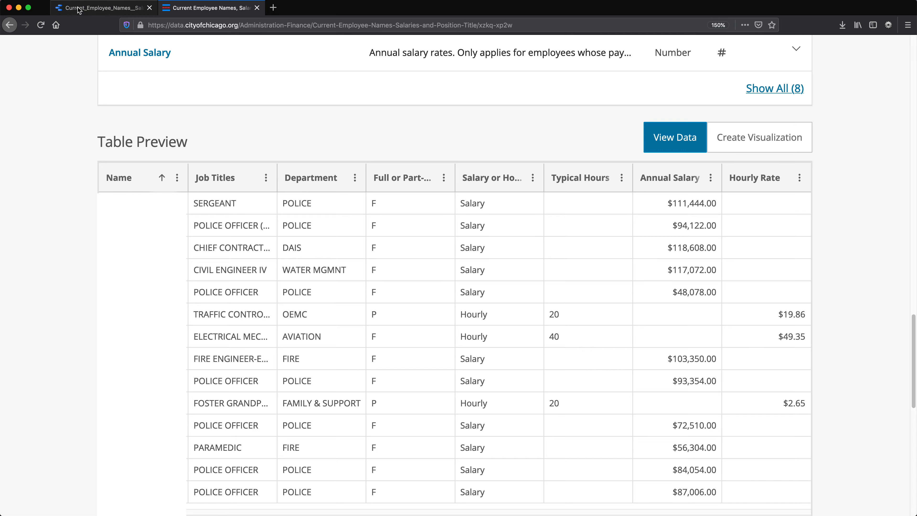
In the Data Studio data source, set the Annual Salary field to US Dollar currency with Average as default aggregation.
left_click(100, 8)
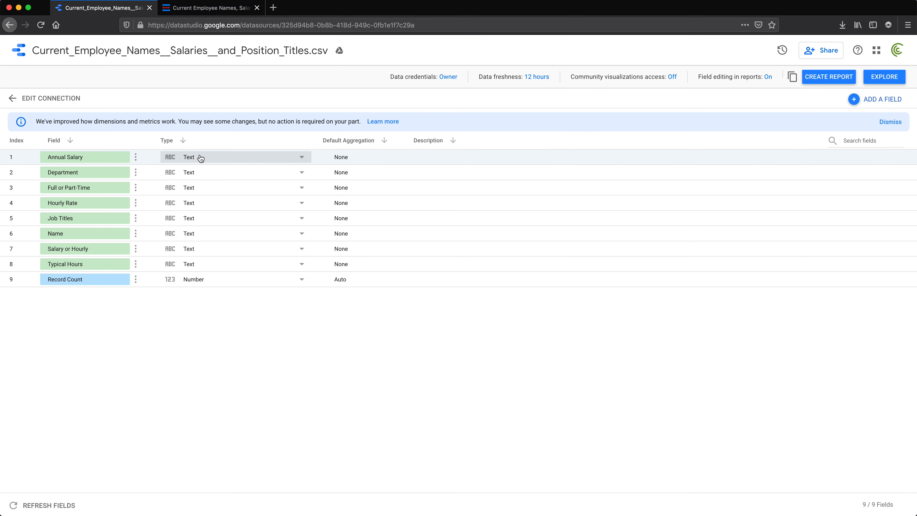
left_click(302, 158)
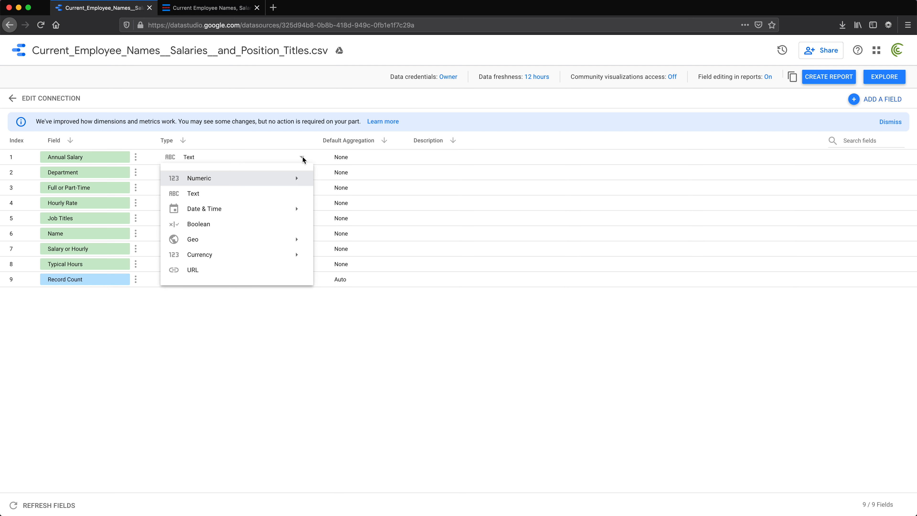
mouse_move(285, 184)
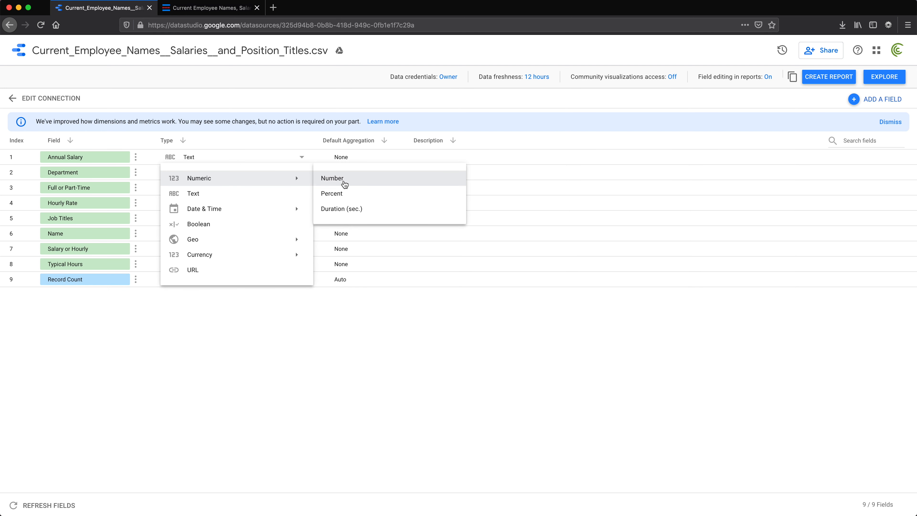
mouse_move(227, 259)
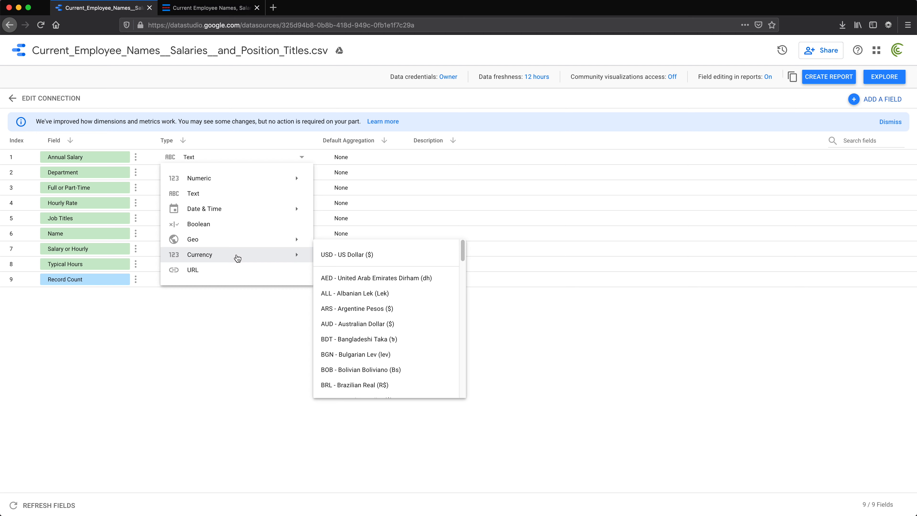
left_click(366, 259)
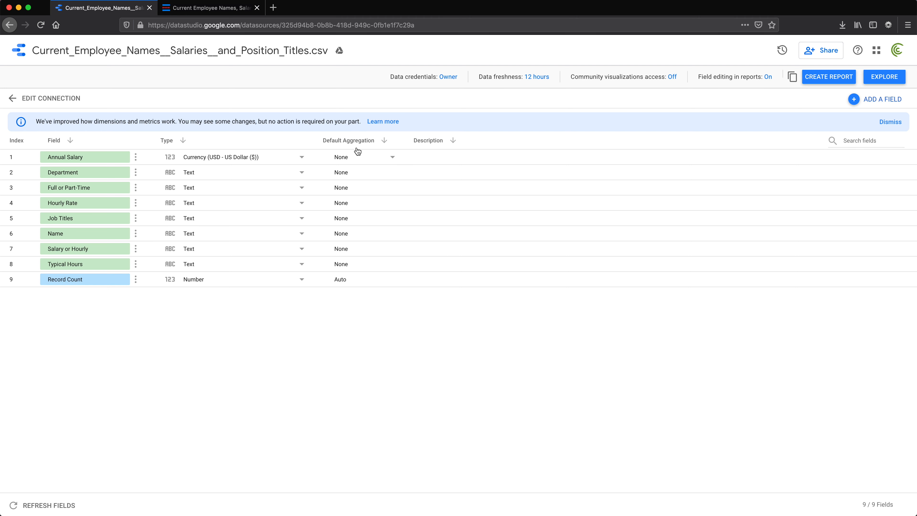
left_click(392, 159)
left_click(350, 210)
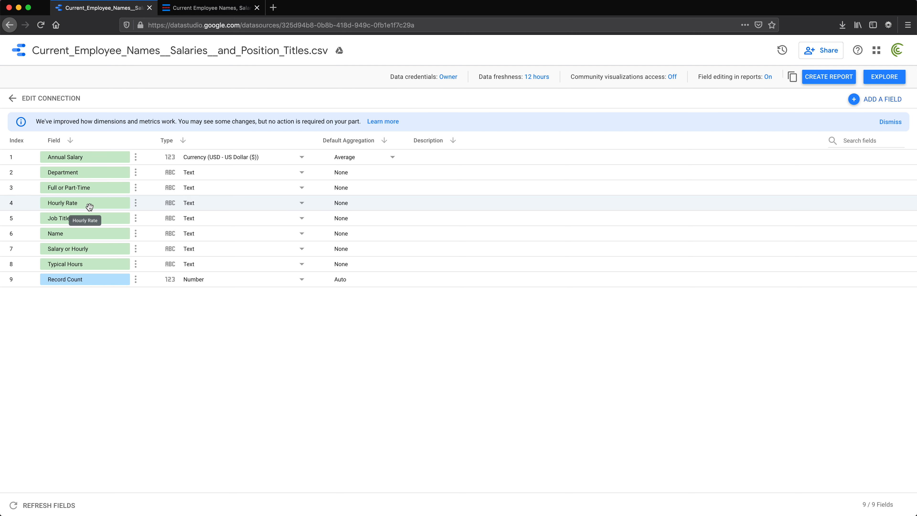
Set the Hourly Rate field's type to US Dollar currency and its default aggregation to Average.
left_click(301, 205)
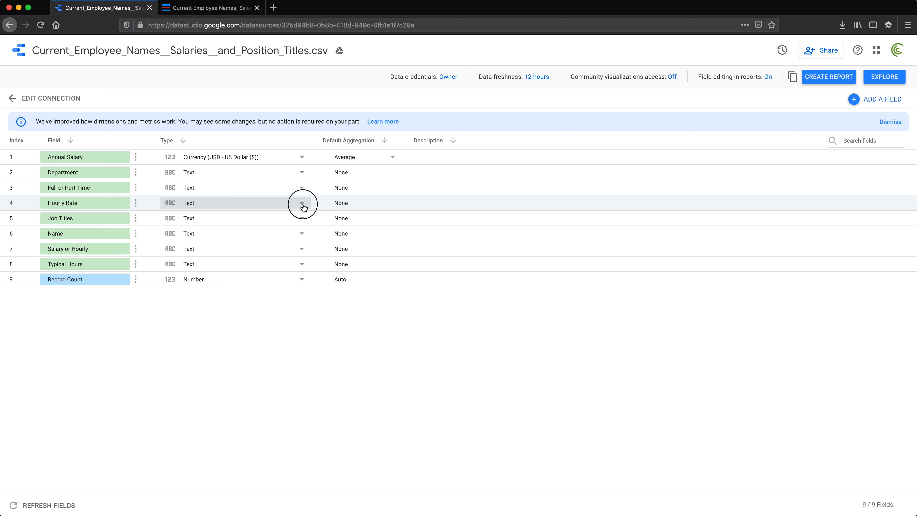
mouse_move(237, 305)
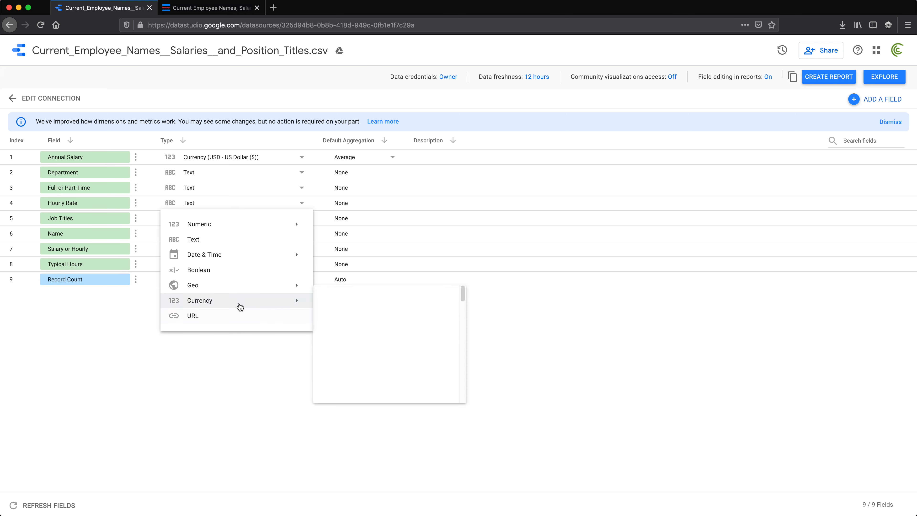
left_click(376, 307)
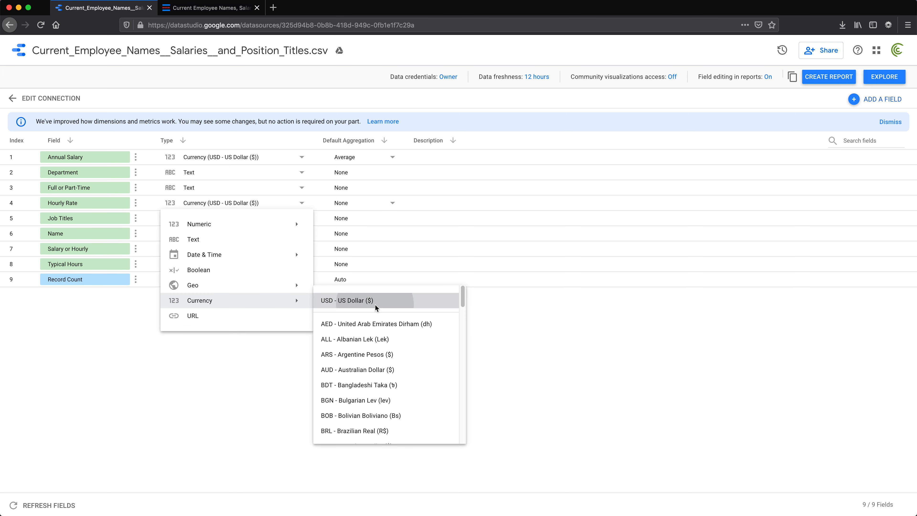
left_click(393, 203)
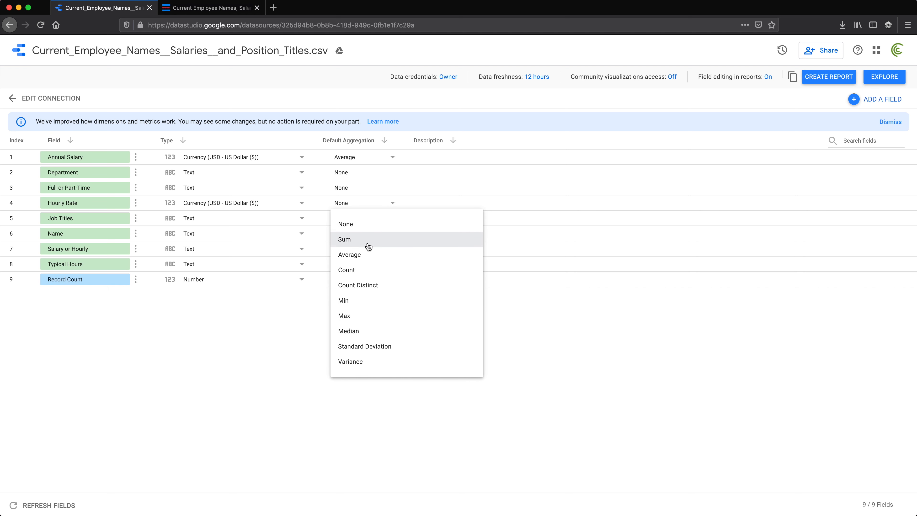
left_click(365, 257)
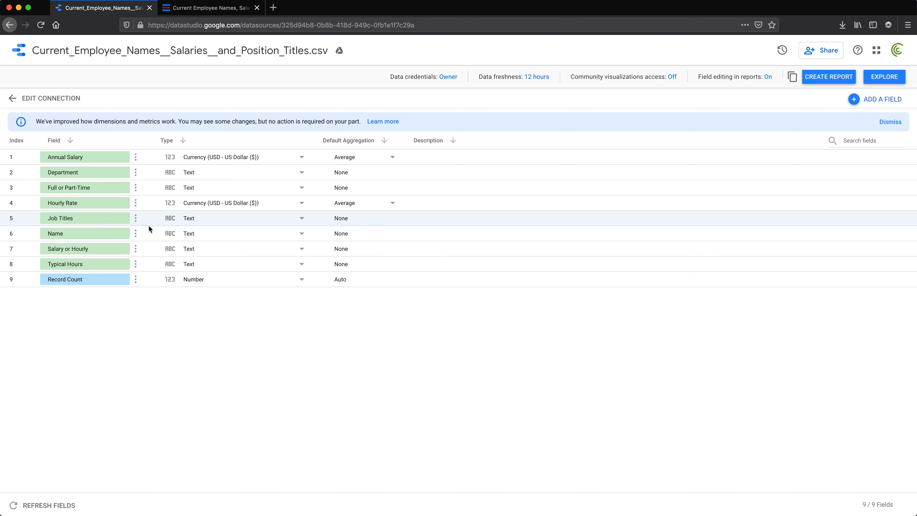
Set the Typical Hours field's type to Number and its default aggregation to Average.
key("ctrl+Tab")
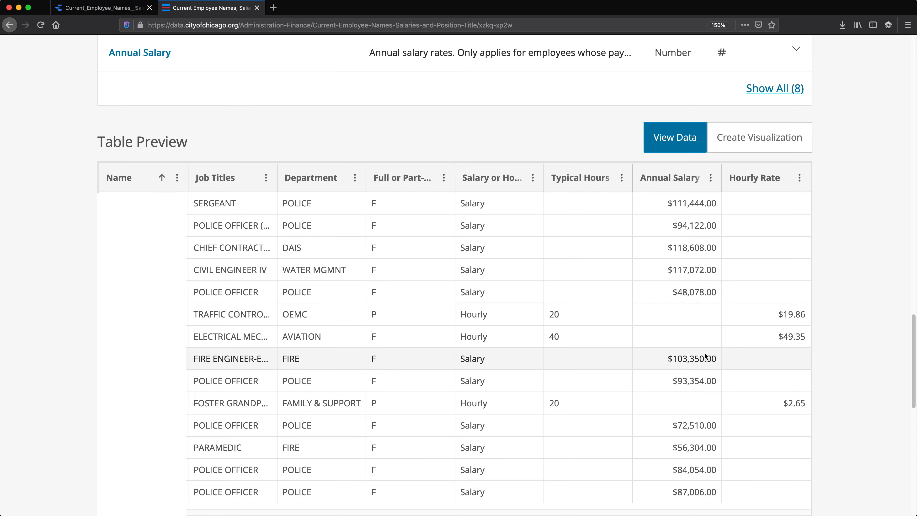
left_click(101, 8)
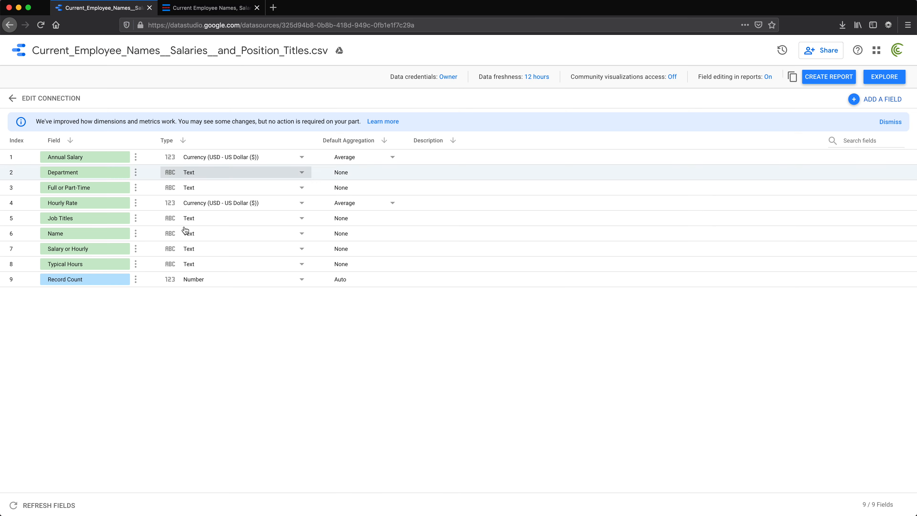
left_click(247, 267)
mouse_move(288, 290)
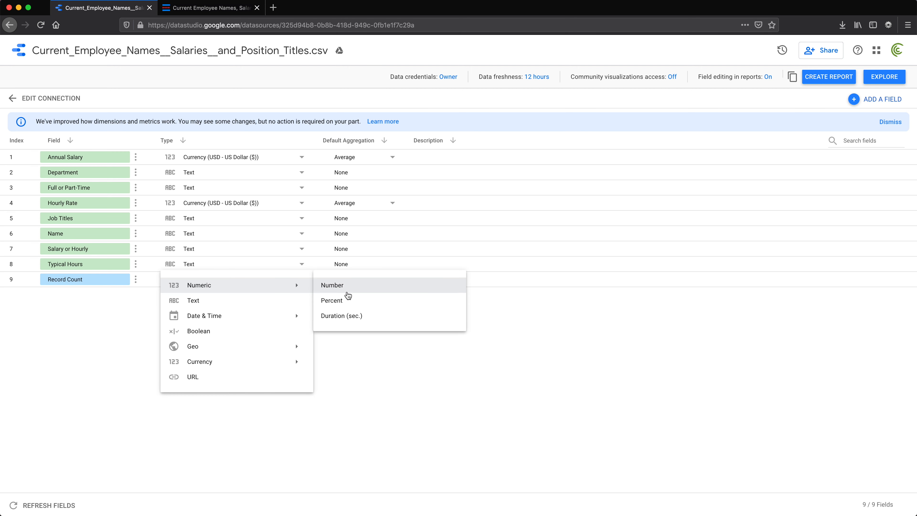
left_click(356, 291)
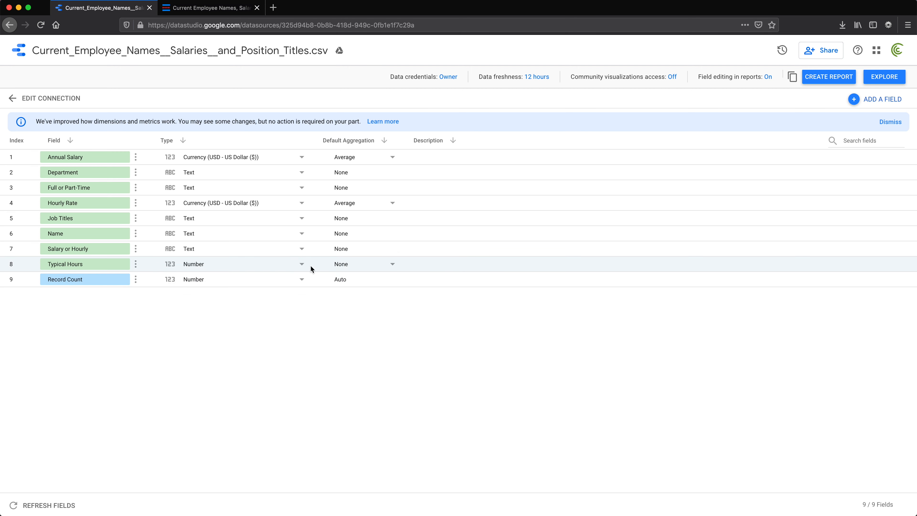
left_click(392, 265)
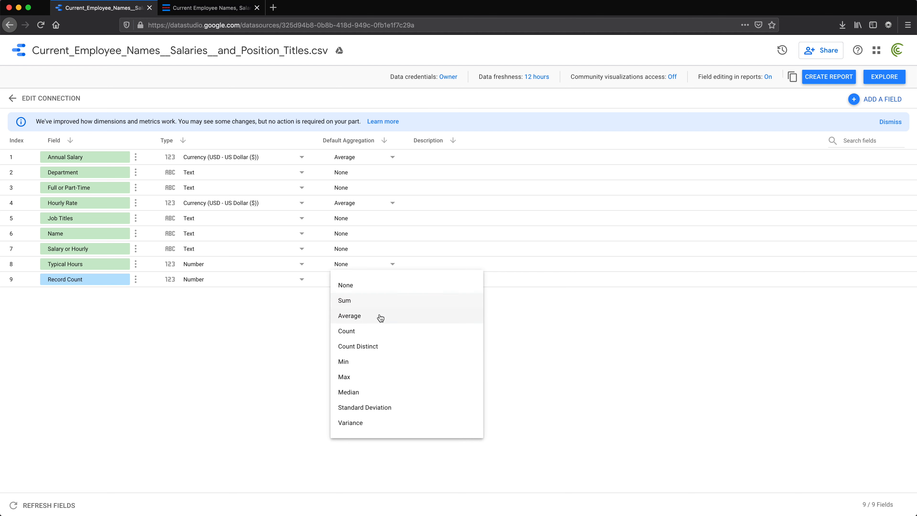
left_click(370, 316)
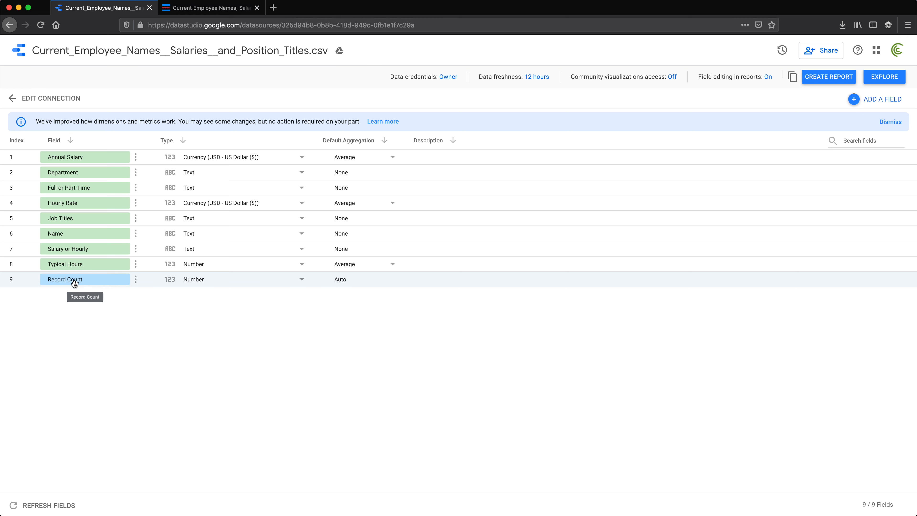
left_click(213, 8)
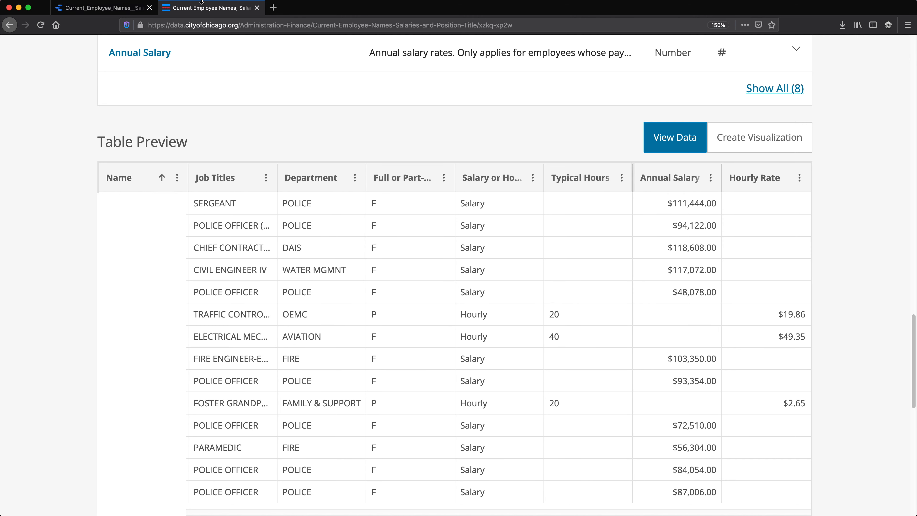
left_click(100, 9)
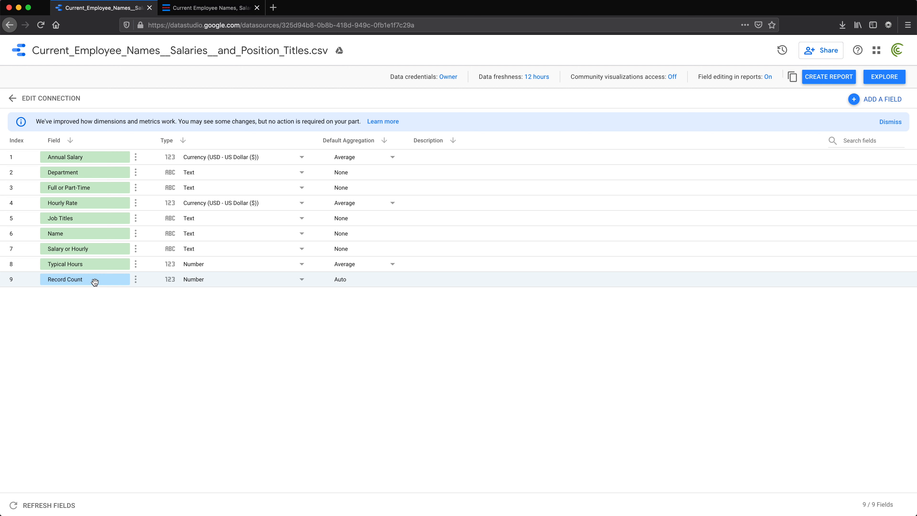
double_click(247, 51)
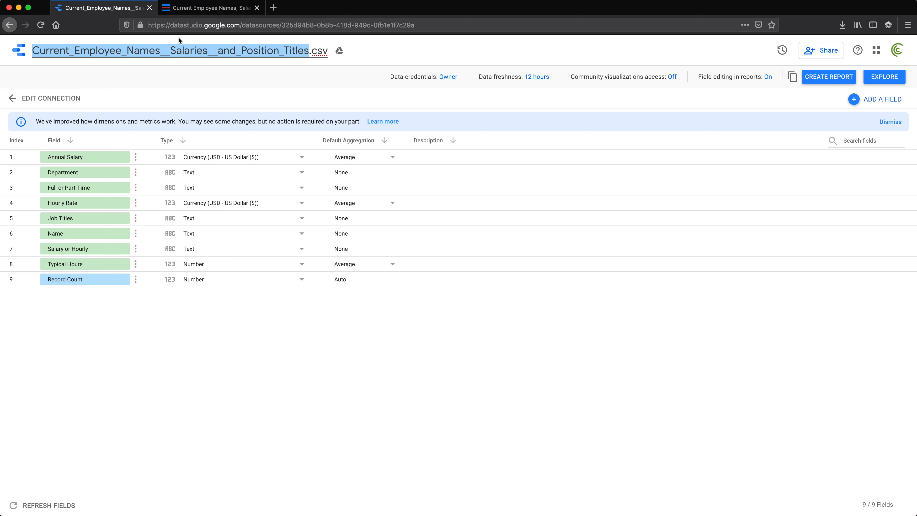
left_click(191, 53)
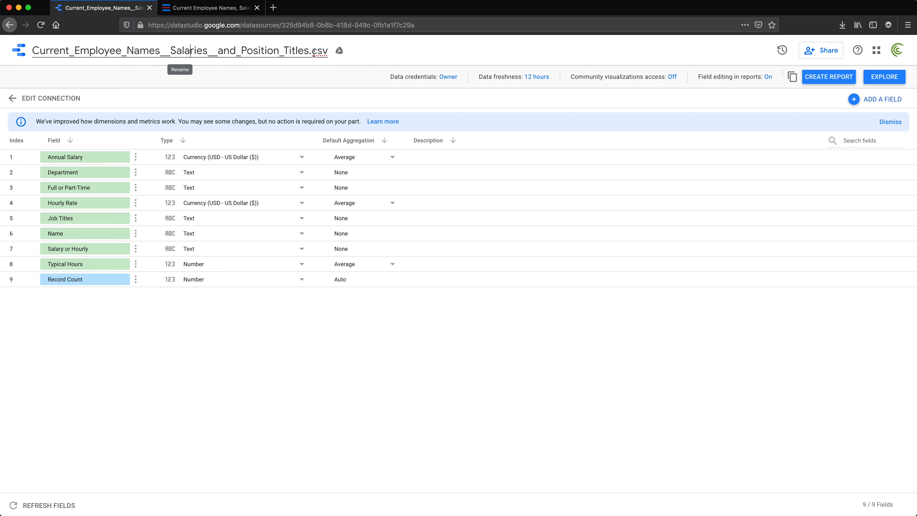
triple_click(201, 56)
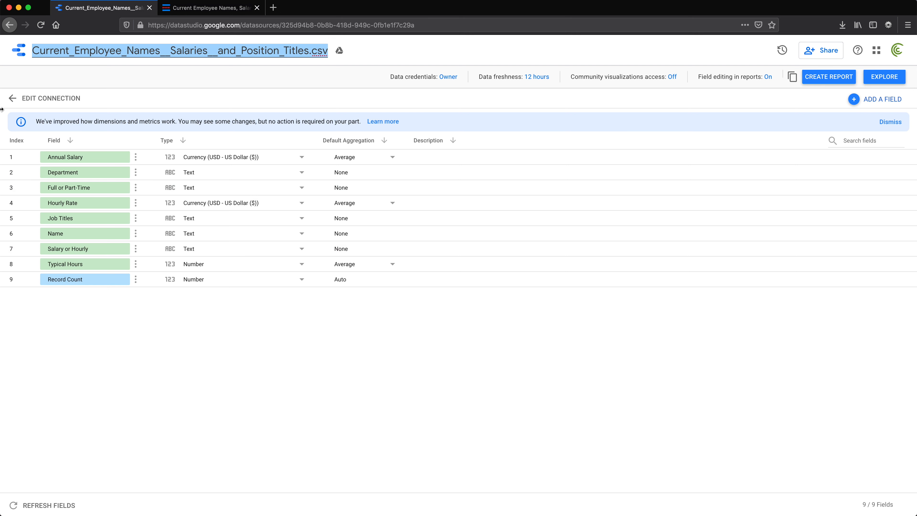
Create a new report with the employee salaries data source added and delete its default table.
left_click(827, 78)
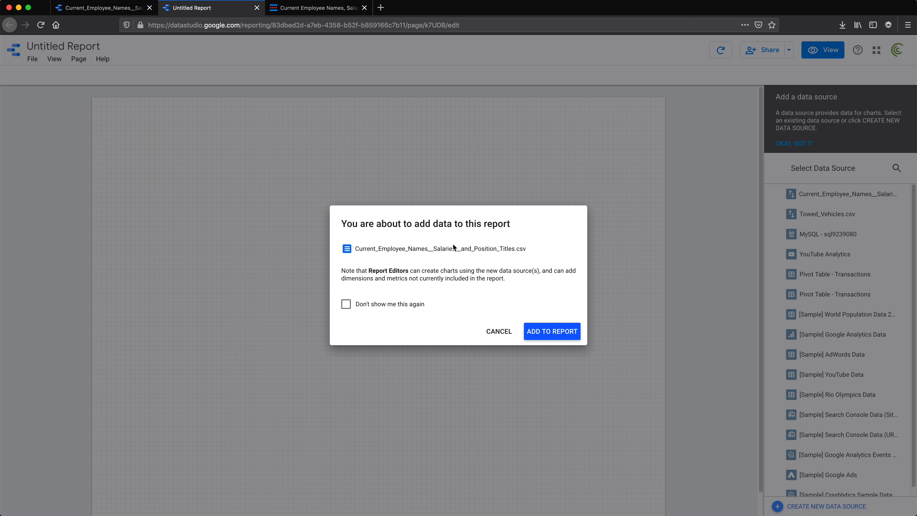
left_click_drag(355, 249, 548, 254)
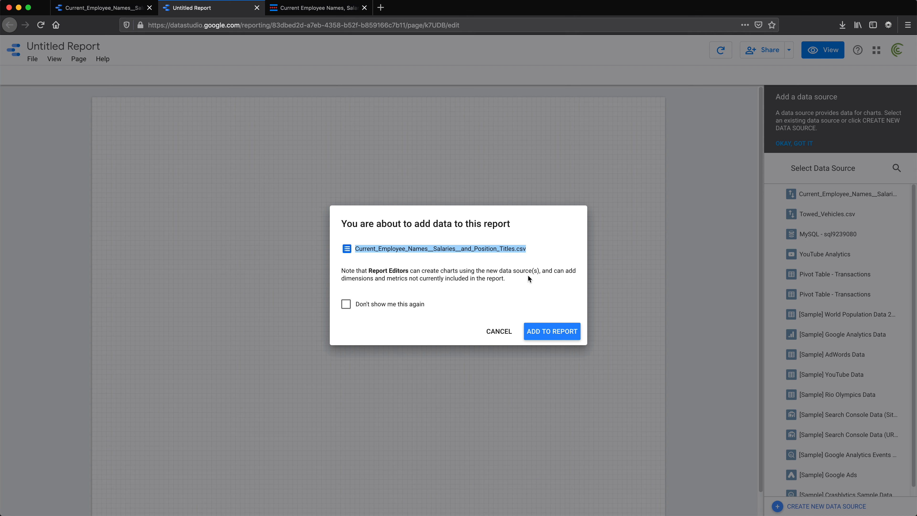
left_click(552, 331)
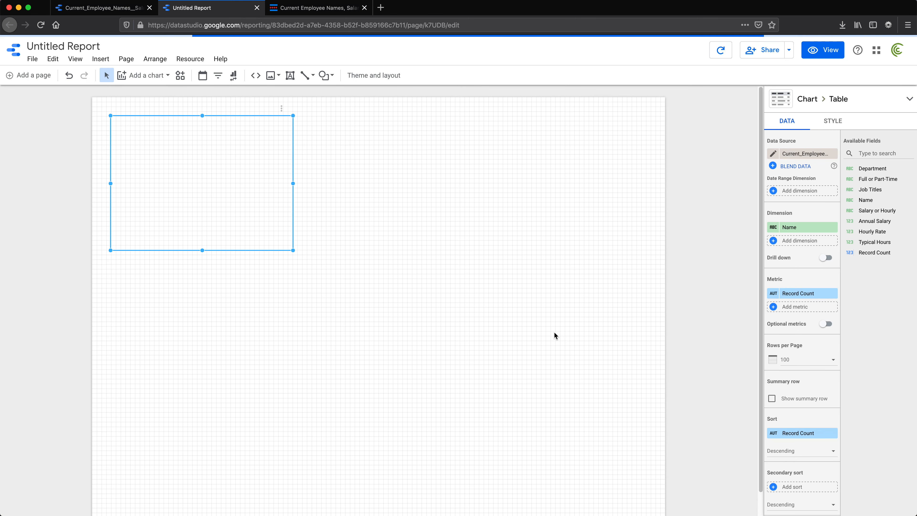
key("Delete")
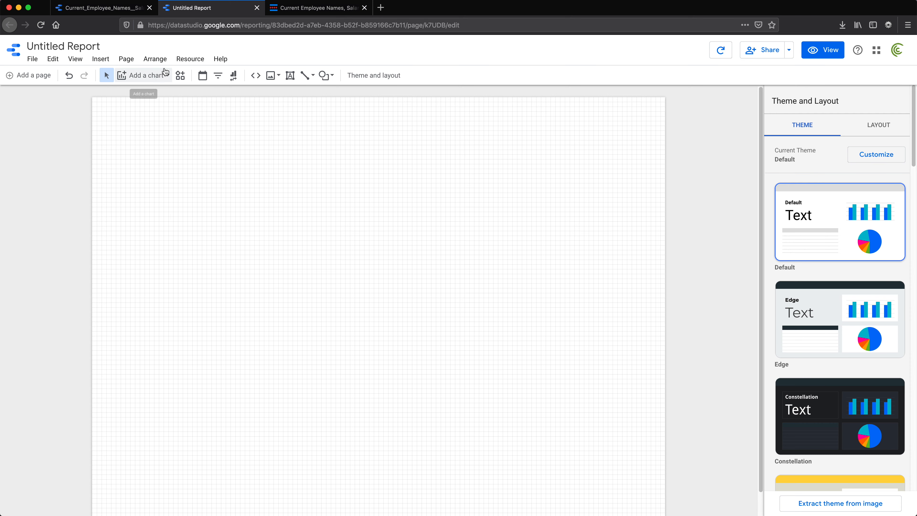
Add a Record Count scorecard, shrink its frame slightly, and place it near the report page's upper-right corner.
left_click(168, 76)
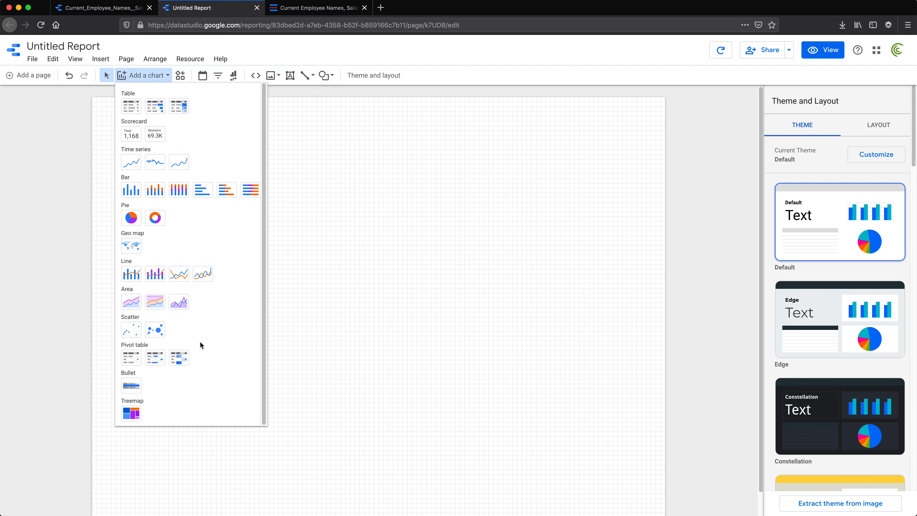
left_click(130, 141)
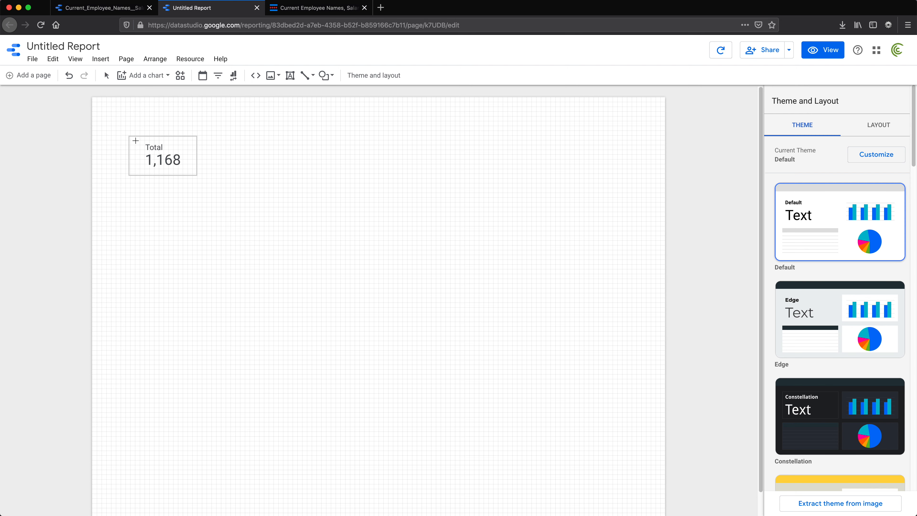
left_click(450, 118)
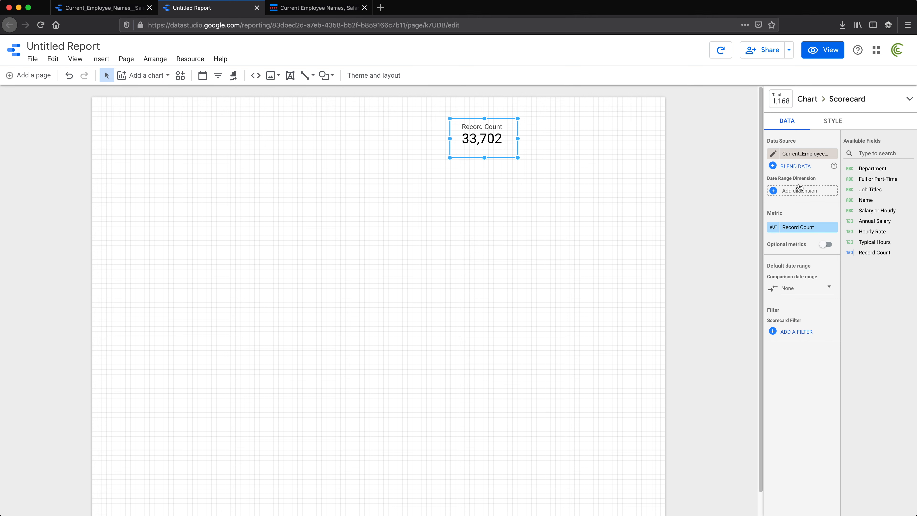
left_click_drag(518, 159, 515, 155)
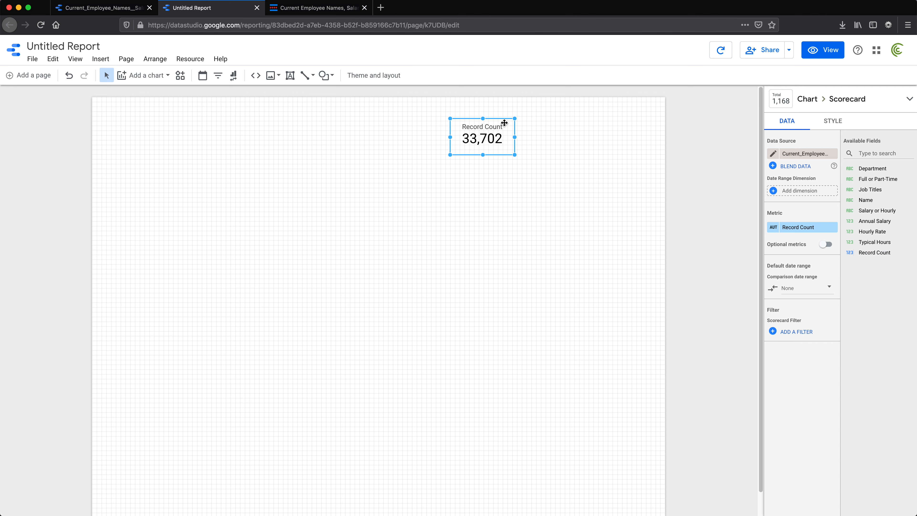
left_click_drag(502, 120, 607, 116)
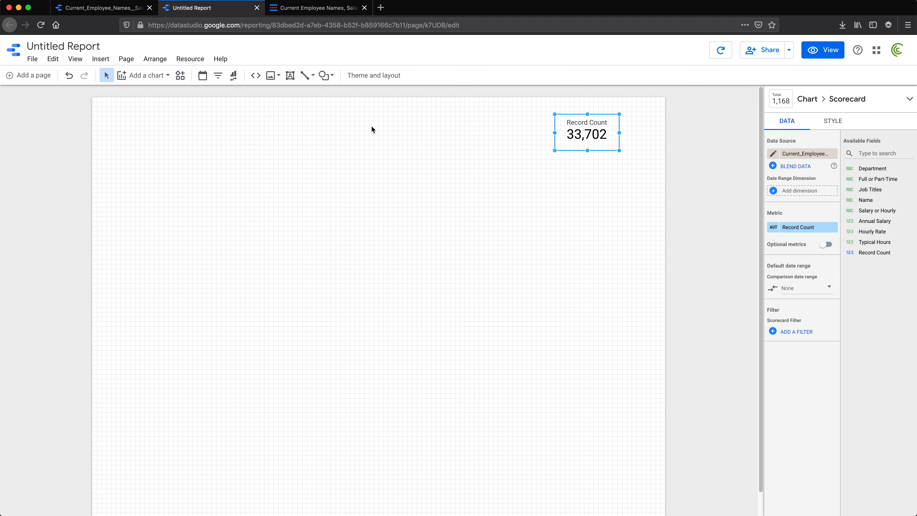
left_click(341, 180)
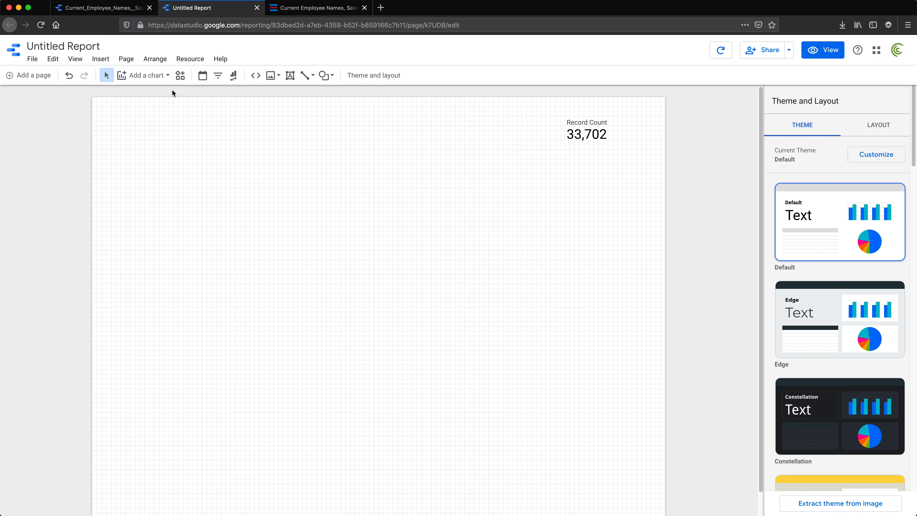
Add a basic pivot table near the report page's upper-left corner.
left_click(163, 75)
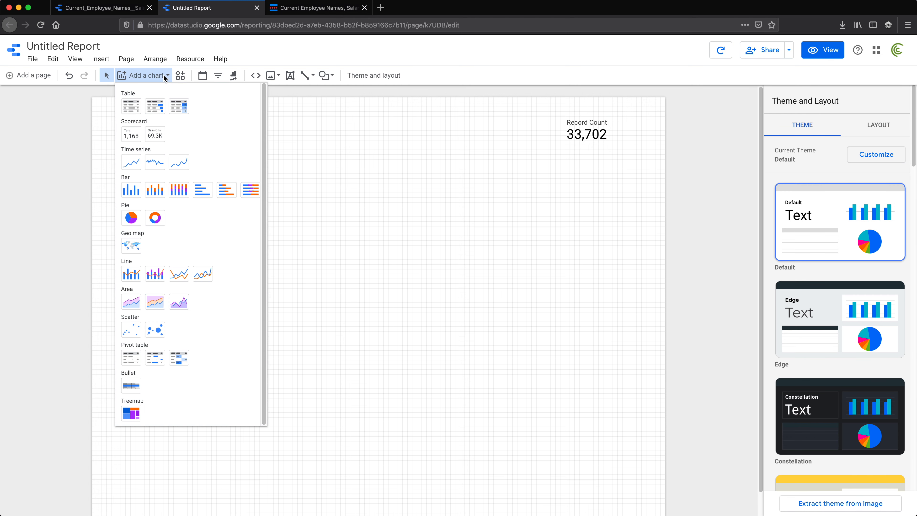
left_click(133, 361)
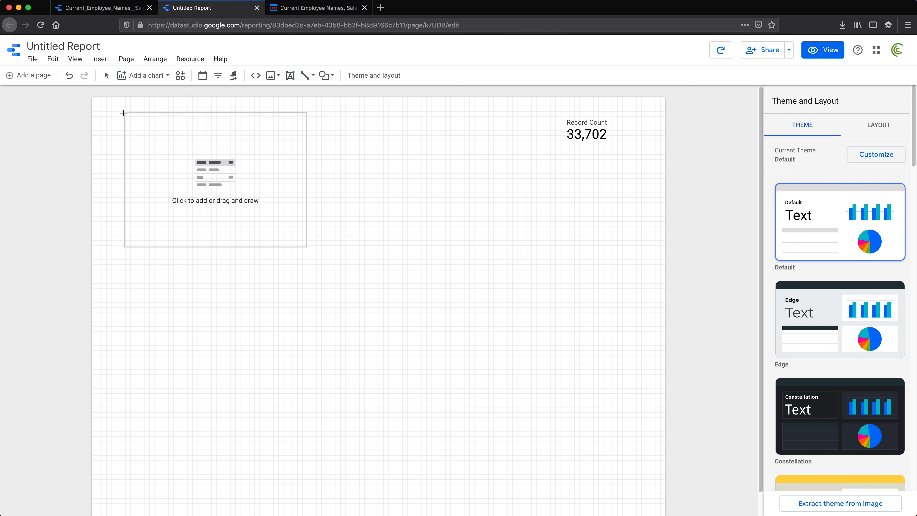
left_click(118, 108)
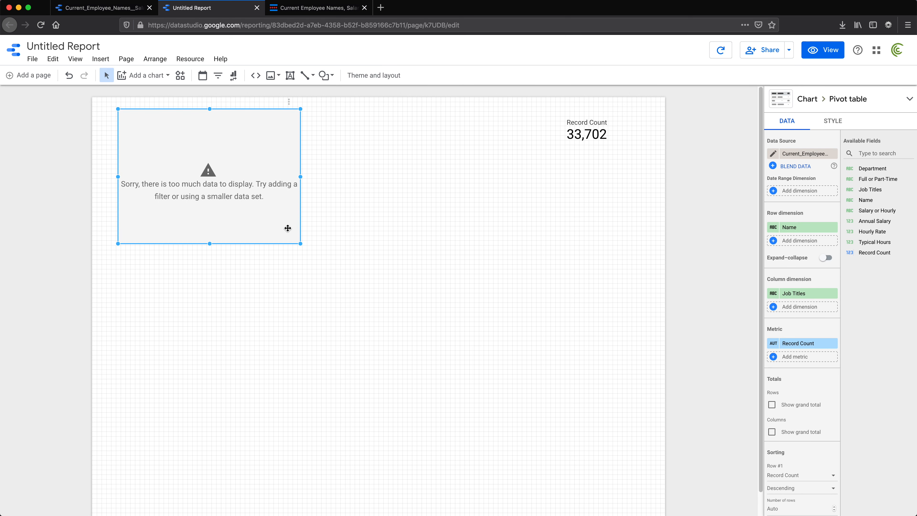
Enlarge the pivot table and make Department its only dimension, removing Name from the rows and Job Titles from the columns.
left_click_drag(300, 244, 437, 327)
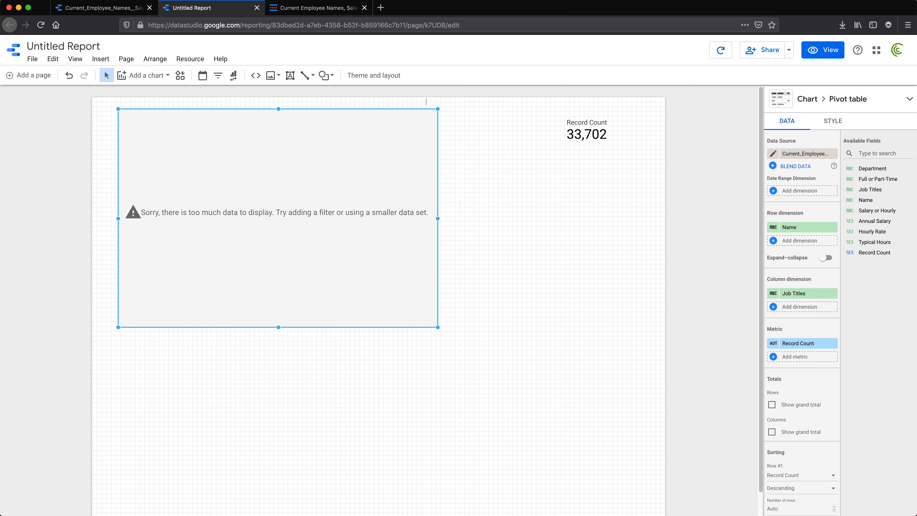
left_click(318, 8)
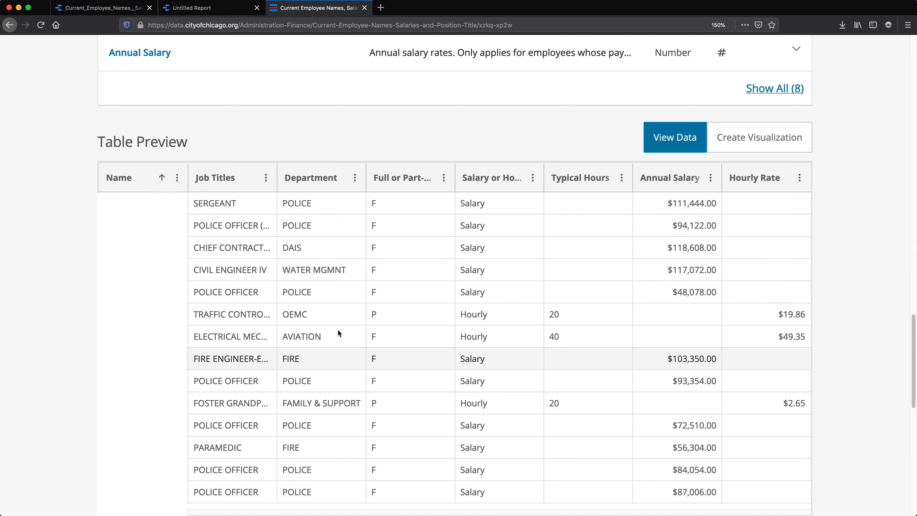
left_click(213, 10)
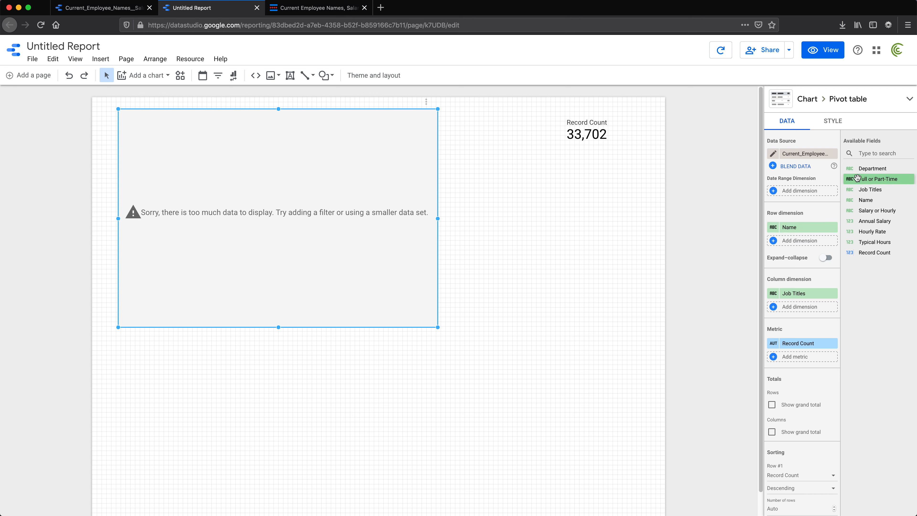
left_click_drag(872, 170, 815, 234)
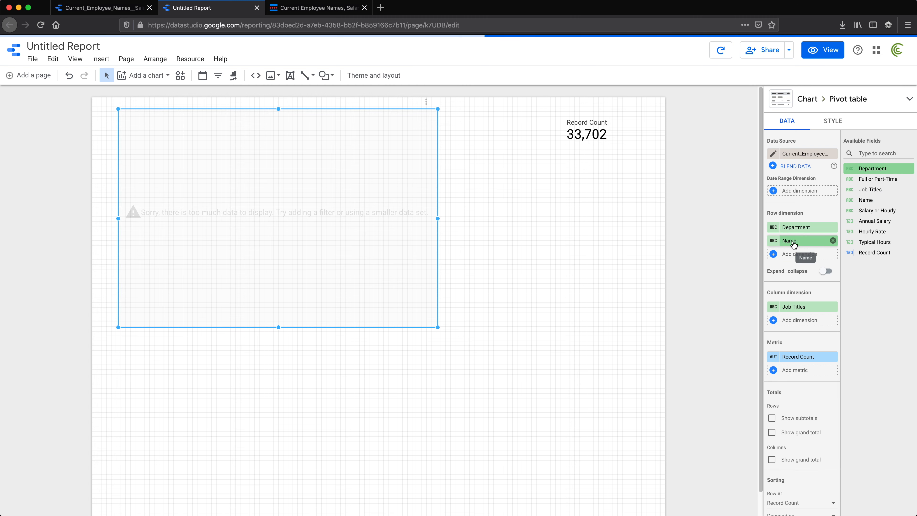
left_click(834, 241)
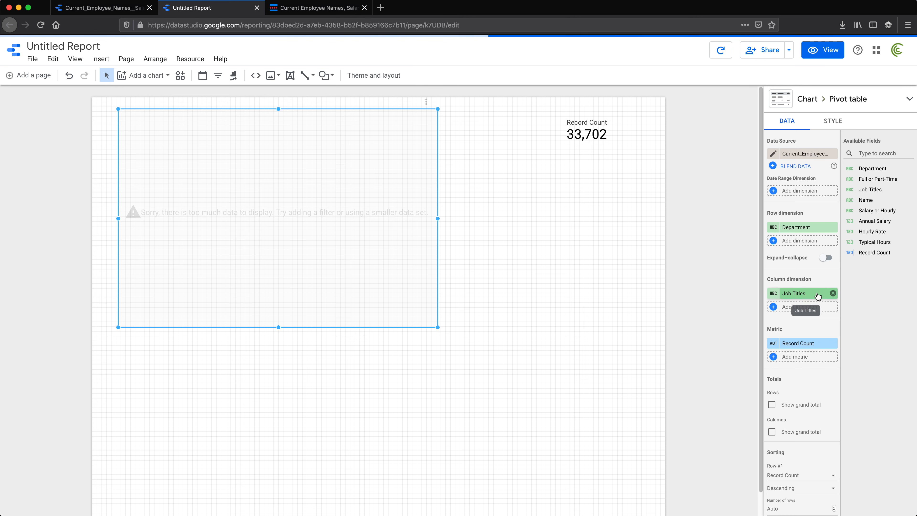
left_click(833, 293)
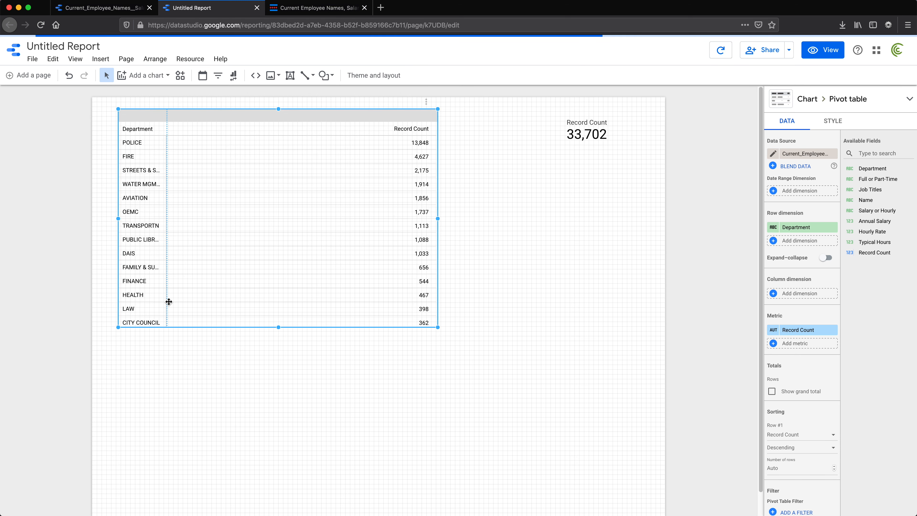
Widen the pivot table's Department column and extend the table down most of the report page, short of the scorecard.
left_click_drag(166, 302, 245, 304)
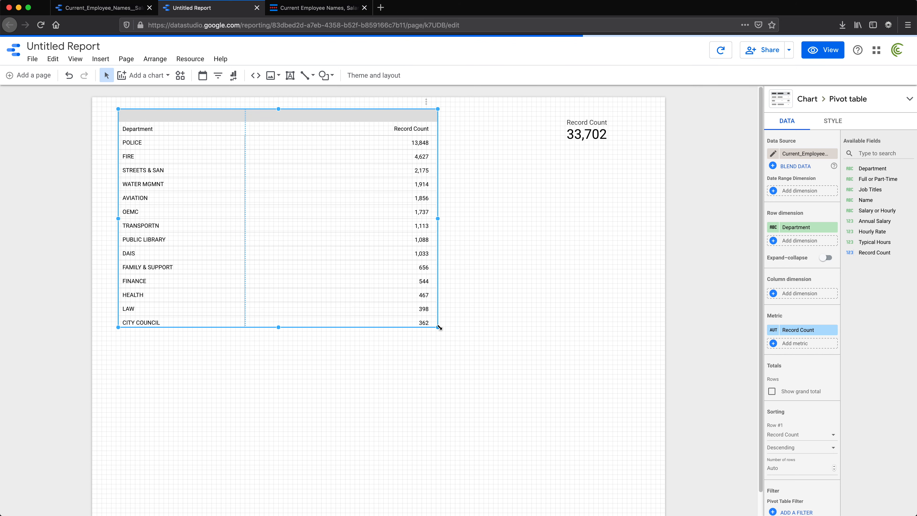
left_click_drag(438, 327, 509, 494)
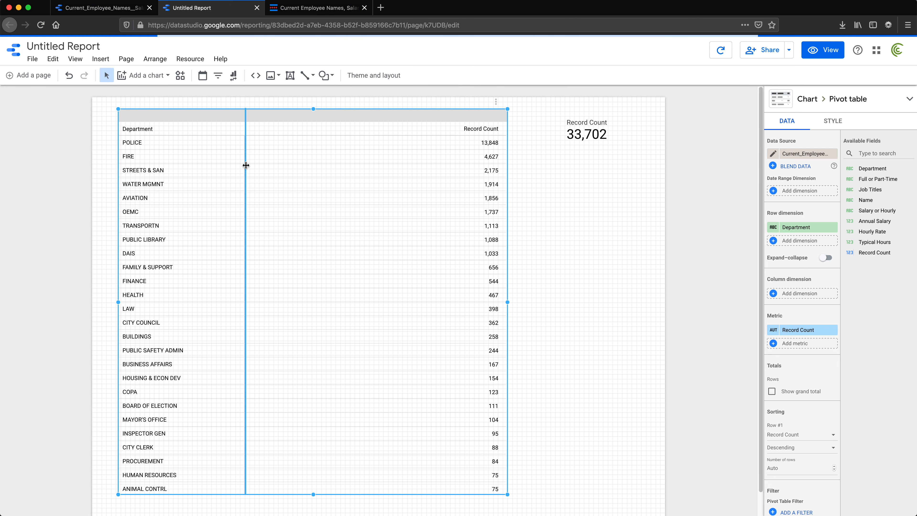
left_click_drag(246, 164, 264, 166)
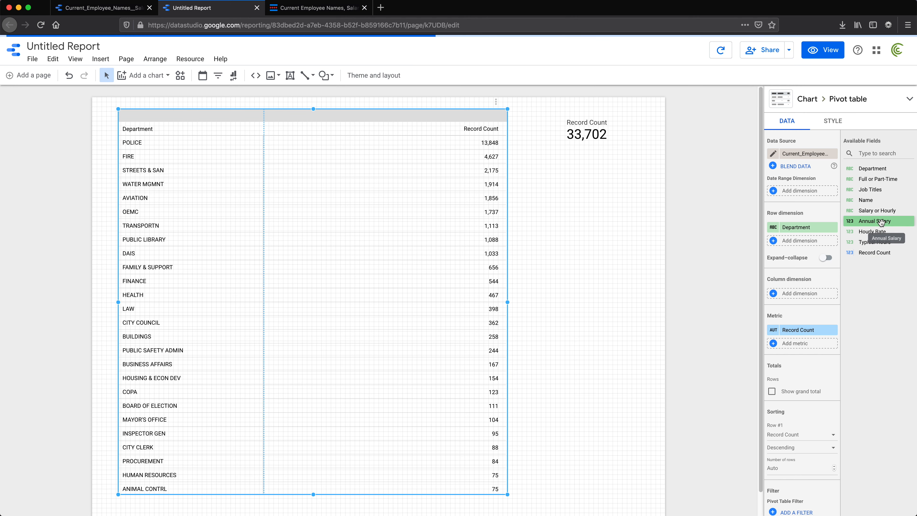
Add Annual Salary as the pivot table's first metric with Average aggregation and name it "Average Annual Salary".
left_click_drag(884, 224, 818, 337)
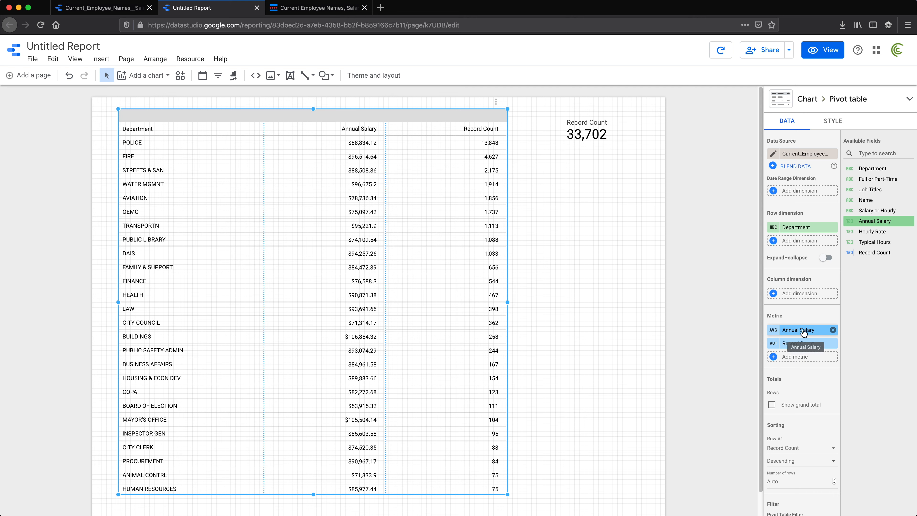
left_click(774, 332)
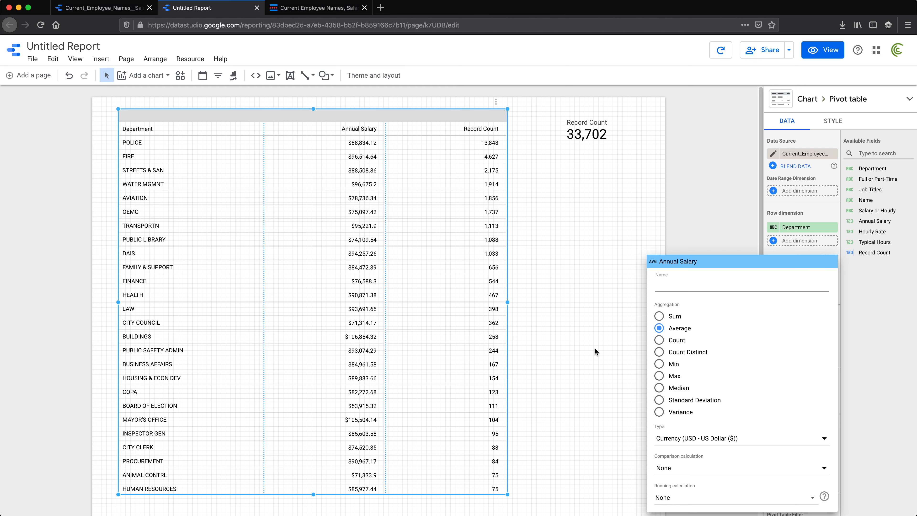
left_click(670, 319)
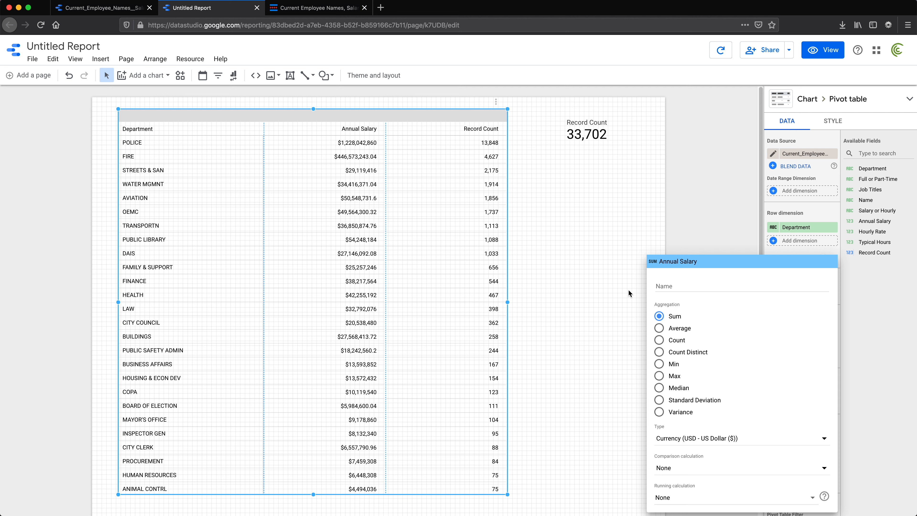
left_click(680, 330)
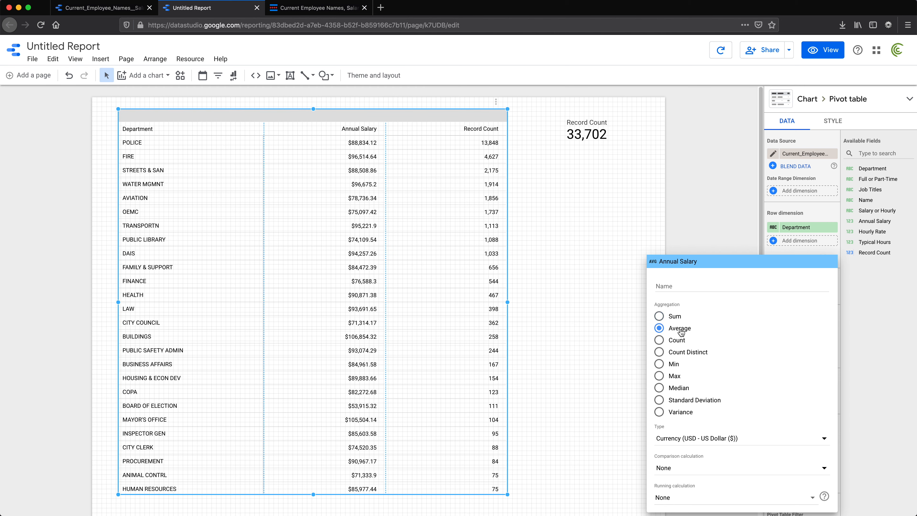
left_click(672, 287)
type("Average Annual Salary")
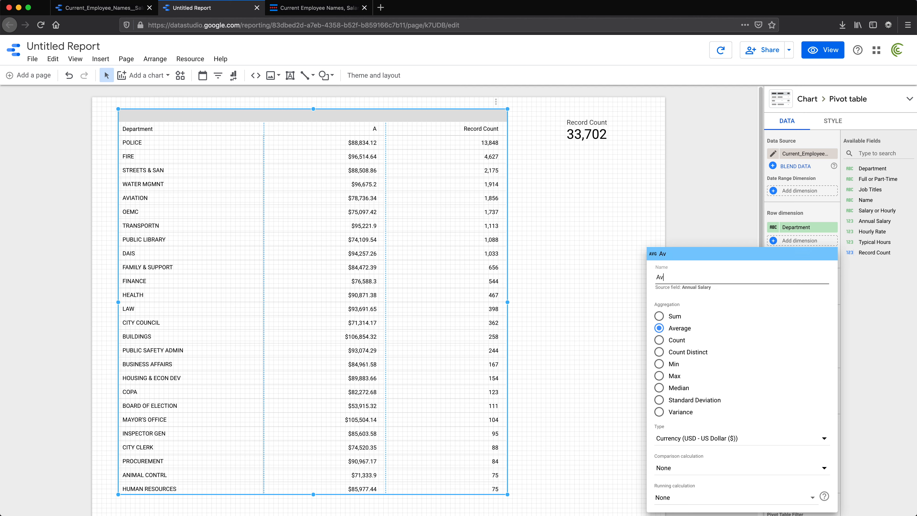
key("Return")
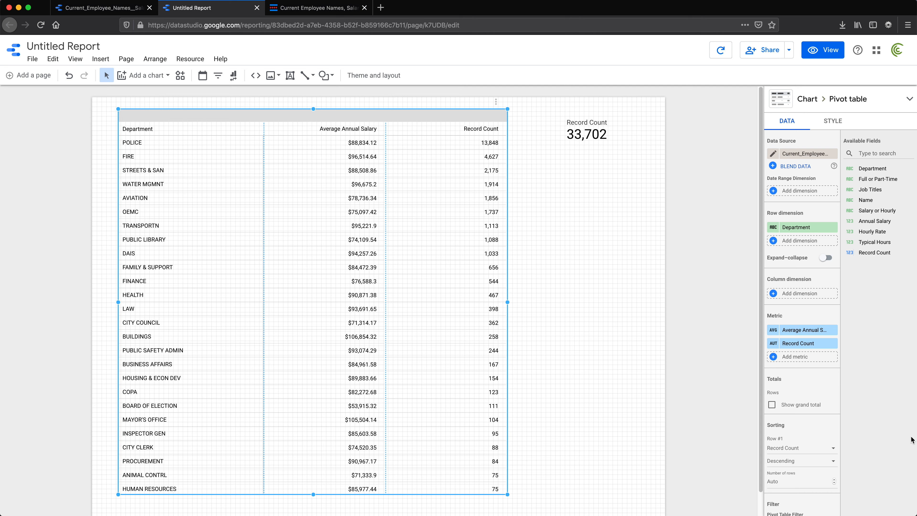
Rename the pivot table's Record Count metric as "# of Employees".
left_click(774, 345)
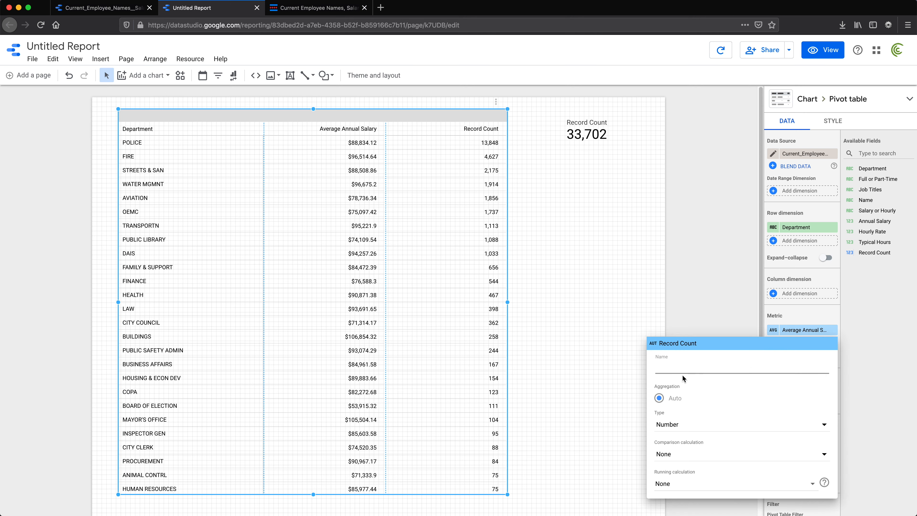
type("#")
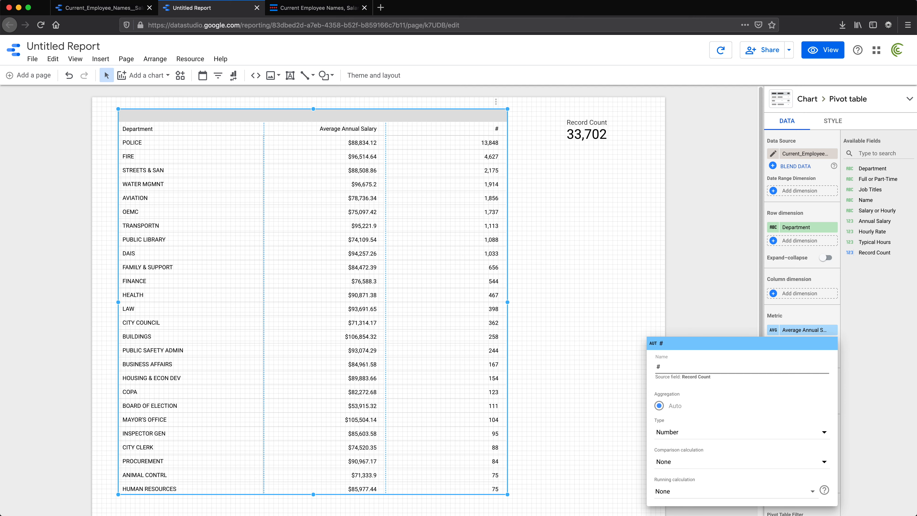
type(" of Employees")
key("Return")
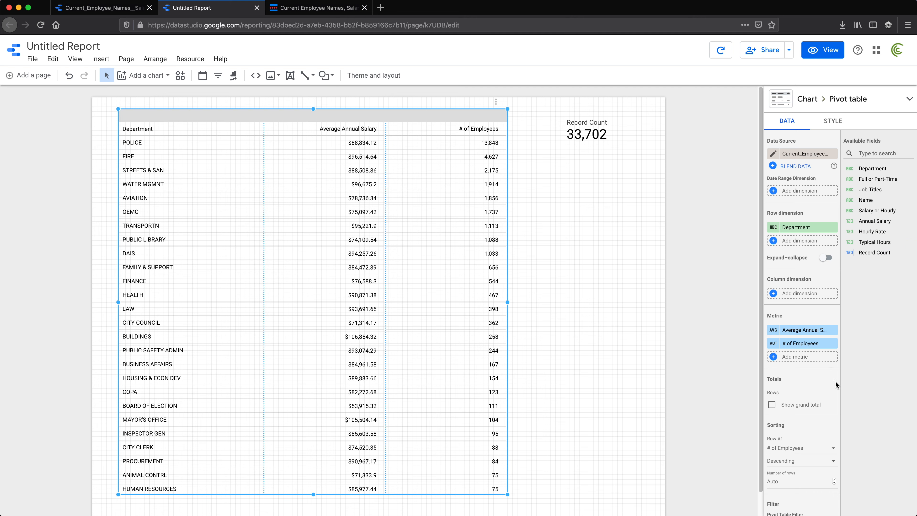
Sort the pivot table's rows by Average Annual Salary.
scroll(826, 406, "down", 2)
scroll(818, 407, "down", 1)
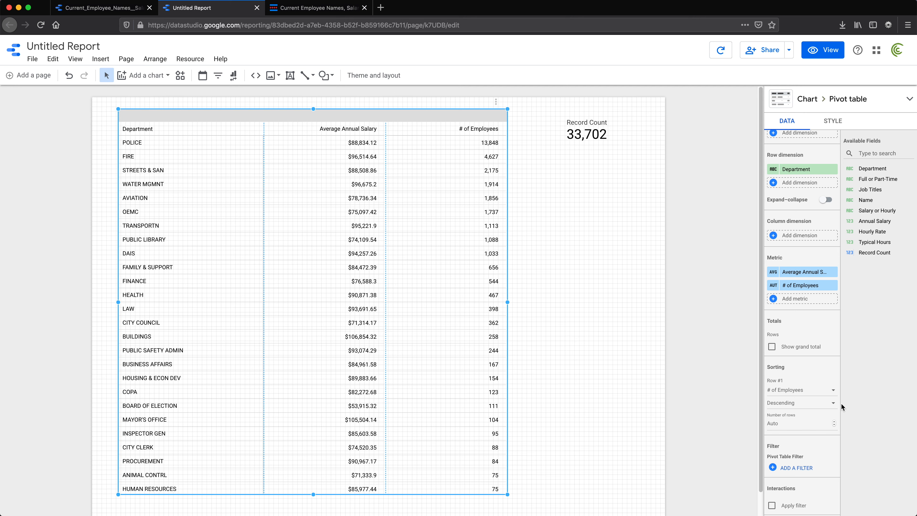
left_click(834, 392)
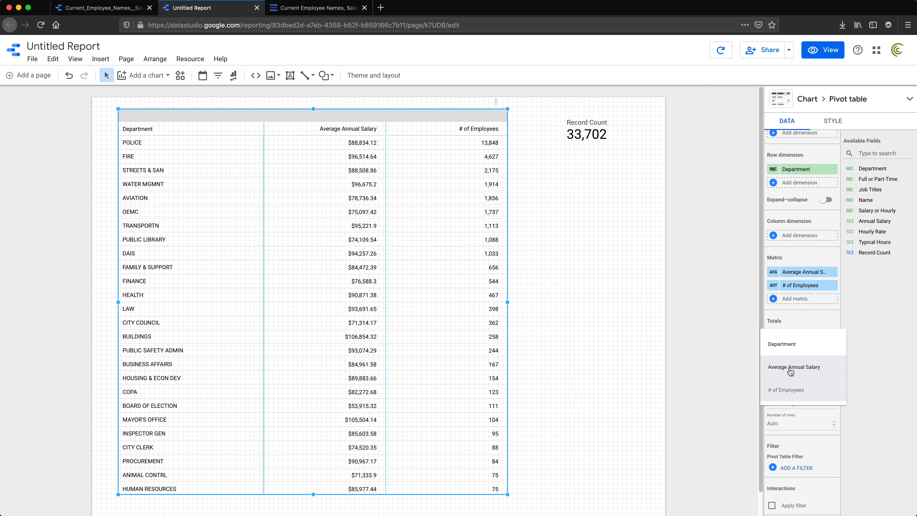
left_click(804, 369)
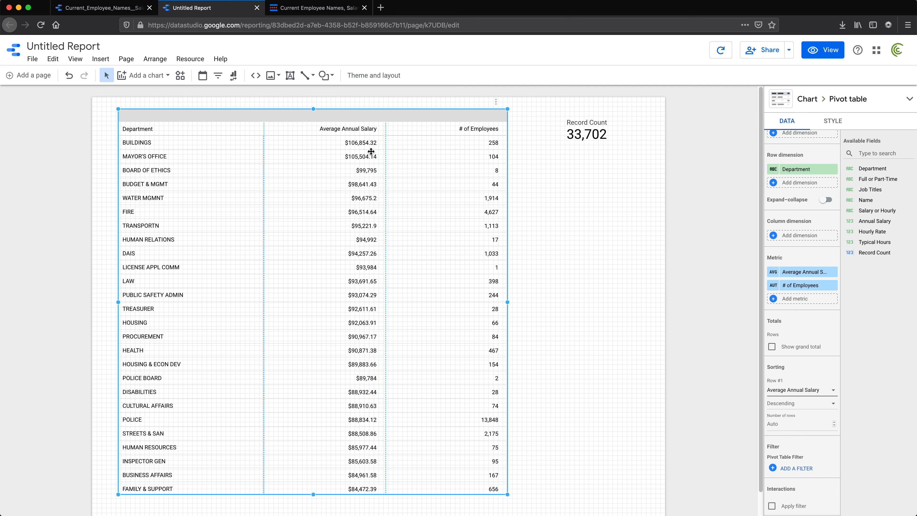
Set the decimal precision of the Average Annual Salary and # of Employees metrics to 0, leaving compact numbers off.
left_click(834, 122)
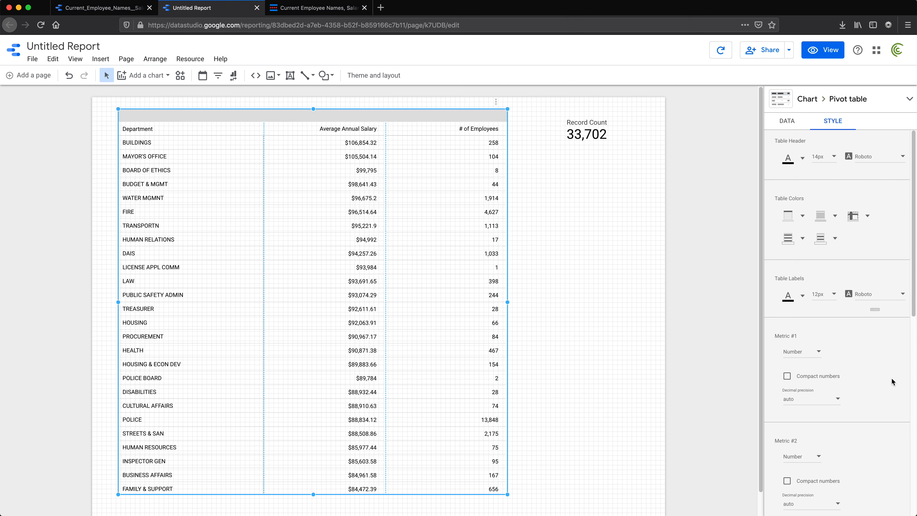
scroll(889, 384, "down", 3)
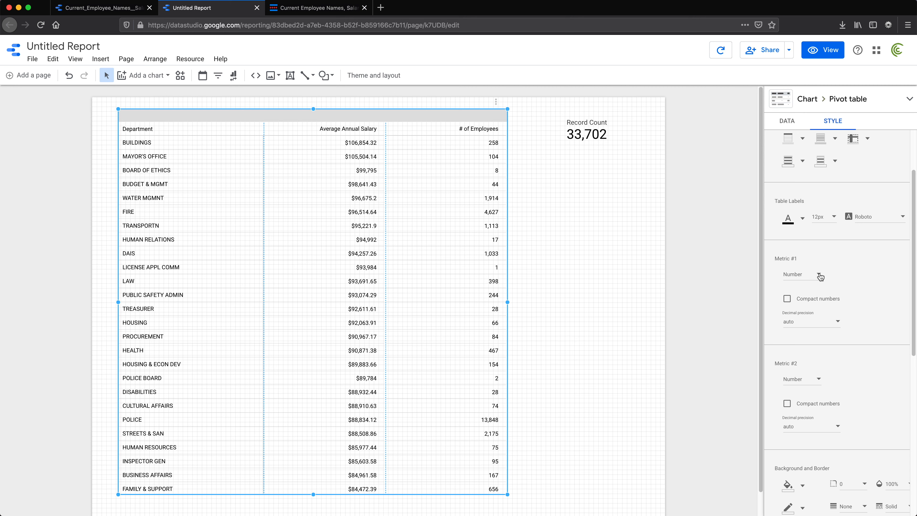
left_click(834, 322)
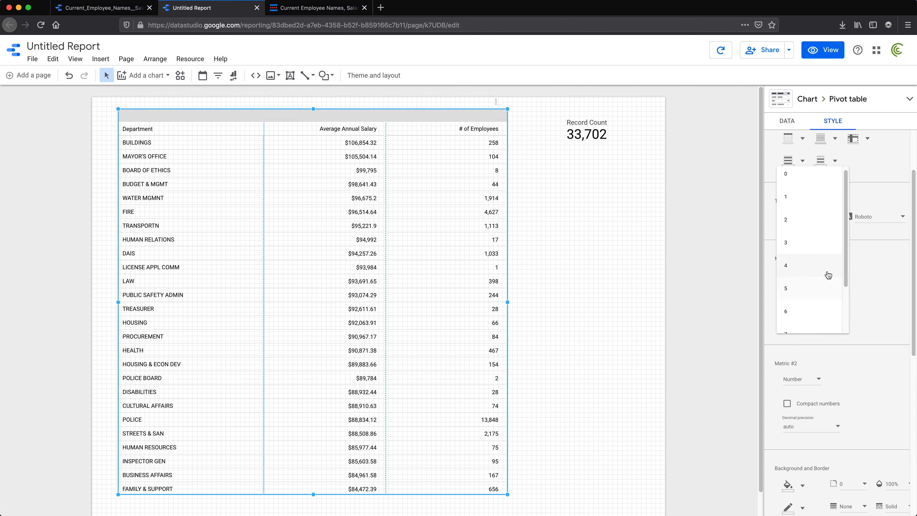
left_click(808, 174)
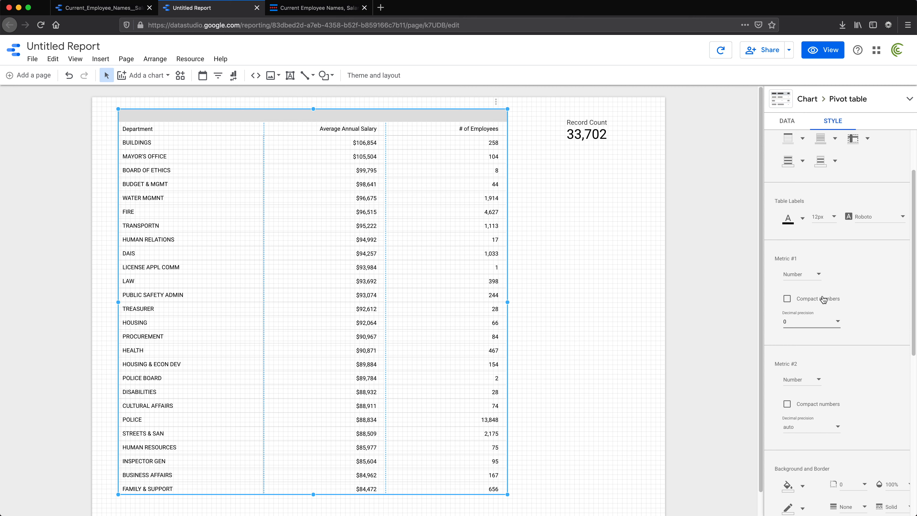
left_click(815, 300)
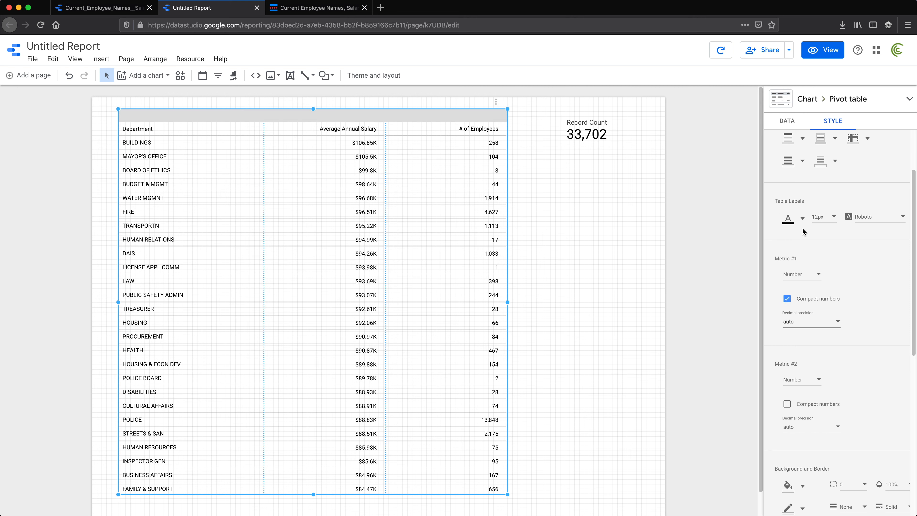
left_click(805, 302)
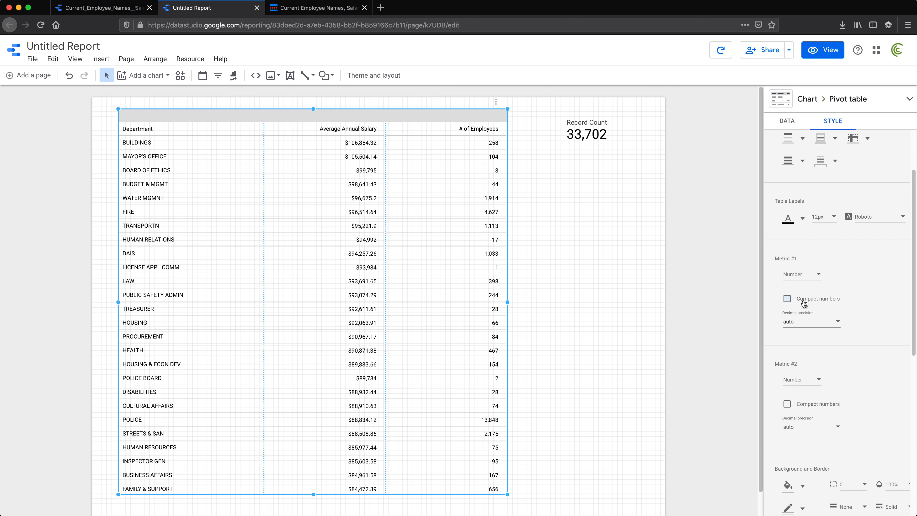
left_click(824, 324)
scroll(817, 245, "up", 3)
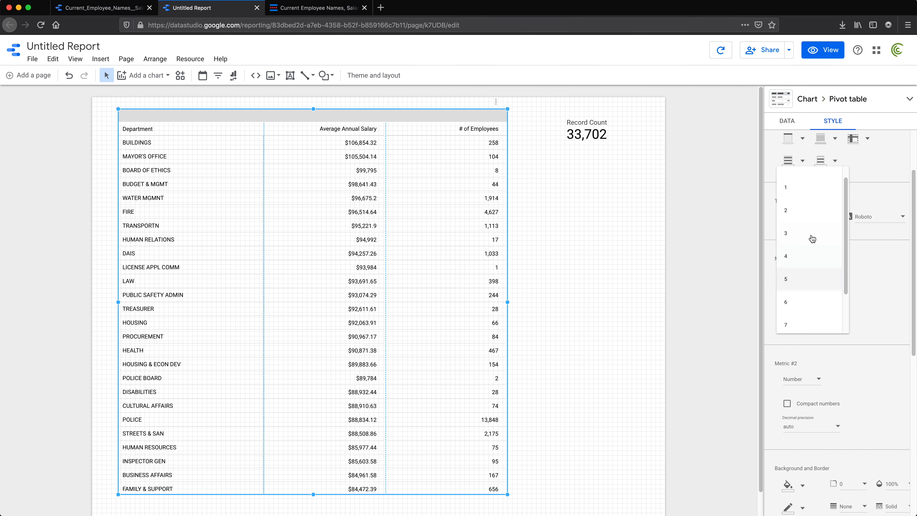
scroll(811, 224, "up", 2)
left_click(809, 182)
scroll(888, 313, "down", 3)
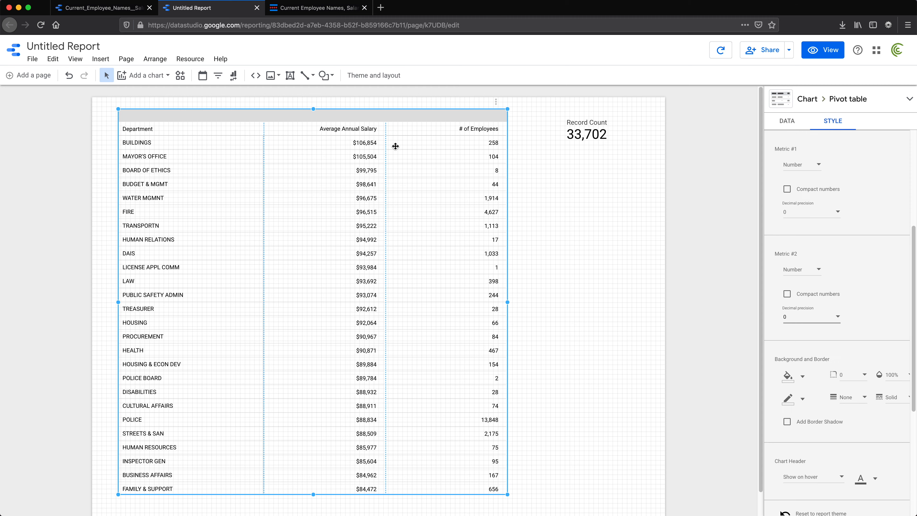
Check the city's source table preview and reopen the Current_Employee_Names__Salaries__and_Position_Titles.csv data source from the list of data sources.
left_click(316, 9)
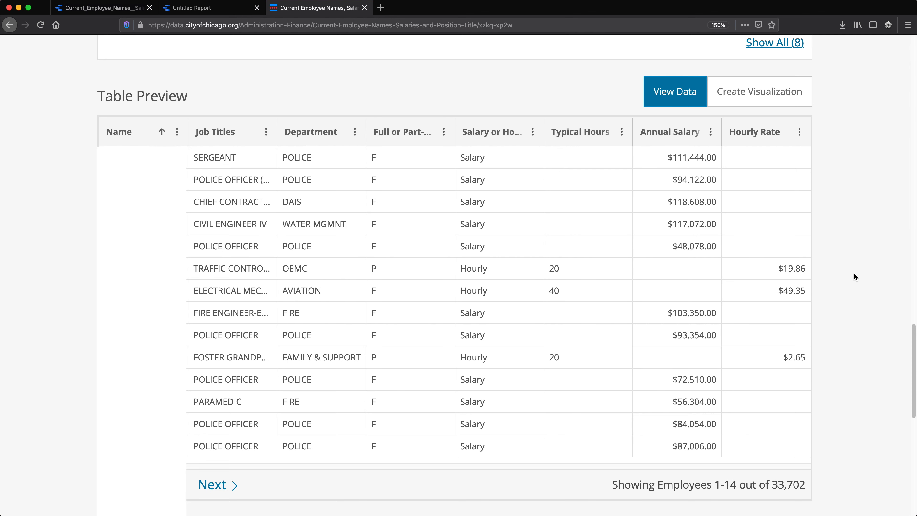
left_click(187, 11)
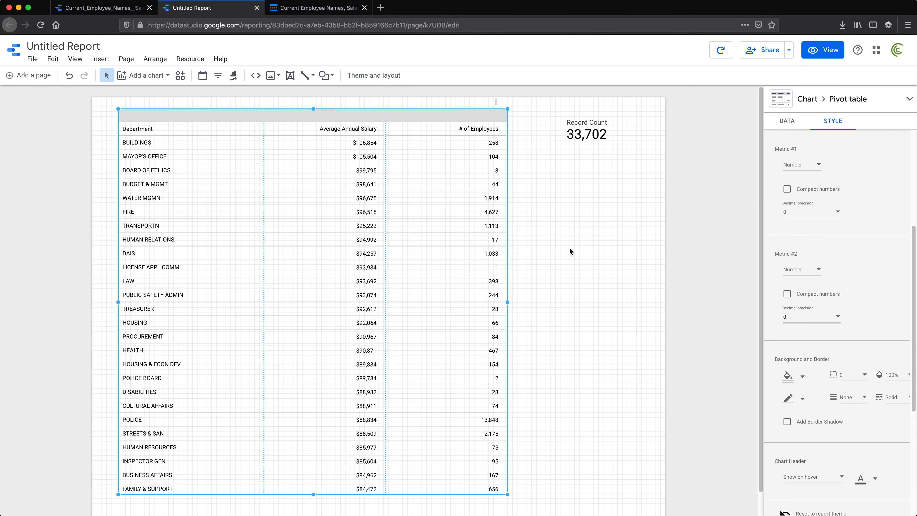
left_click(76, 10)
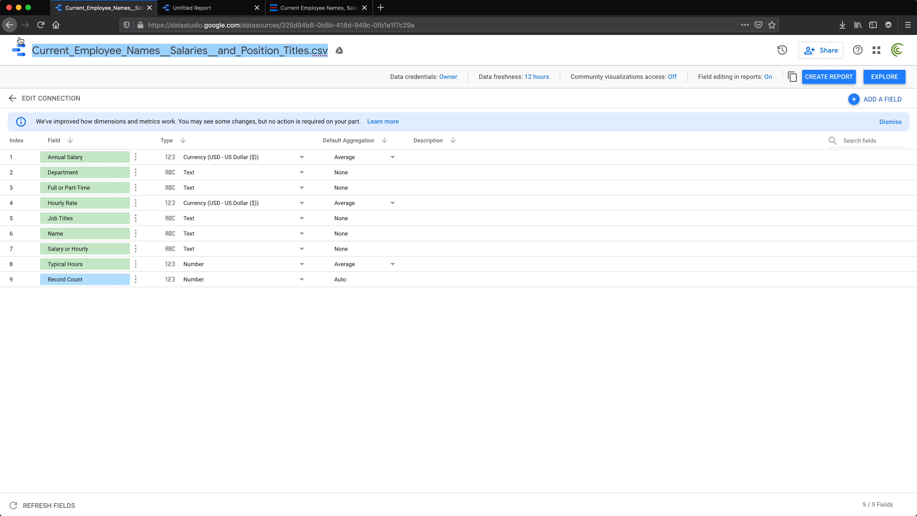
left_click(13, 98)
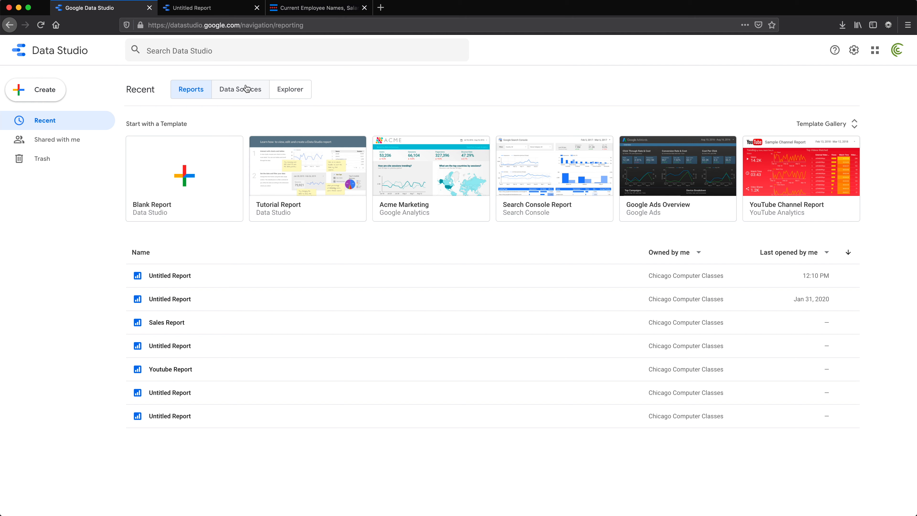
left_click(247, 95)
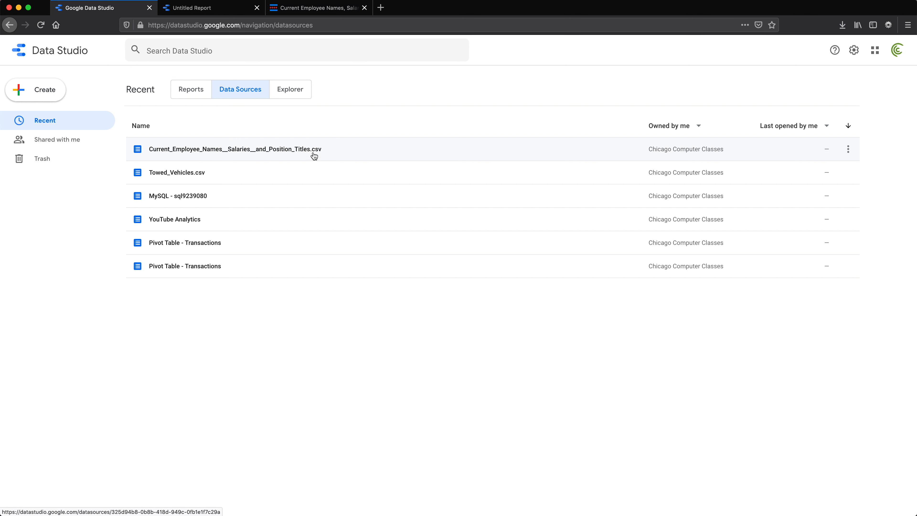
left_click(224, 152)
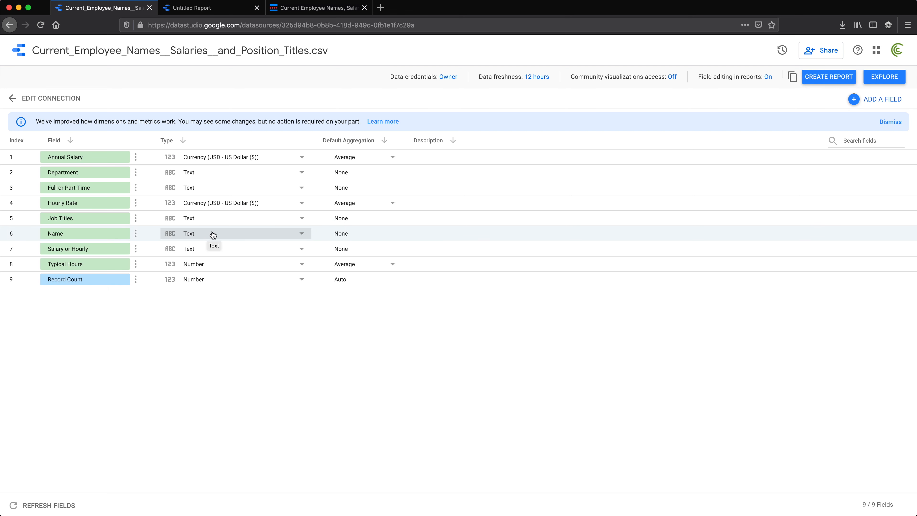
Start a new calculated field in the employee salaries data source.
left_click(883, 102)
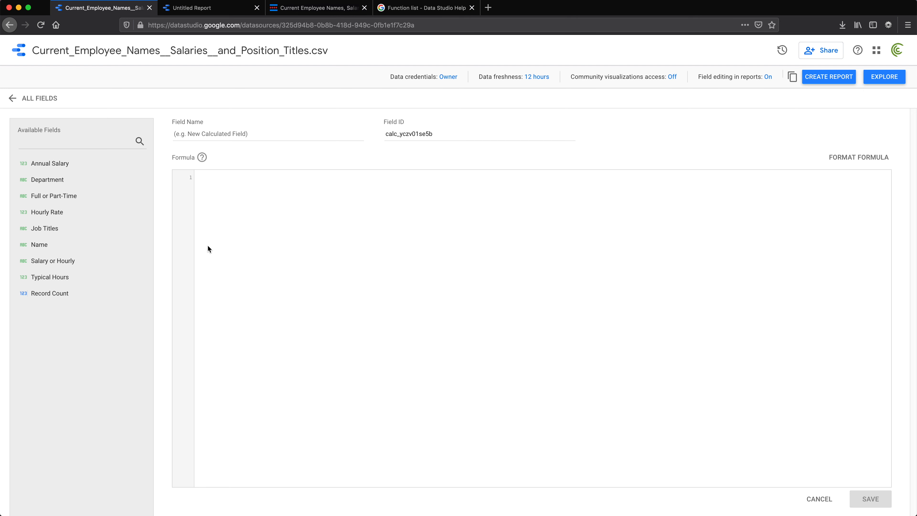
type("CASE")
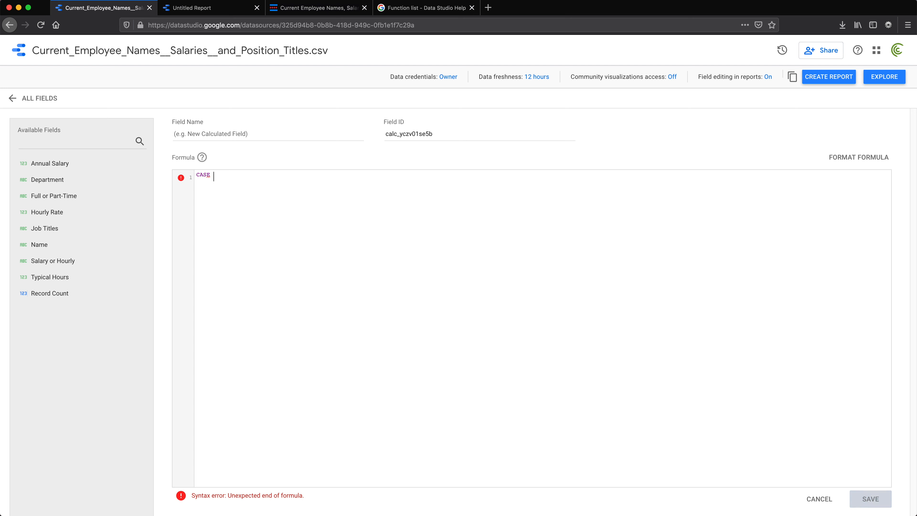
key("BackSpace")
key("BackSpace")
key("BackSpace")
key("BackSpace")
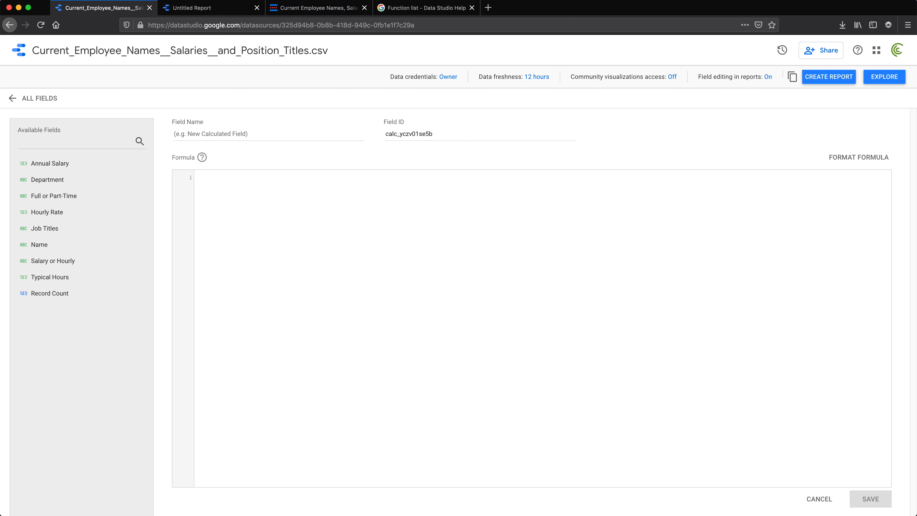
Examine the Typical Hours, Hourly Rate and Annual Salary values in the city's table preview, and return to the calculated field.
left_click(326, 9)
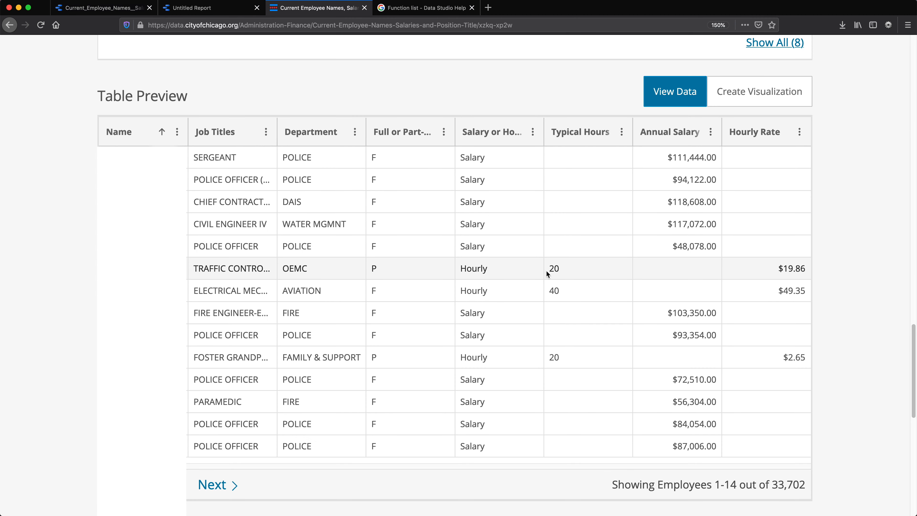
double_click(558, 269)
left_click(555, 269)
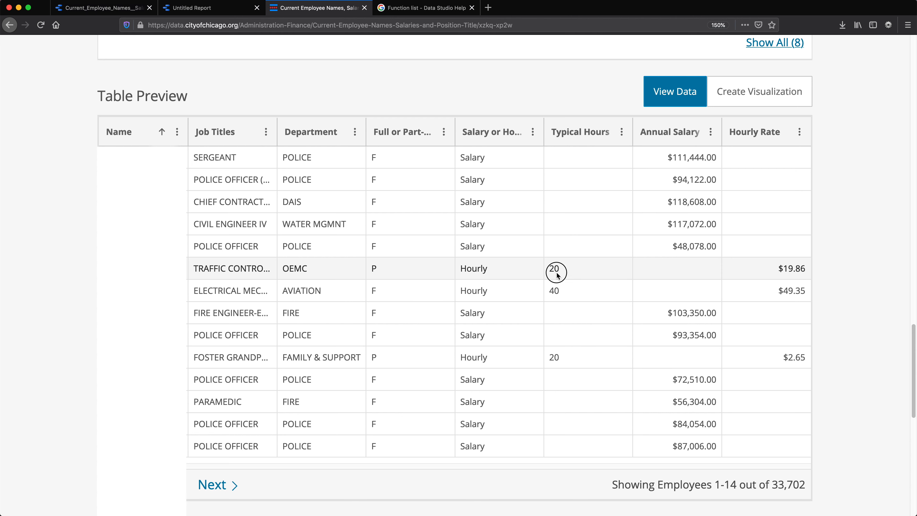
triple_click(800, 273)
left_click(659, 268)
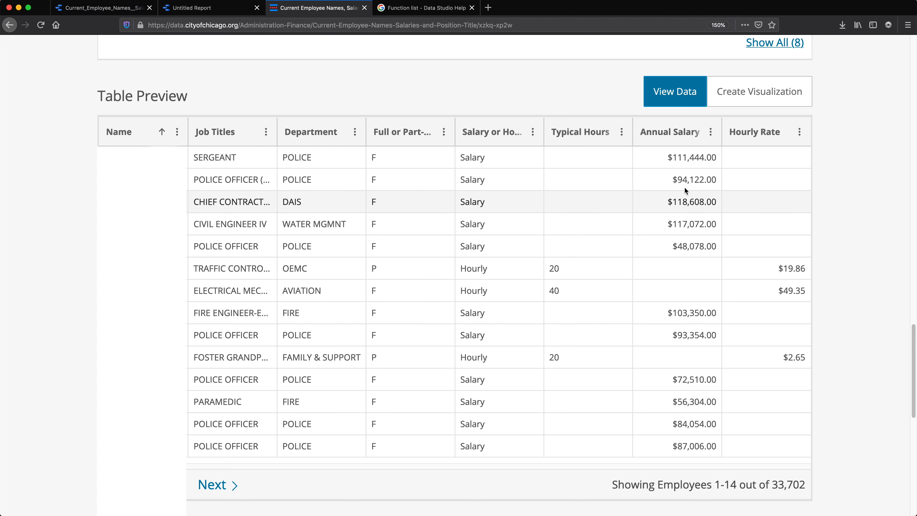
left_click_drag(667, 158, 717, 158)
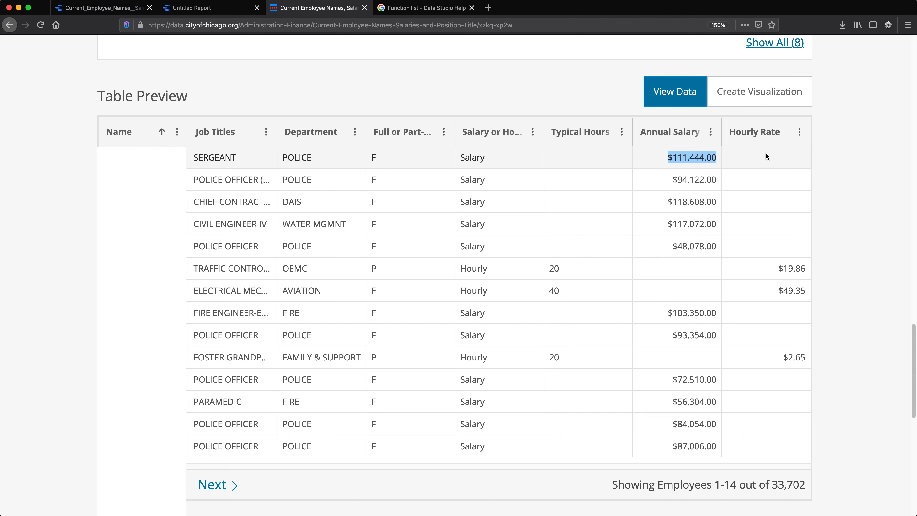
left_click(663, 158)
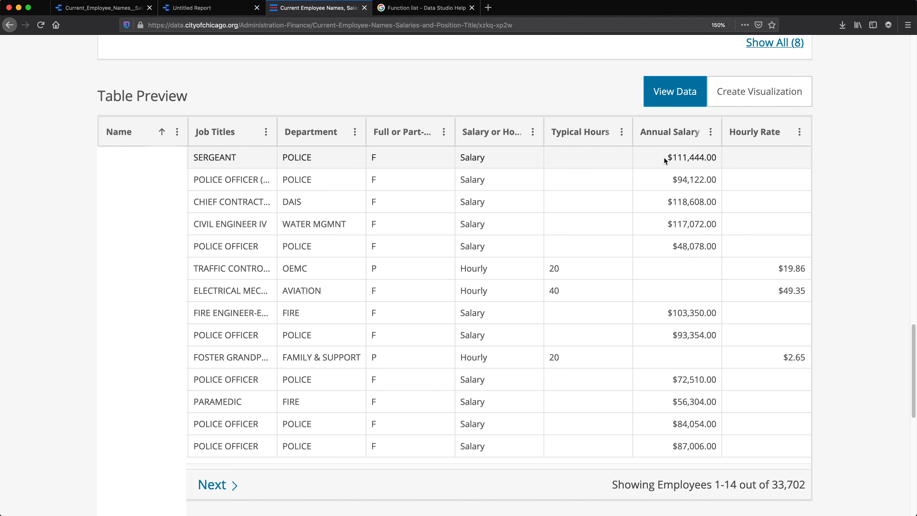
left_click_drag(664, 157, 726, 157)
left_click(201, 9)
left_click(120, 7)
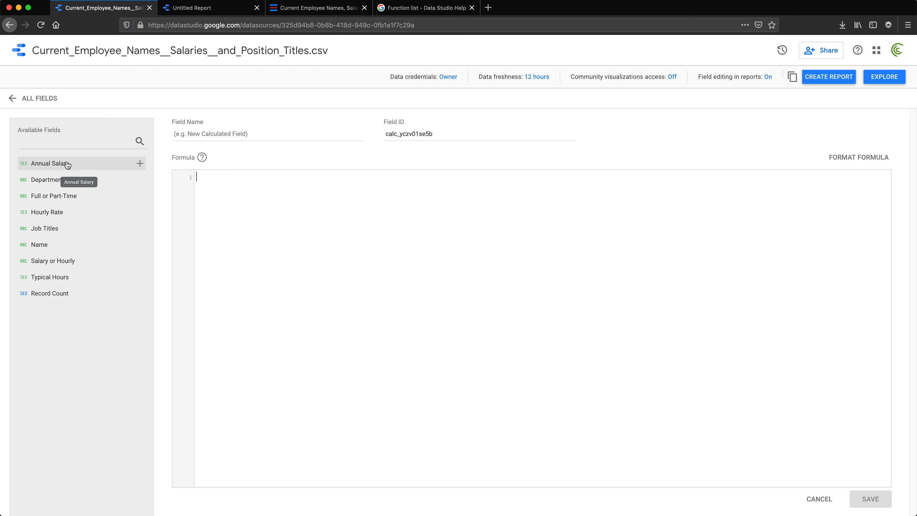
Build the calculated field's formula as Hourly Rate * Typical Hours * 52 + Annual Salary.
left_click_drag(73, 212, 246, 192)
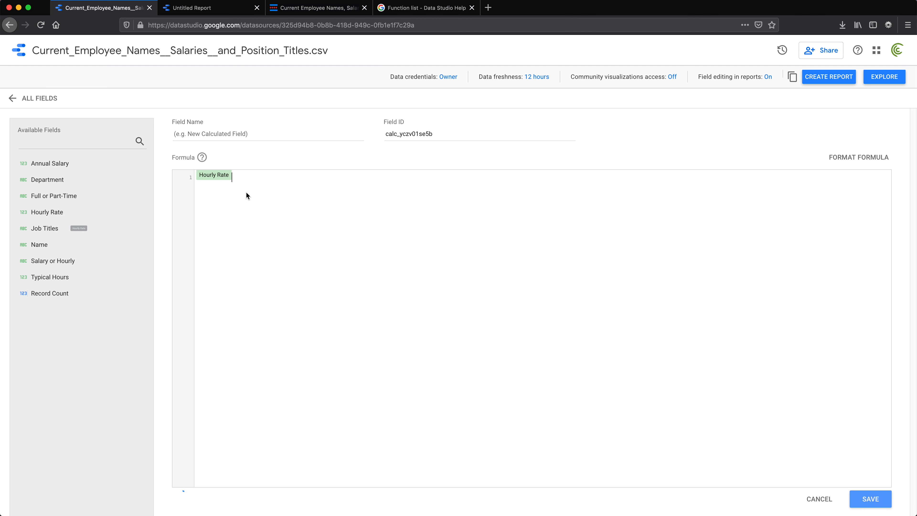
type("*")
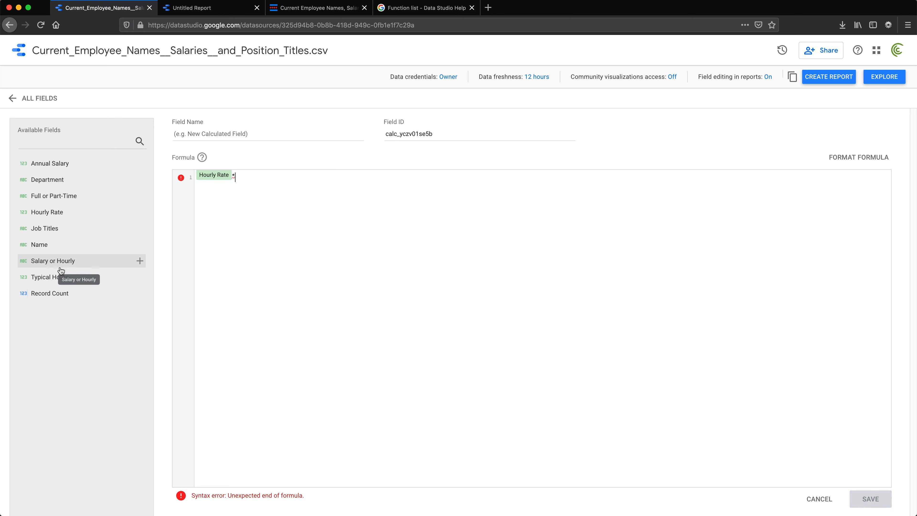
left_click_drag(55, 279, 268, 180)
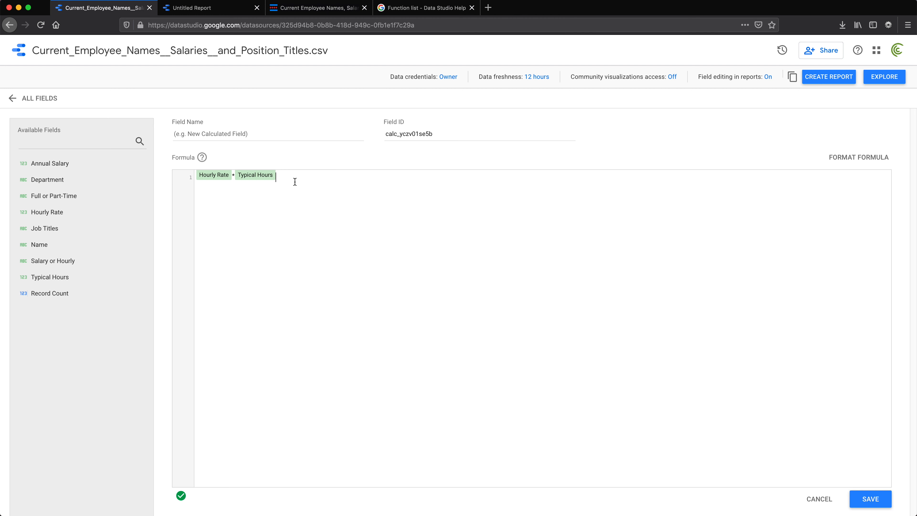
type("*52")
key("super+equal")
key("super+equal")
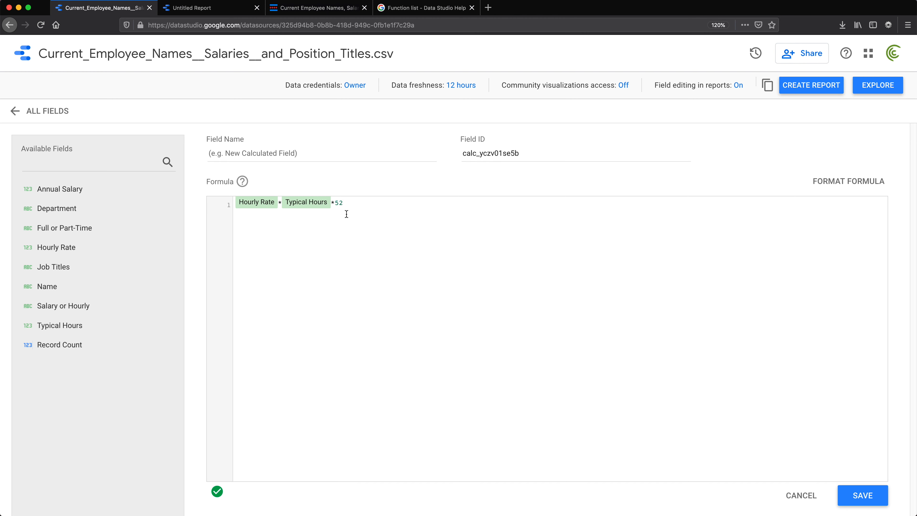
type("+")
left_click_drag(51, 189, 373, 205)
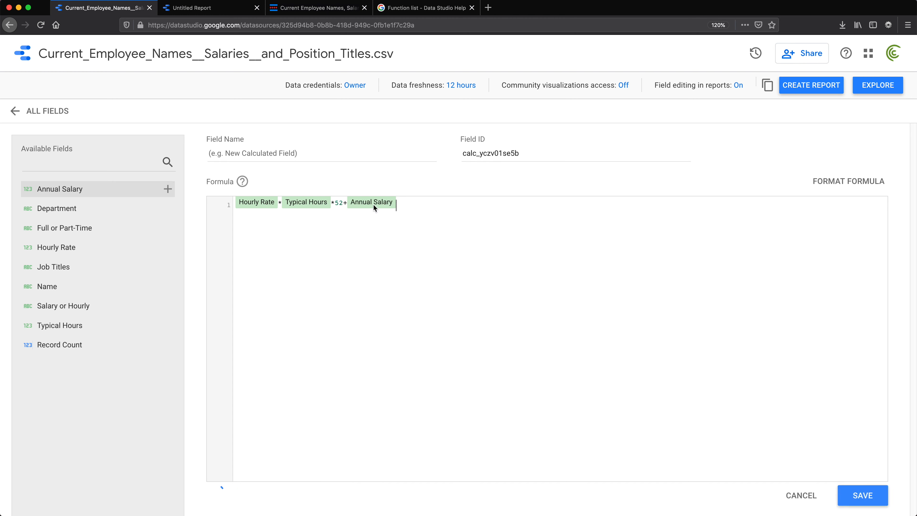
Name the calculated field "Total Pay" and save it.
left_click(263, 155)
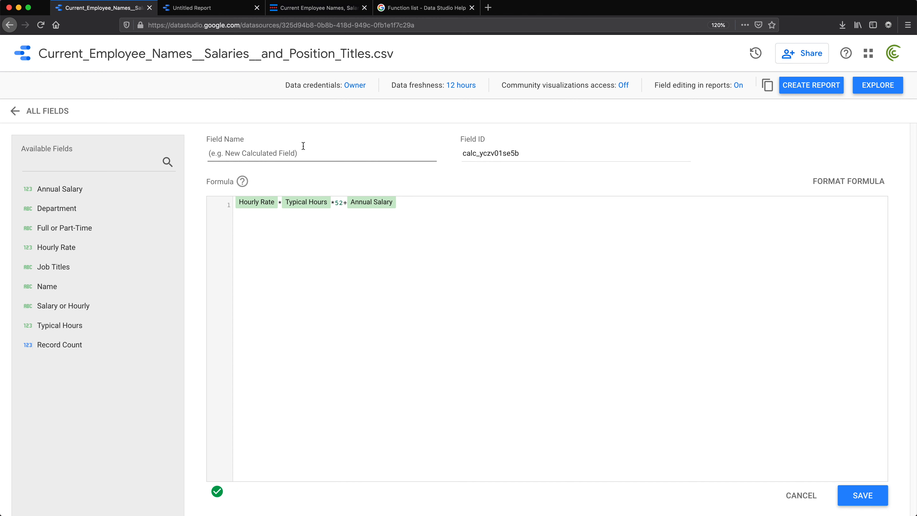
type("Total Pay")
key("Tab")
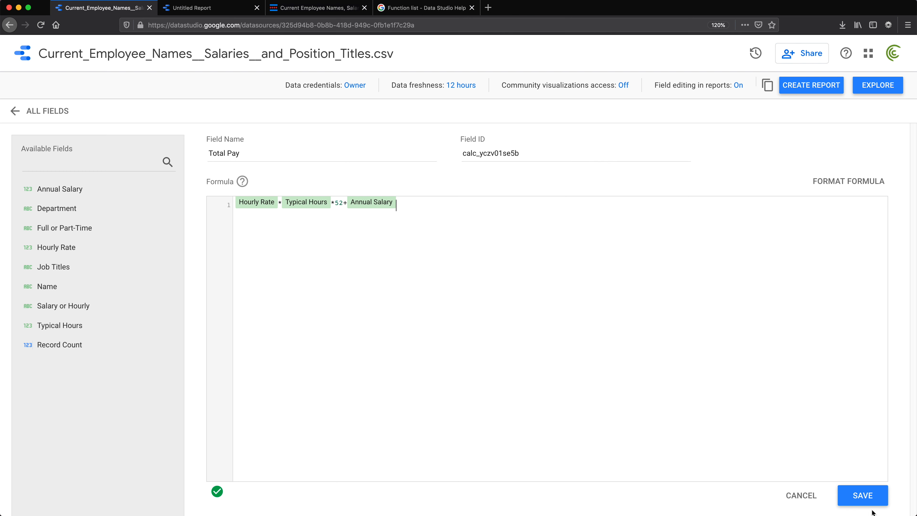
left_click(867, 501)
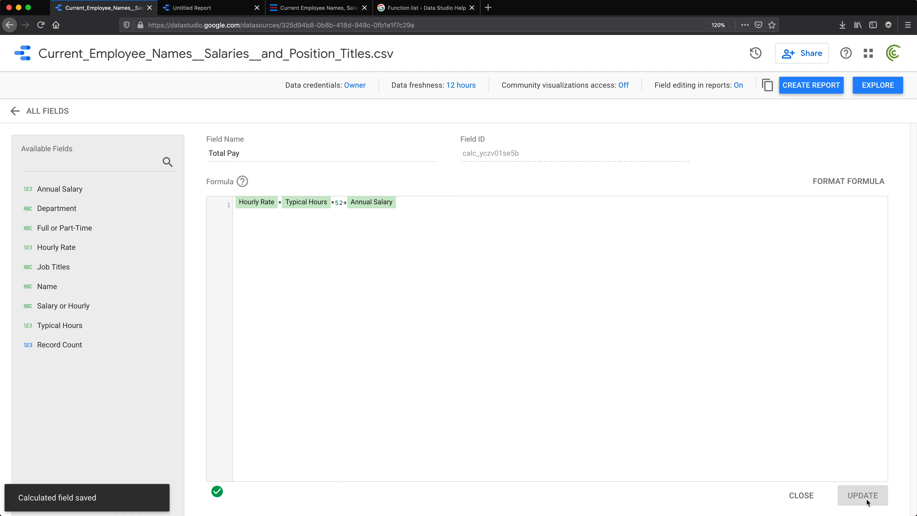
Add Total Pay to the report's pivot table as a metric between Average Annual Salary and # of Employees.
left_click(205, 10)
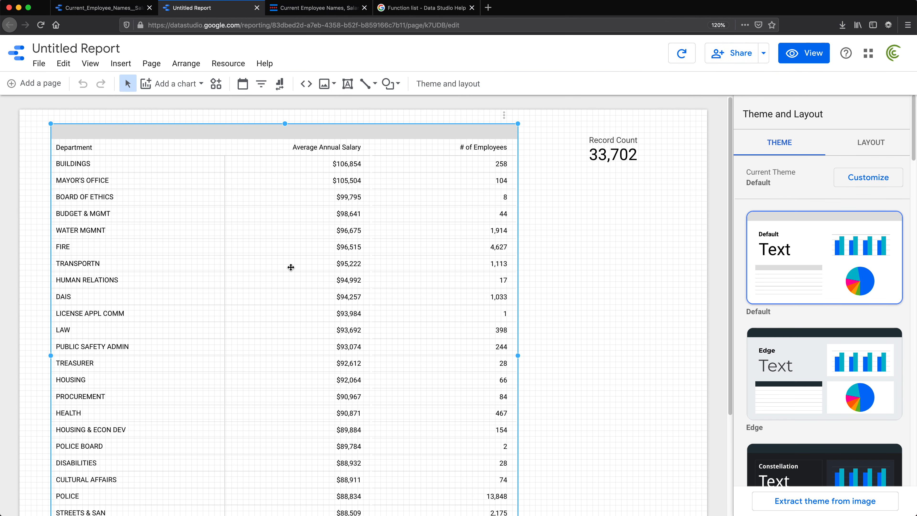
left_click(290, 267)
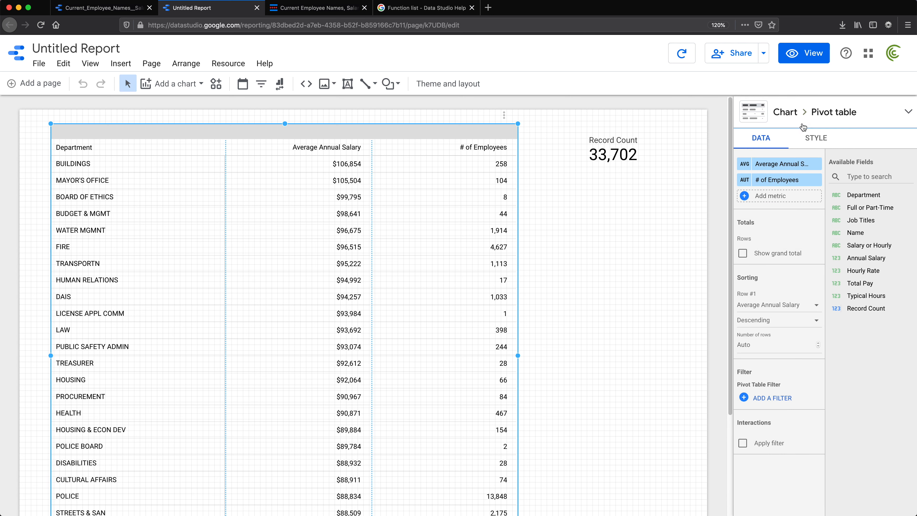
left_click_drag(860, 221, 856, 233)
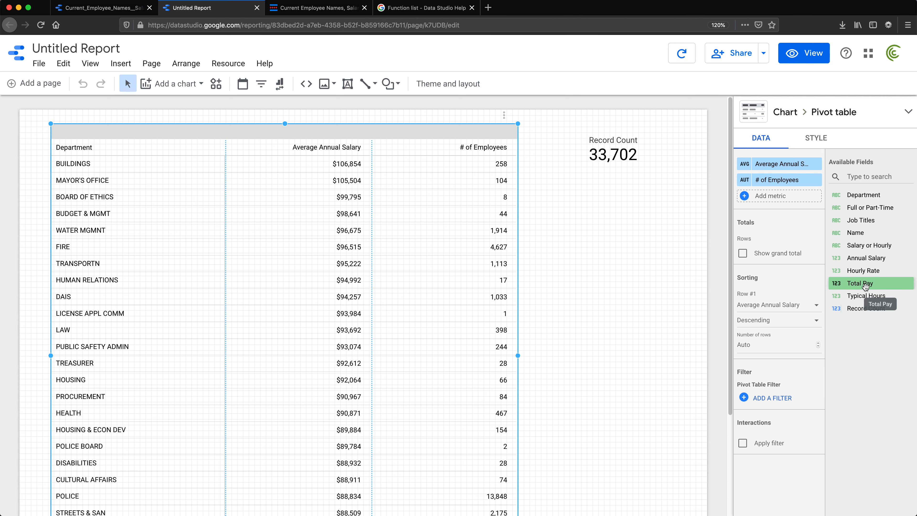
left_click_drag(865, 285, 781, 204)
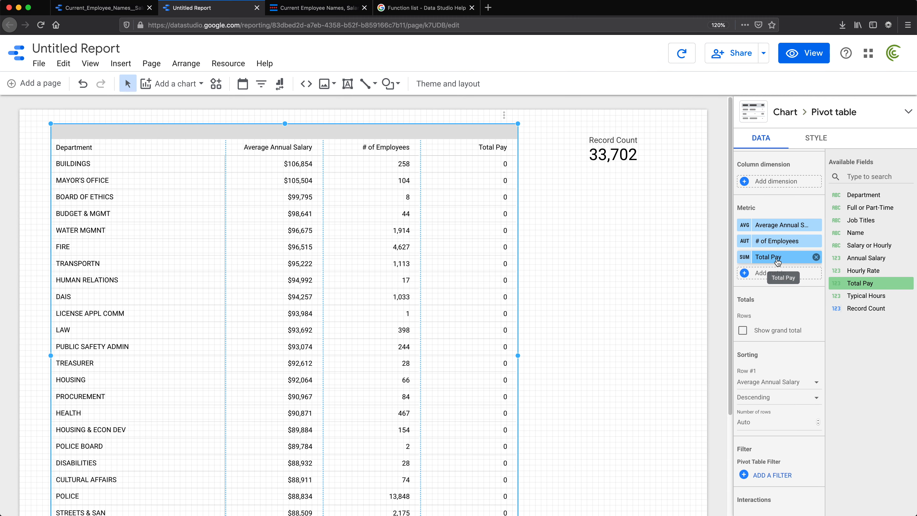
left_click_drag(778, 260, 760, 239)
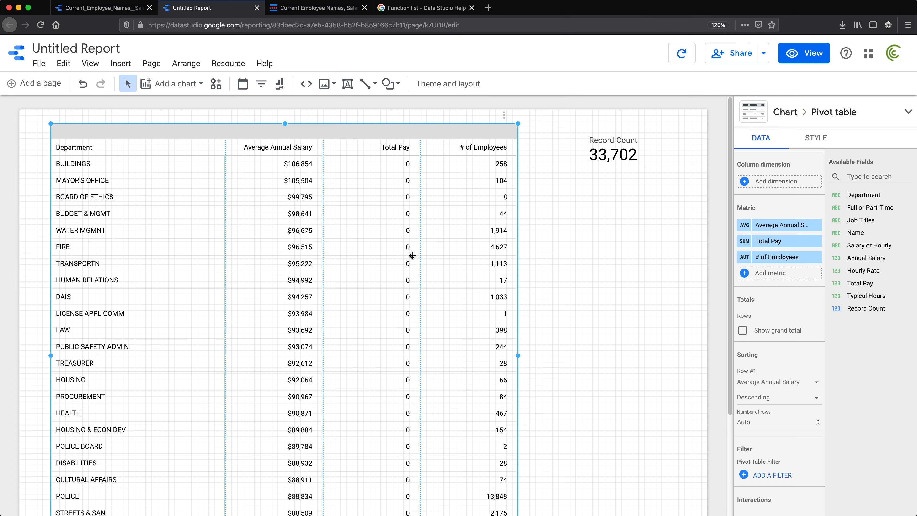
Check Total Pay's settings in the data source's field list against the city's table preview and the report's pivot table.
left_click(100, 8)
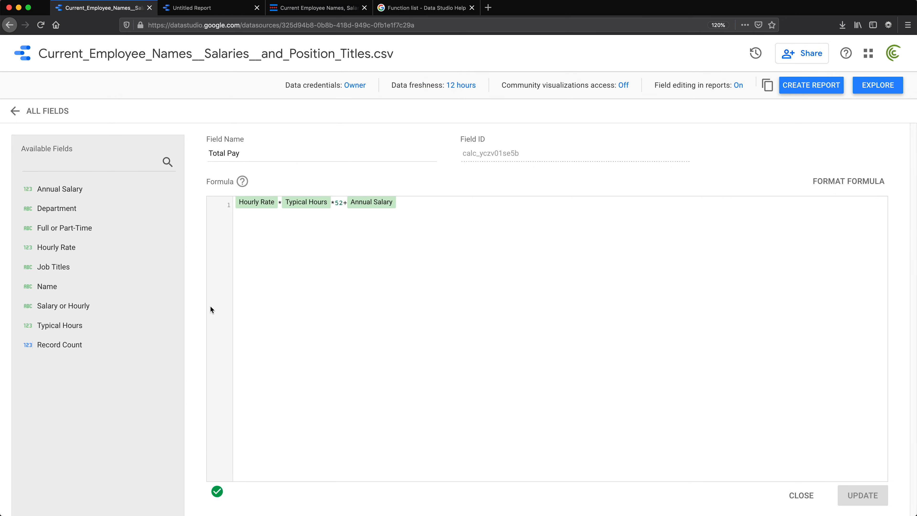
left_click(12, 112)
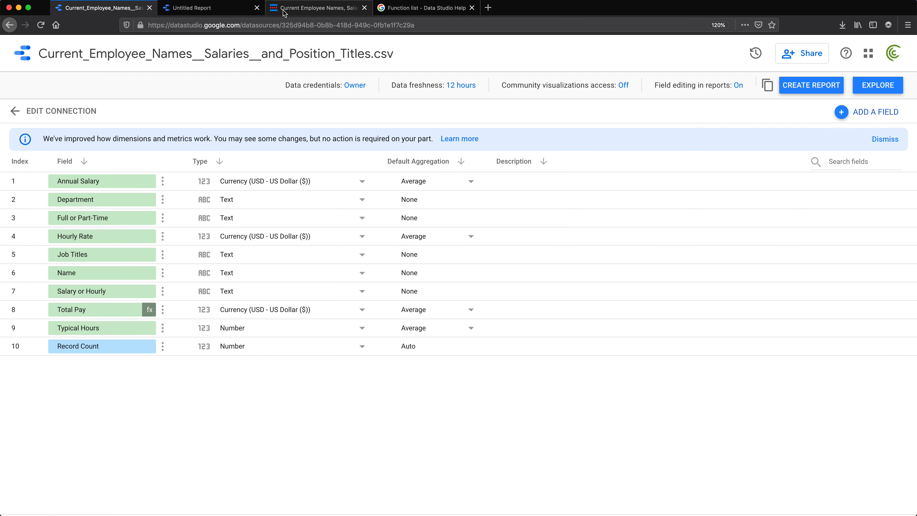
left_click(314, 8)
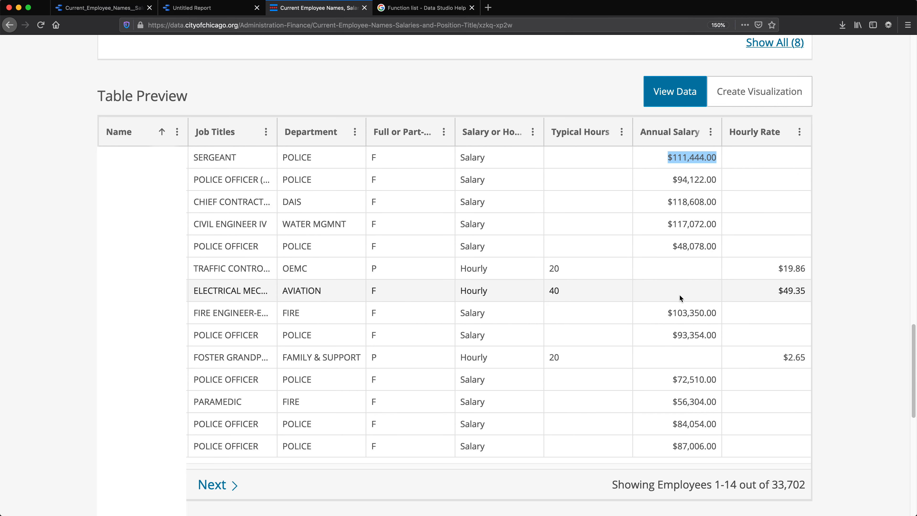
left_click(218, 14)
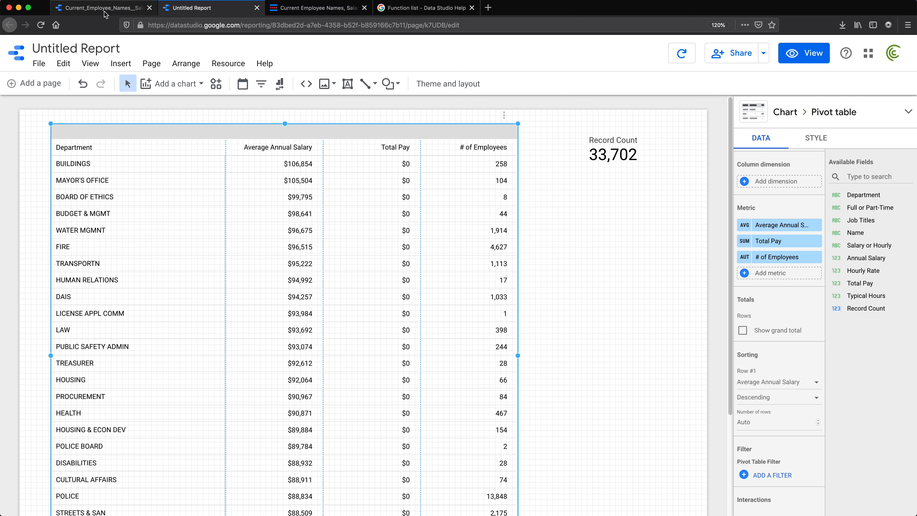
left_click(100, 8)
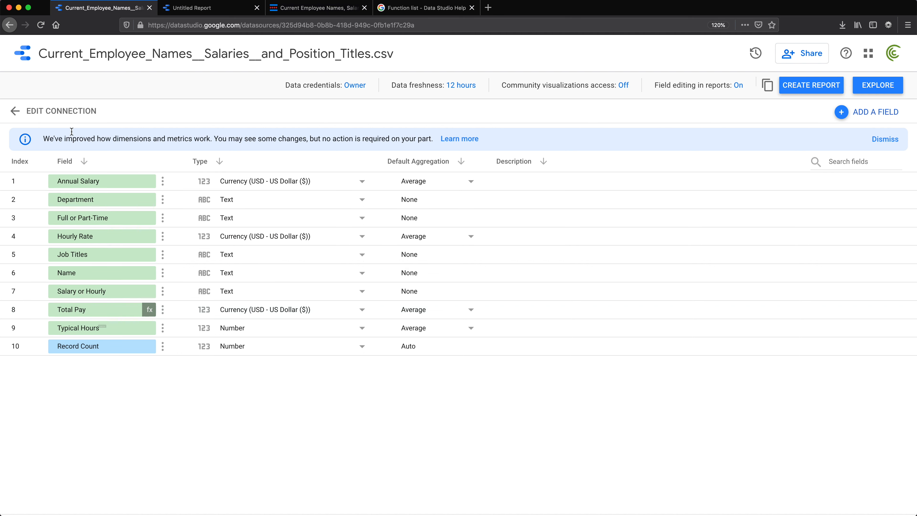
Remove Annual Salary from the Total Pay formula so it is Hourly Rate * Typical Hours * 52, and check the report's pivot table.
left_click(149, 309)
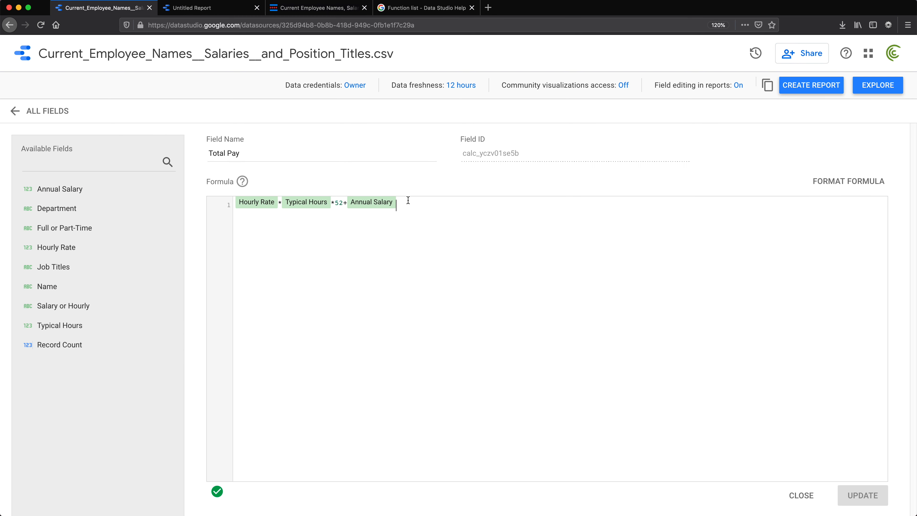
key("BackSpace")
key("BackSpace")
key("BackSpace")
key("BackSpace")
key("BackSpace")
key("BackSpace")
key("BackSpace")
key("BackSpace")
key("BackSpace")
key("BackSpace")
key("BackSpace")
key("BackSpace")
key("BackSpace")
key("BackSpace")
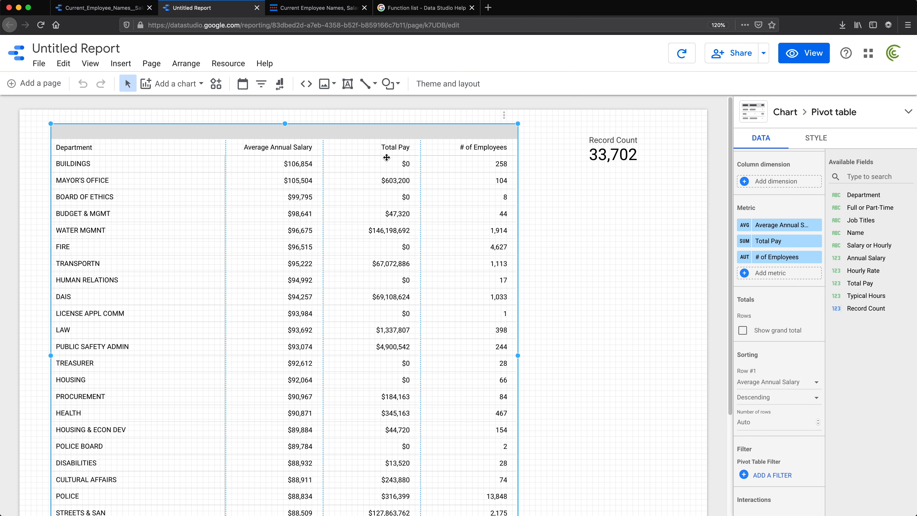
Rename the calculated field as "Total Pay for Non Salary", update it and return to the data source's field list.
left_click(106, 8)
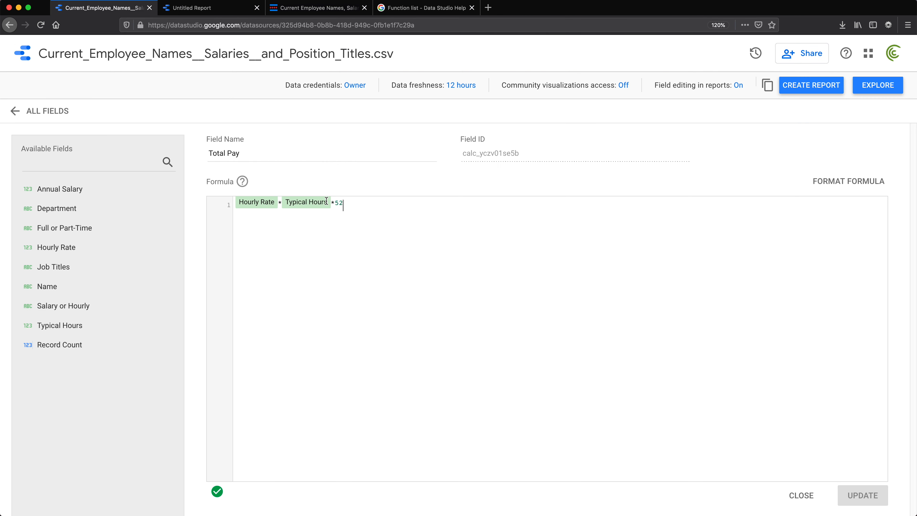
double_click(257, 152)
key("Right")
type("for")
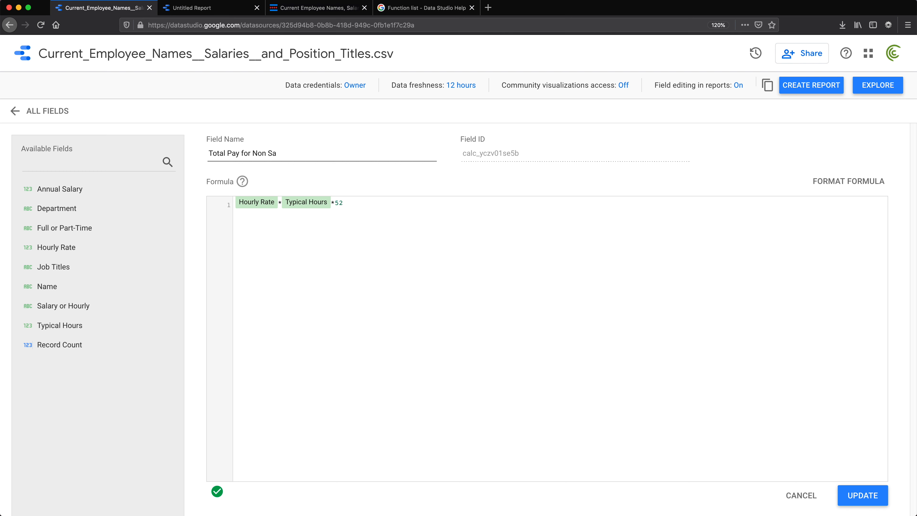
left_click(862, 496)
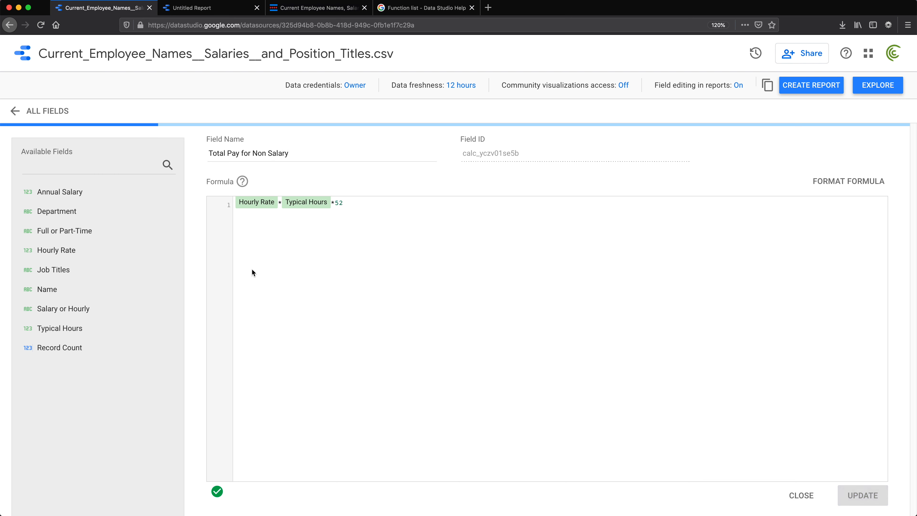
left_click(12, 114)
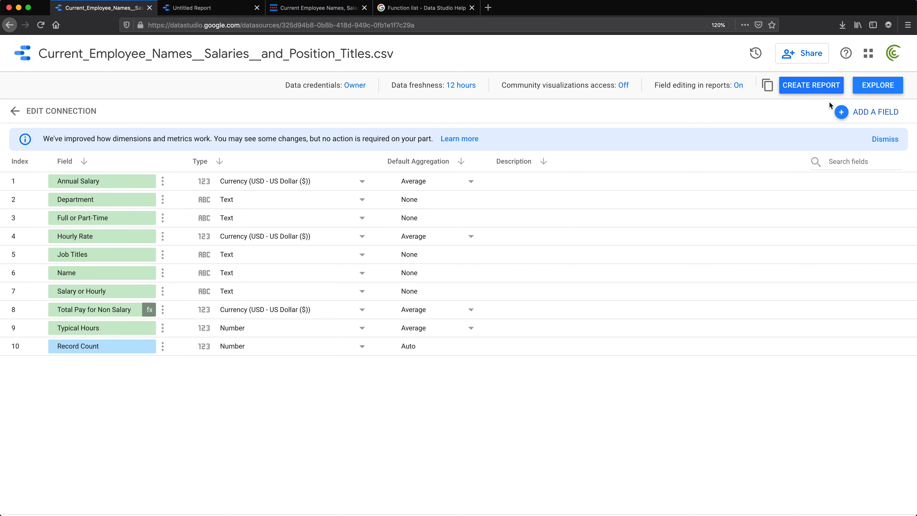
Add a calculated field named "Total Pay" to the data source.
left_click(870, 115)
left_click(235, 152)
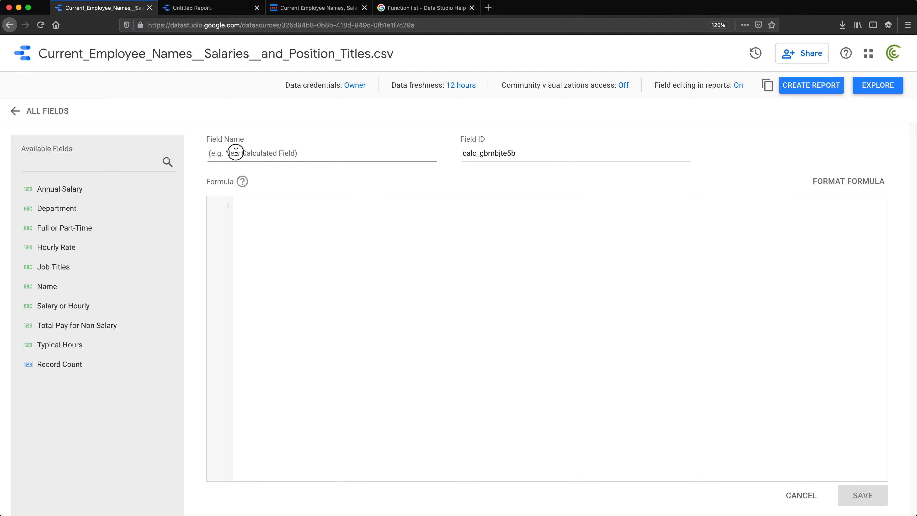
type("Total Pay")
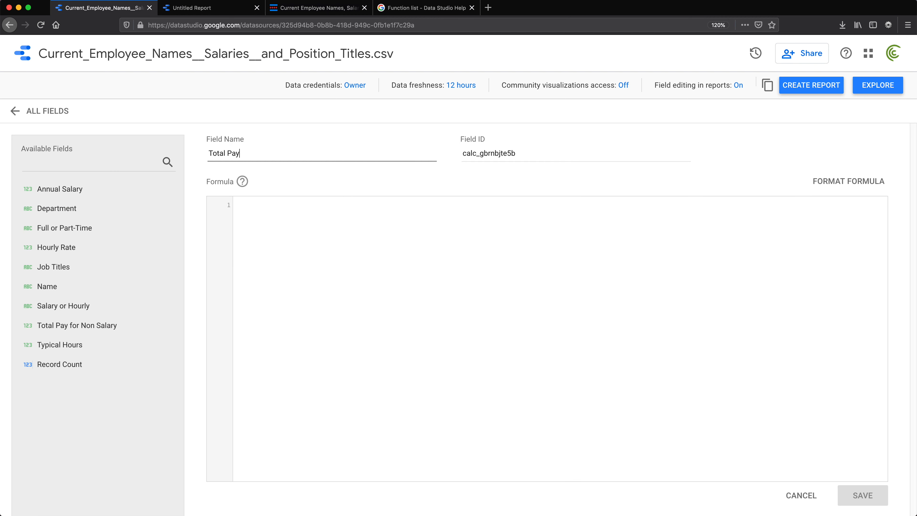
Frame the Total Pay formula with CASE on the first line and END on the last, and enlarge the page.
left_click(285, 214)
type("c")
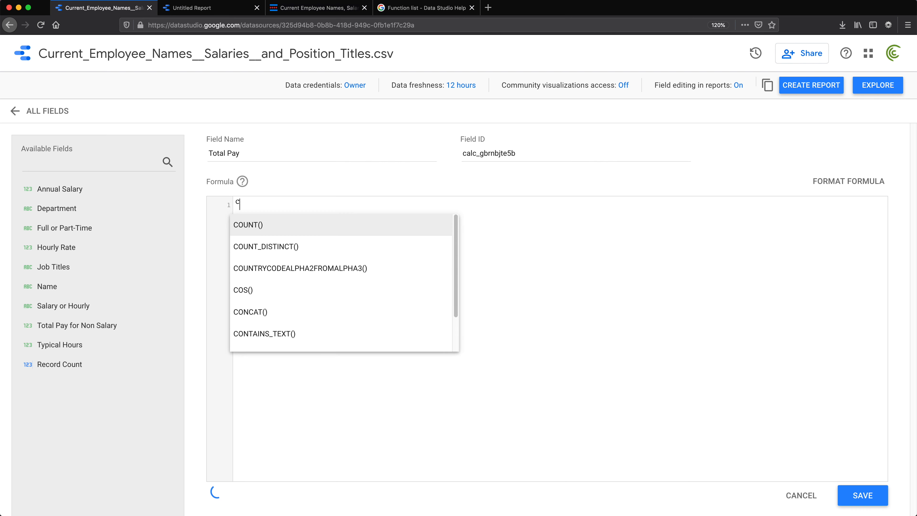
type("ase")
key("Return")
key("Return")
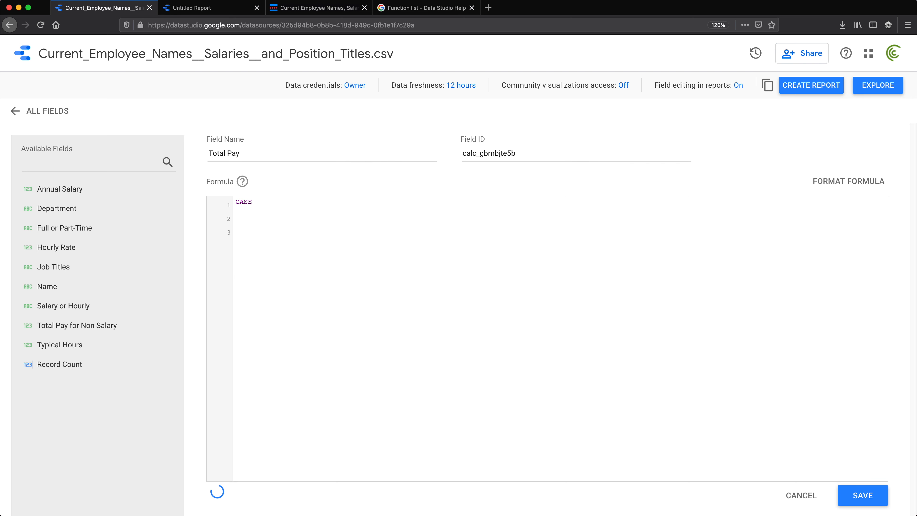
type("END")
left_click(291, 211)
key("ctrl+plus")
key("ctrl+plus")
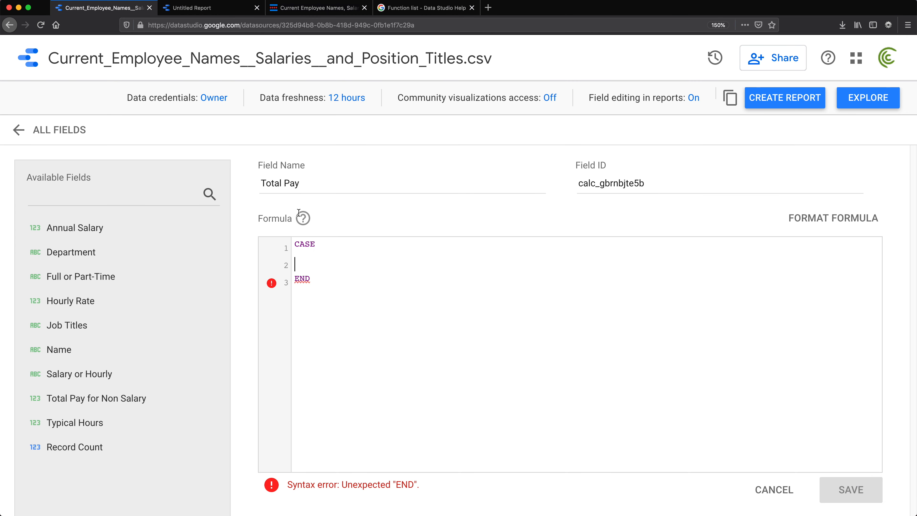
Add the condition WHEN Annual Salary = null on an indented line below CASE.
key("Down")
key("Tab")
key("Up")
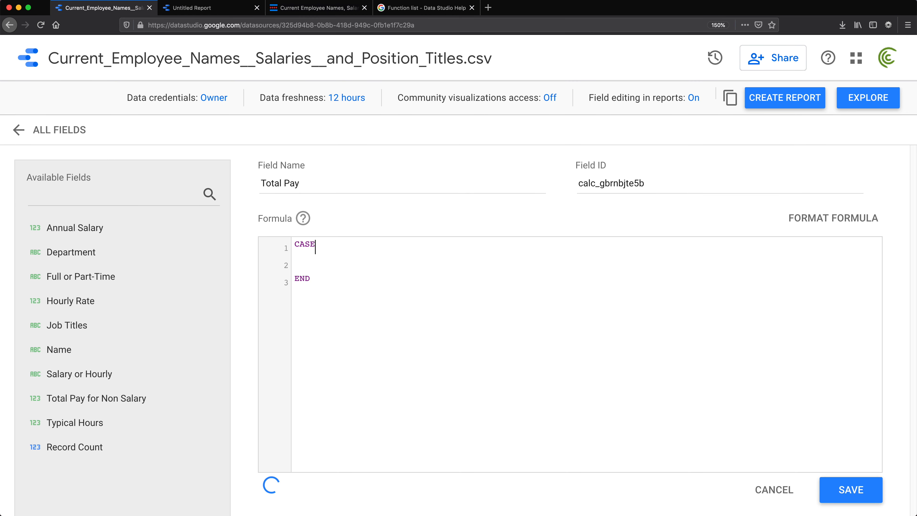
key("Return")
key("Tab")
type("WHEN")
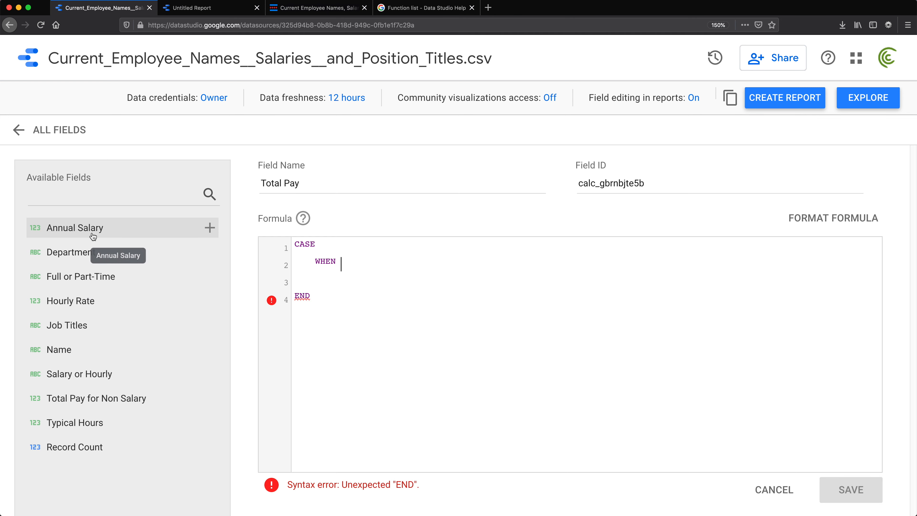
left_click_drag(93, 235, 374, 266)
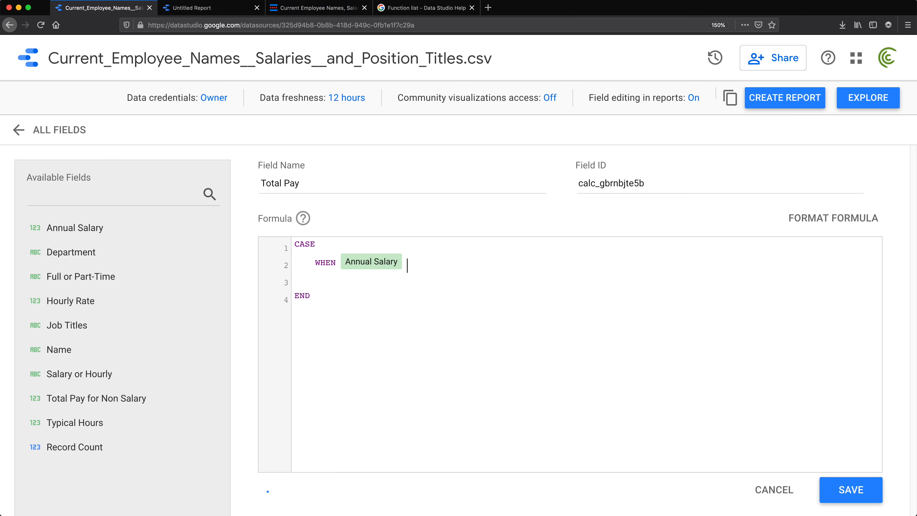
type("= ")
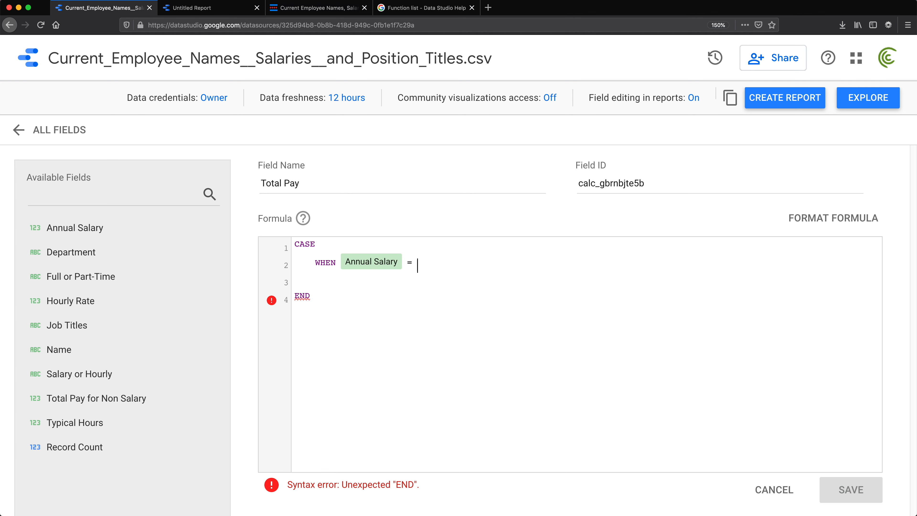
type("null")
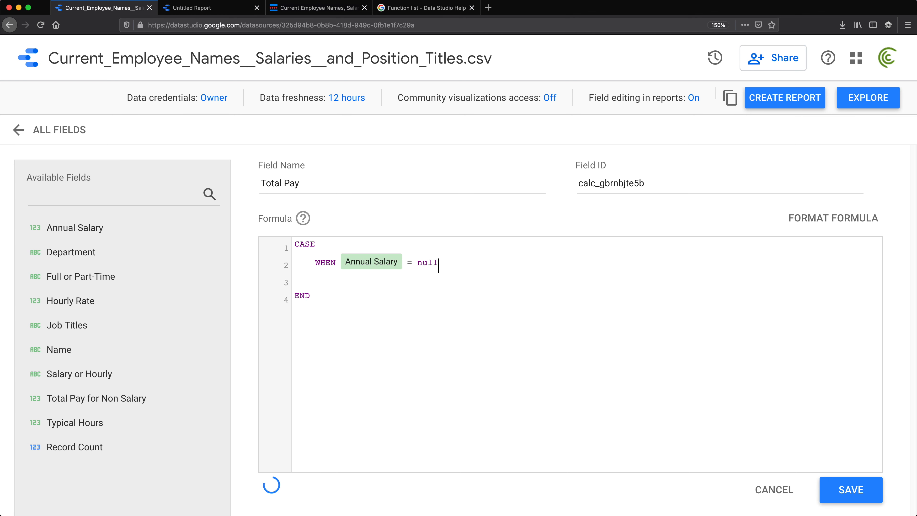
Complete the CASE formula with THEN Total Pay for Non Salary and ELSE Annual Salary, removing the blank line before END.
key("Return")
type("THEN")
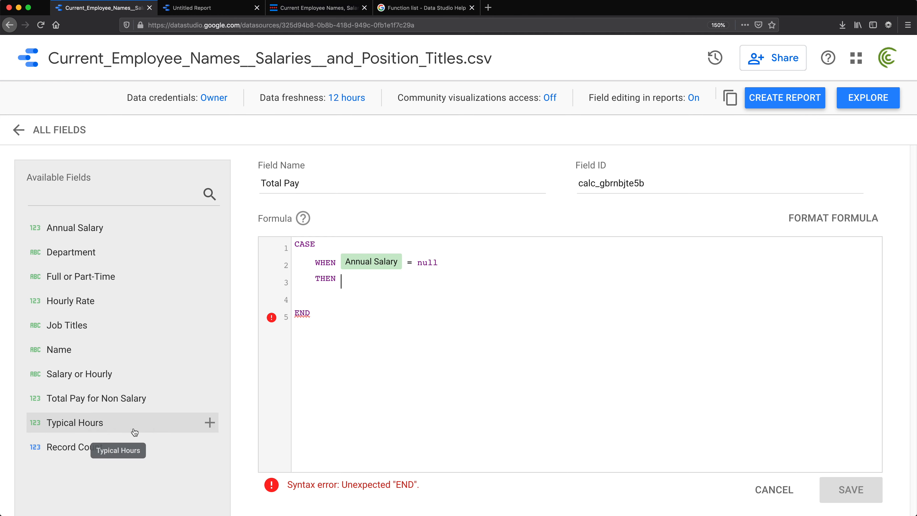
left_click_drag(87, 397, 418, 278)
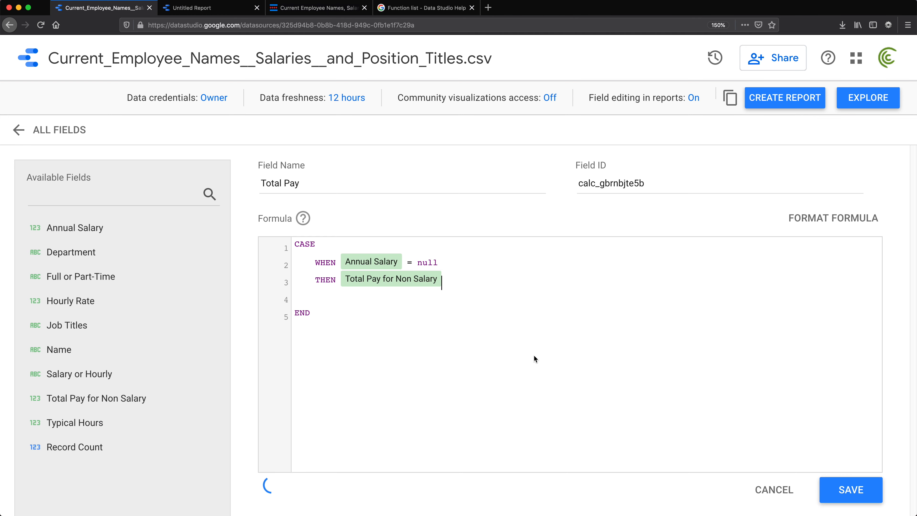
key("Return")
type("ELSE")
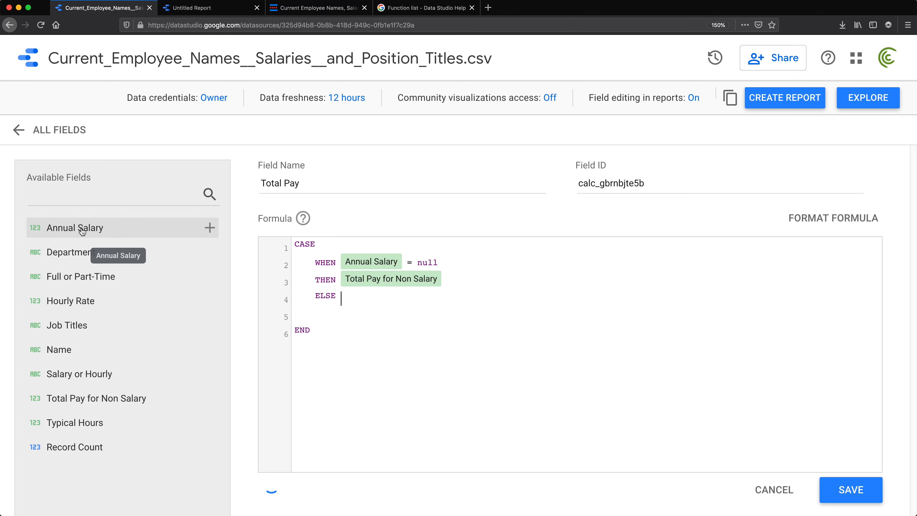
left_click_drag(92, 229, 378, 298)
left_click(340, 321)
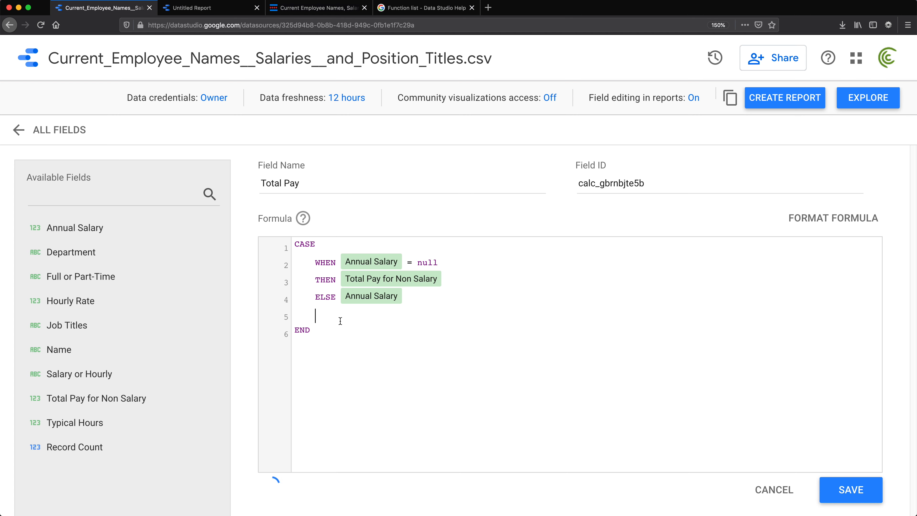
key("BackSpace")
key("Down")
Review the CASE formula's null condition and ELSE line, and try to save the Total Pay field.
left_click(321, 245)
left_click(422, 263)
double_click(422, 263)
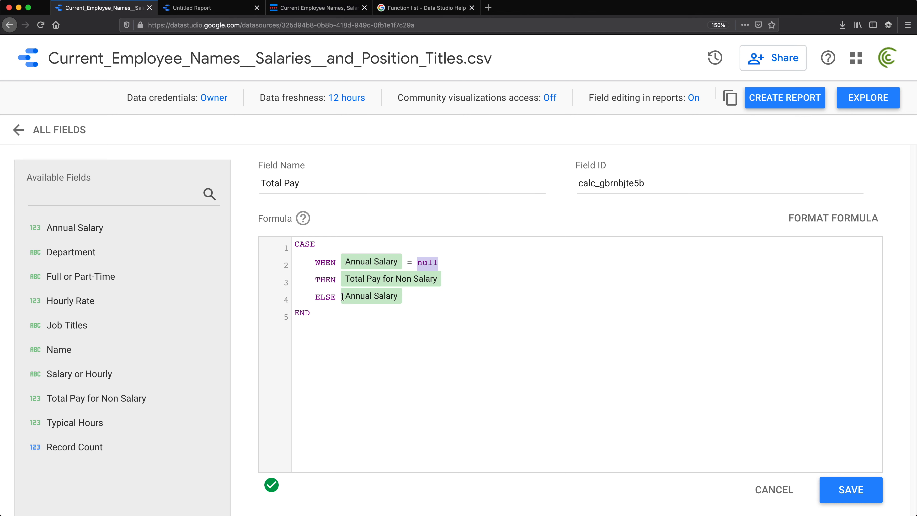
left_click(405, 299)
left_click(396, 325)
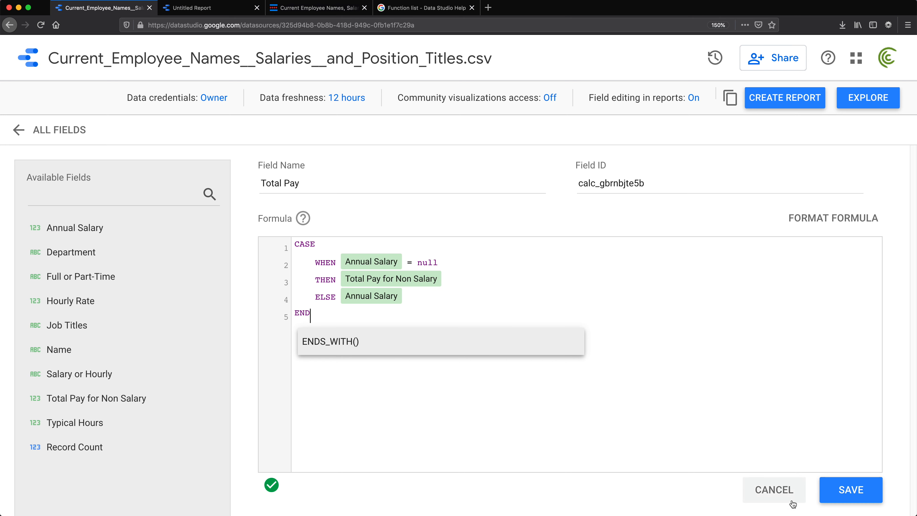
left_click(839, 490)
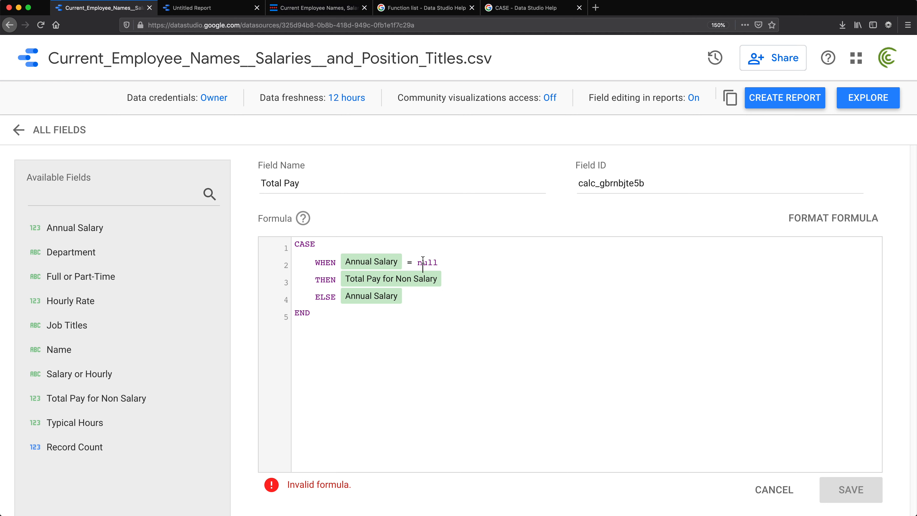
Change the WHEN condition to Annual Salary is null and save the Total Pay field.
left_click(411, 260)
key("BackSpace")
type("is")
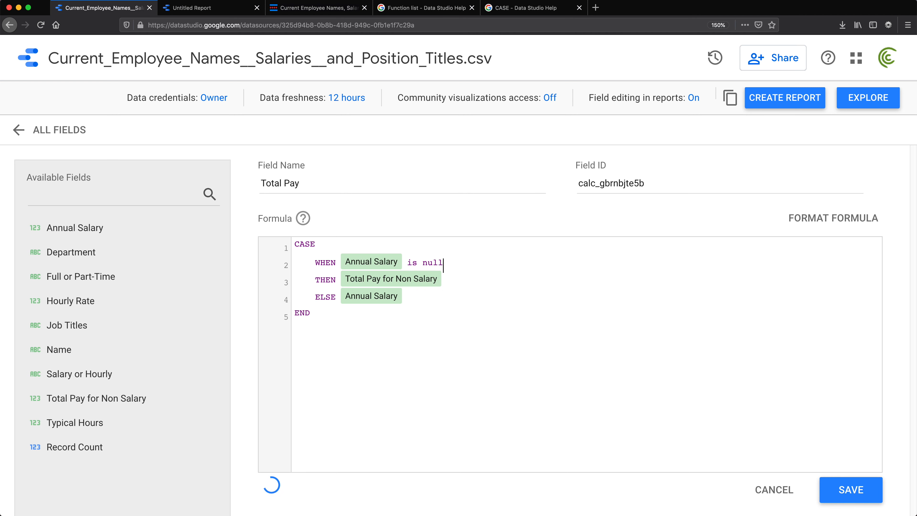
left_click(843, 492)
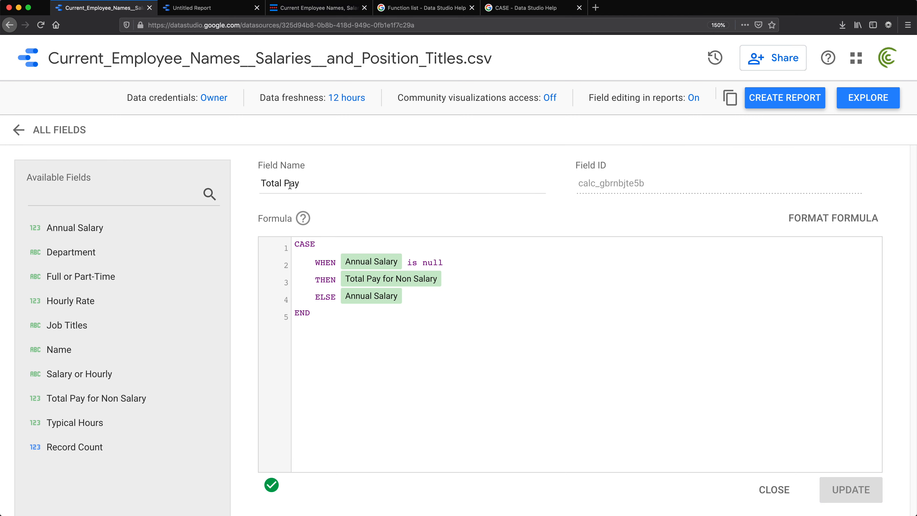
In the report's pivot table, replace the Total Pay for Non Salary metric with Total Pay.
left_click(214, 10)
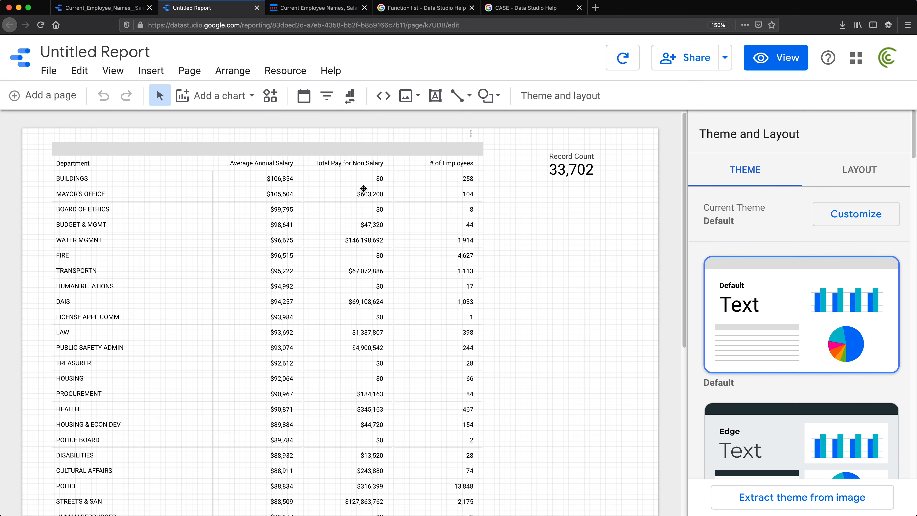
left_click(363, 188)
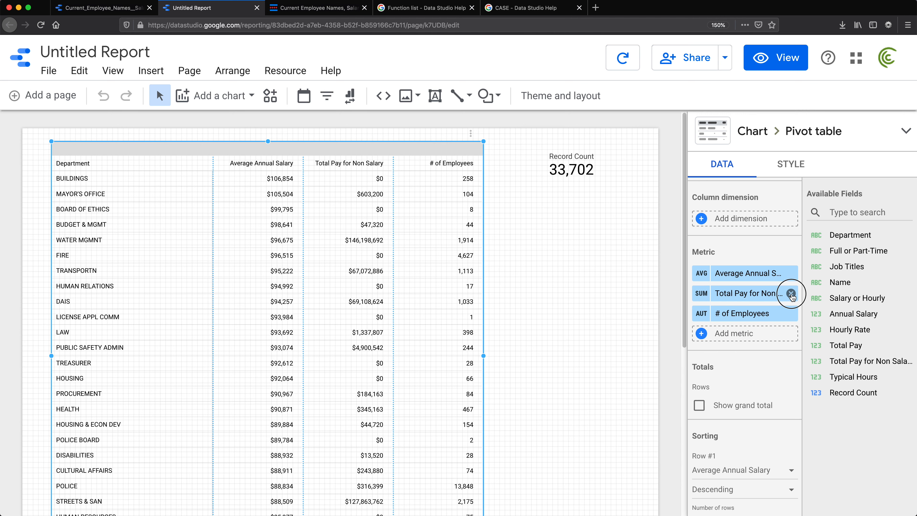
left_click(791, 294)
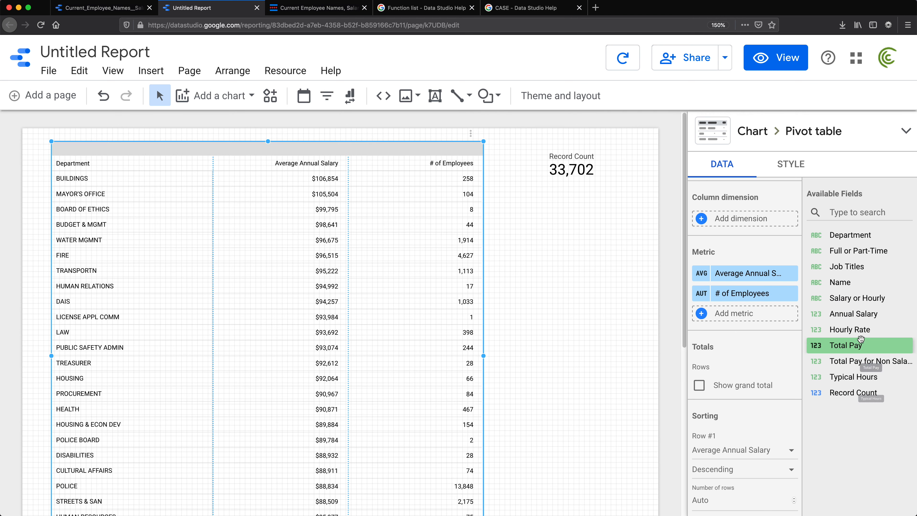
left_click_drag(858, 351, 773, 296)
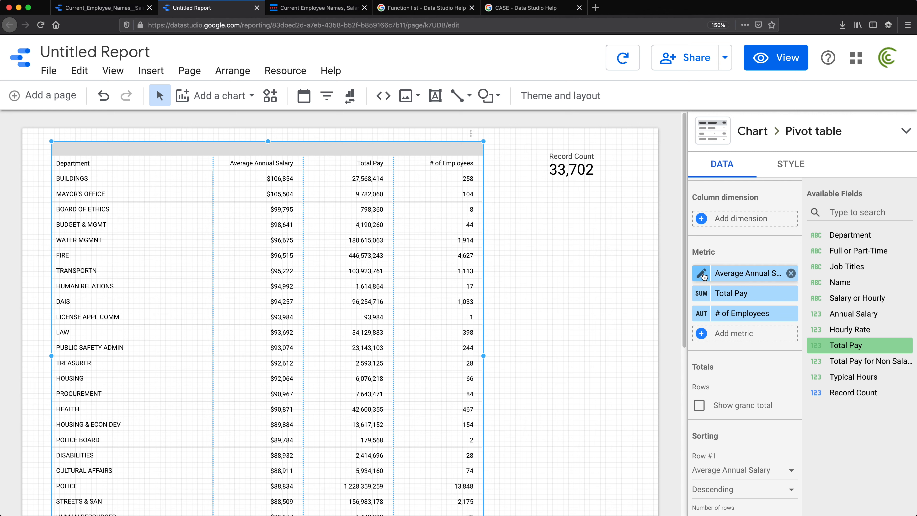
Set the aggregation of the pivot table's Average Annual Salary metric to Sum.
left_click(702, 276)
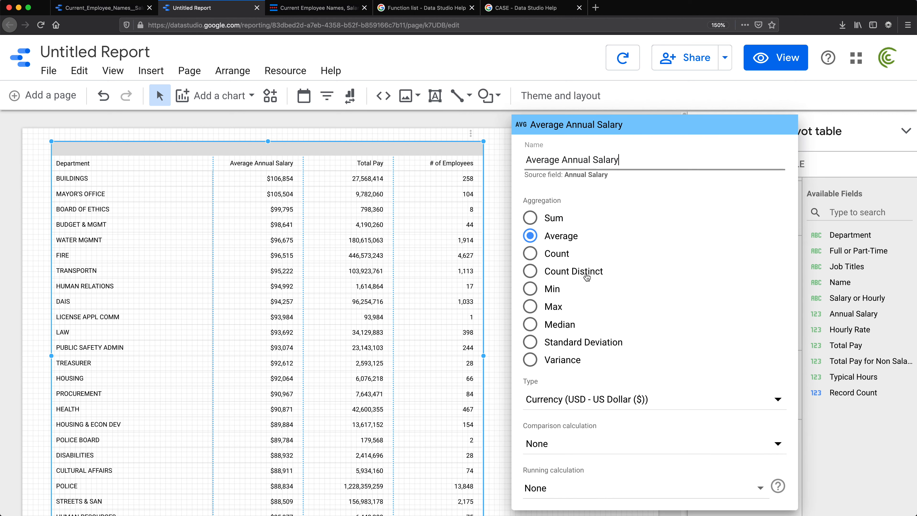
left_click(554, 218)
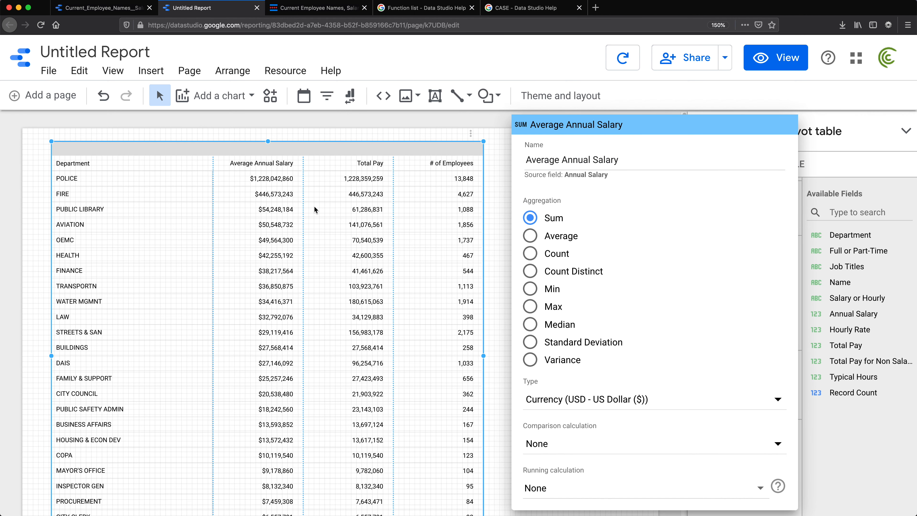
left_click(251, 376)
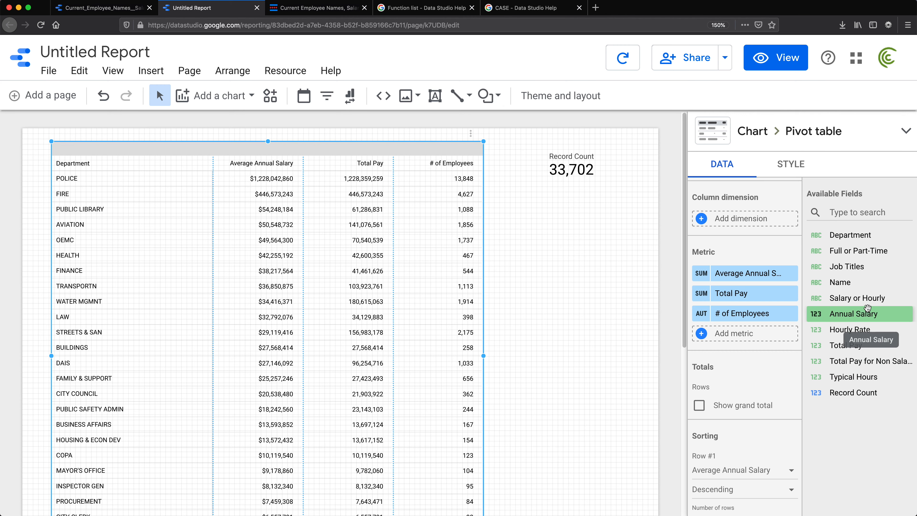
Add Total Pay for Non Salary as a metric before Total Pay and set its aggregation to Sum.
left_click_drag(878, 362, 765, 286)
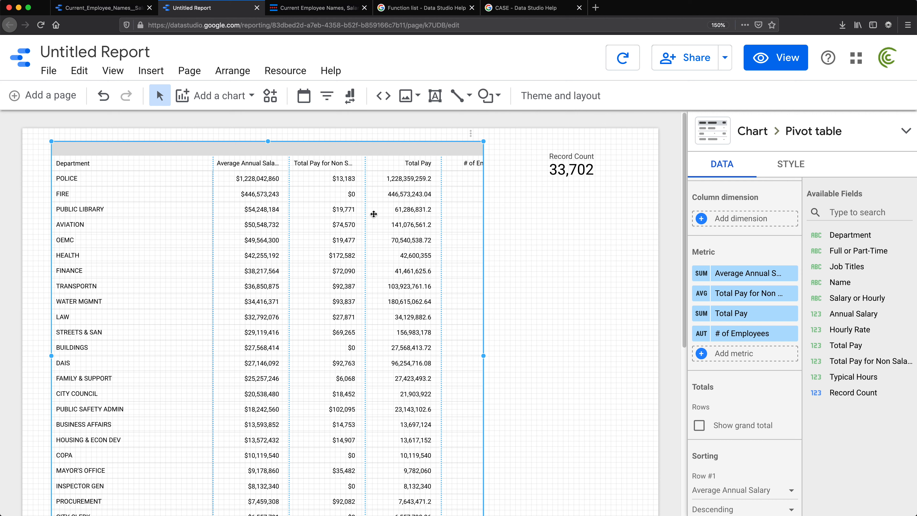
left_click(705, 300)
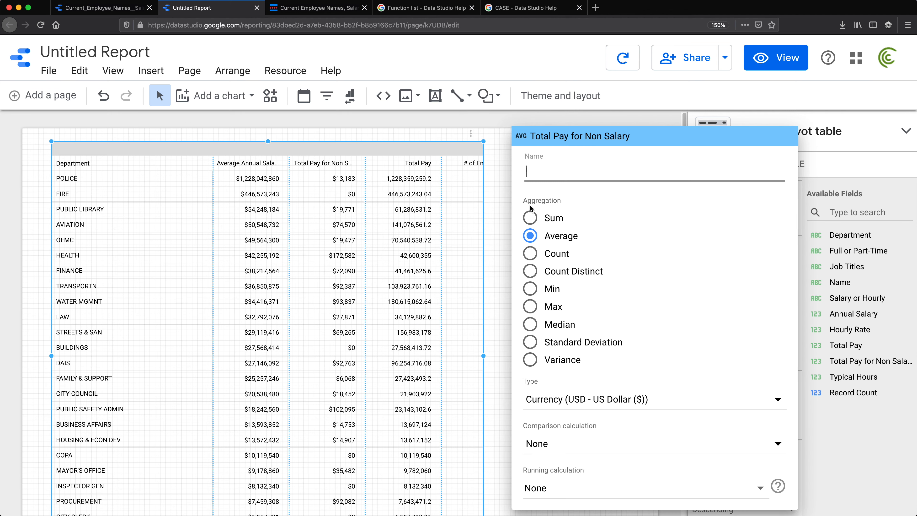
left_click(530, 218)
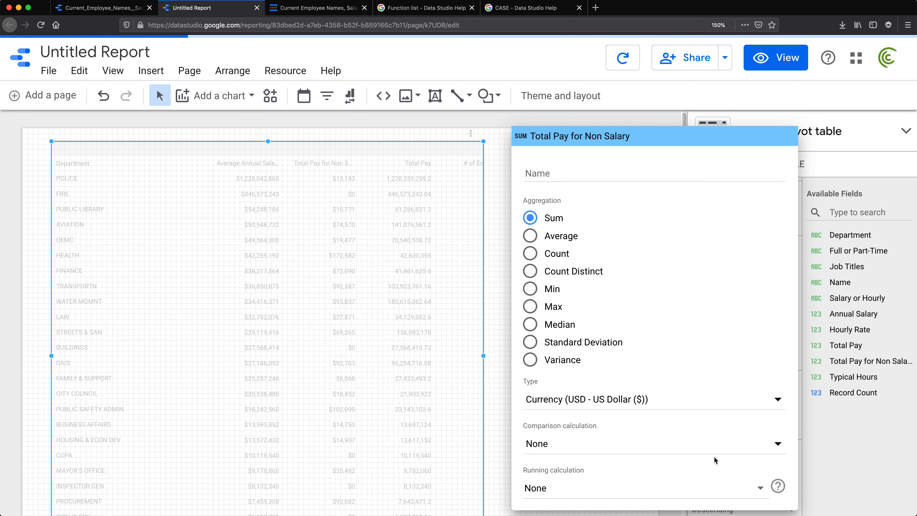
left_click(361, 226)
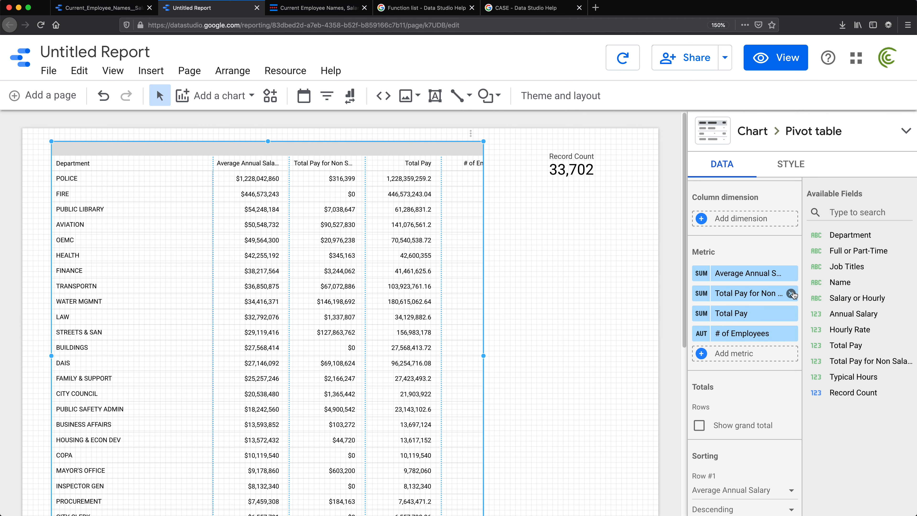
Remove the Total Pay for Non Salary and Average Annual Salary metrics from the pivot table.
left_click(791, 293)
left_click(791, 274)
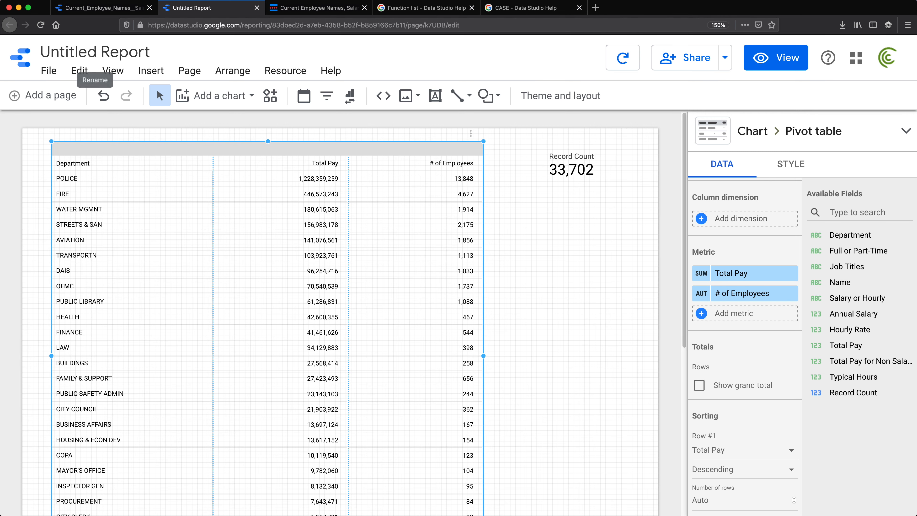
In the data source's field list, set the type of Total Pay to Currency, USD - US Dollar ($).
left_click(90, 8)
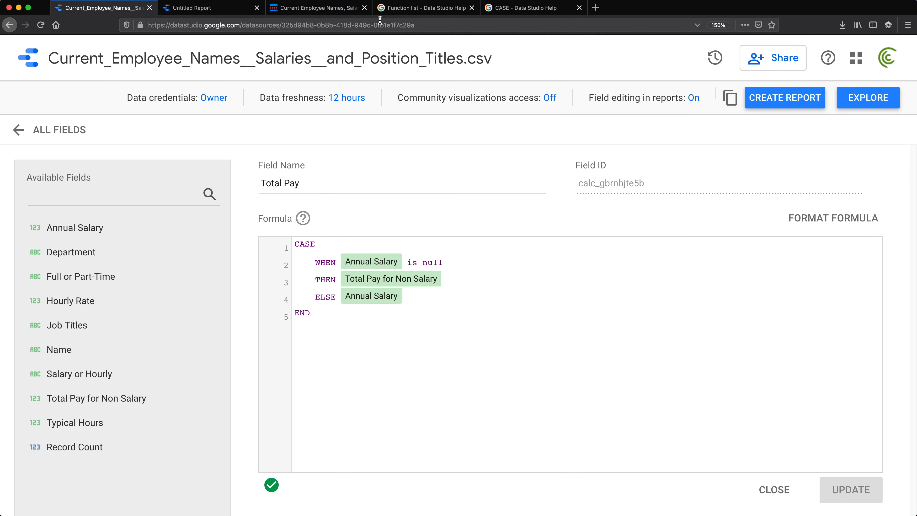
left_click(19, 130)
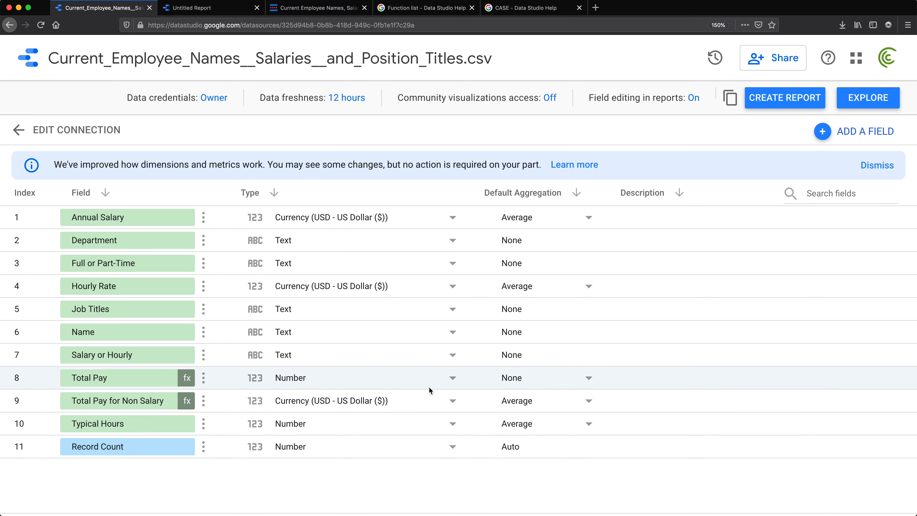
left_click(453, 378)
mouse_move(370, 465)
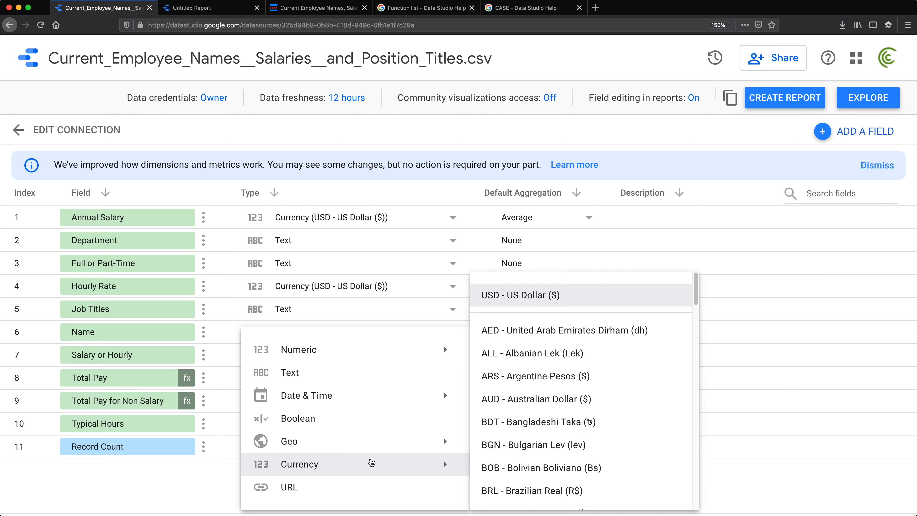
left_click(593, 295)
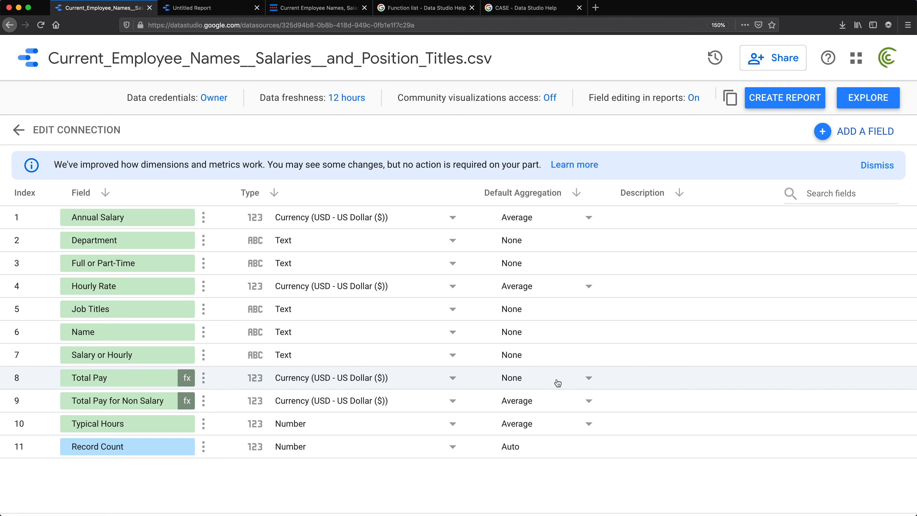
Set the default aggregation of Total Pay to Average in the data source and return to the report.
left_click(589, 378)
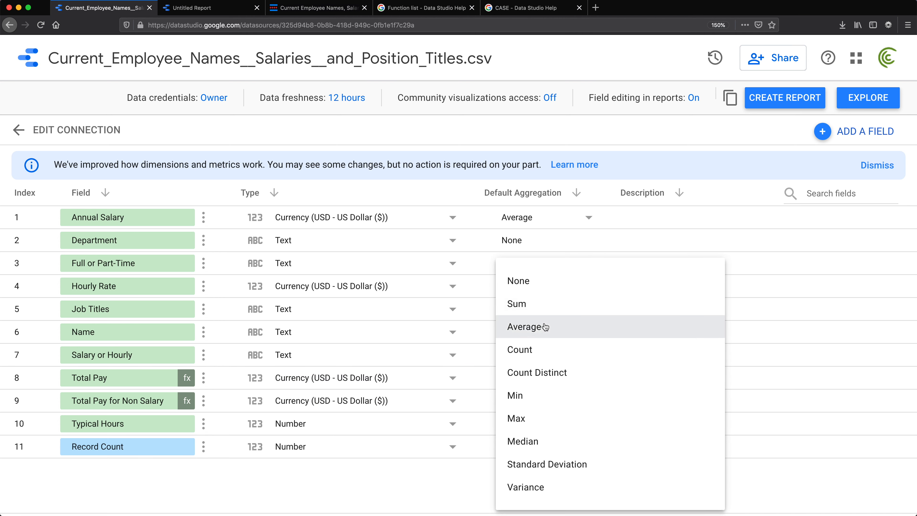
left_click(520, 325)
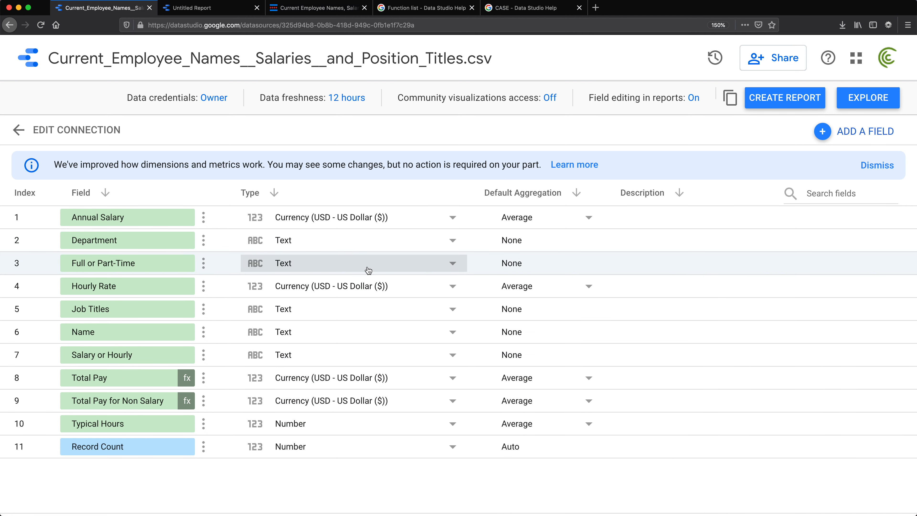
left_click(220, 11)
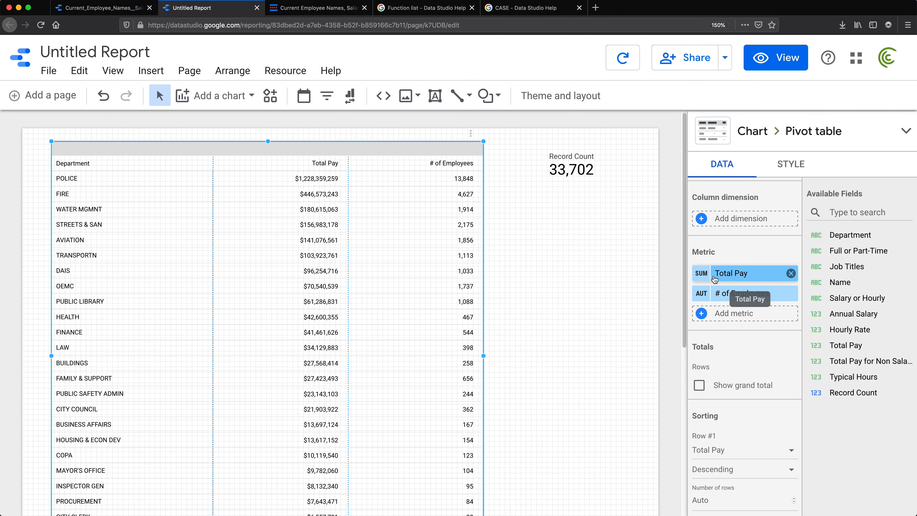
Change the pivot table's Total Pay metric to Average aggregation and name it Average Pay.
left_click(701, 278)
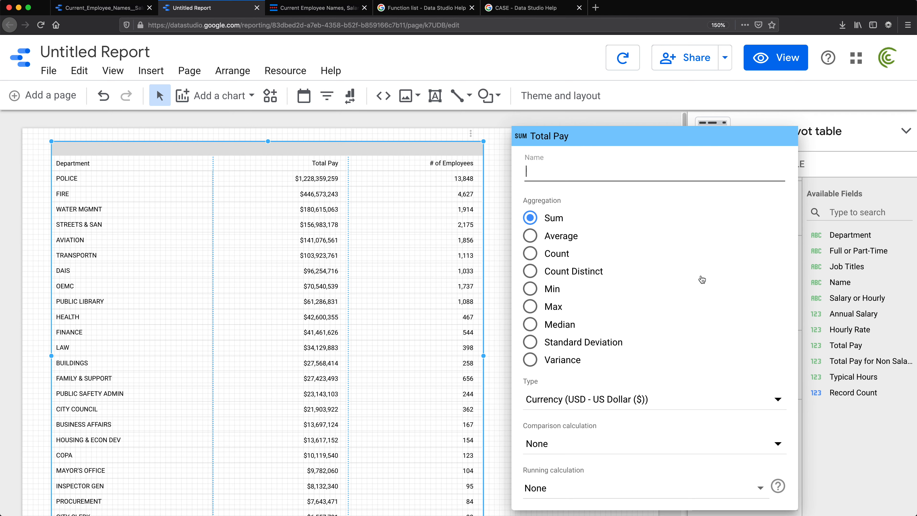
left_click(532, 239)
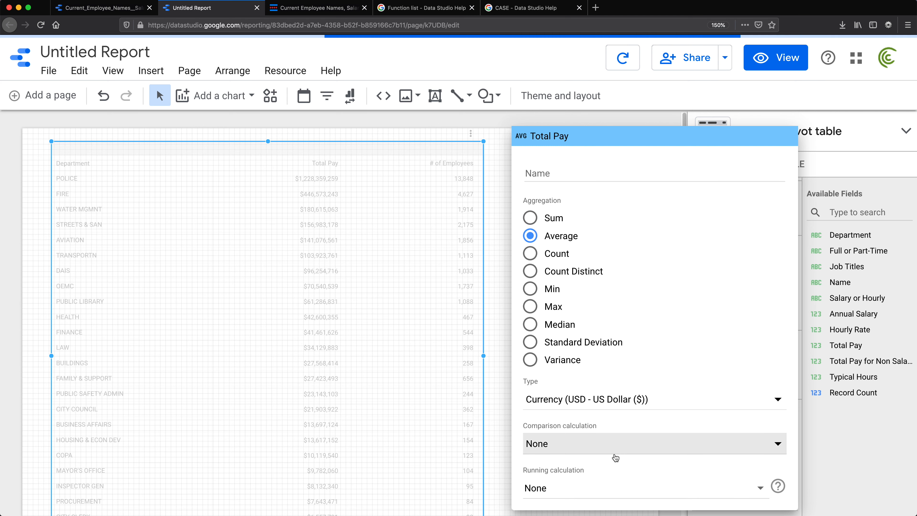
left_click(561, 173)
type("Aver")
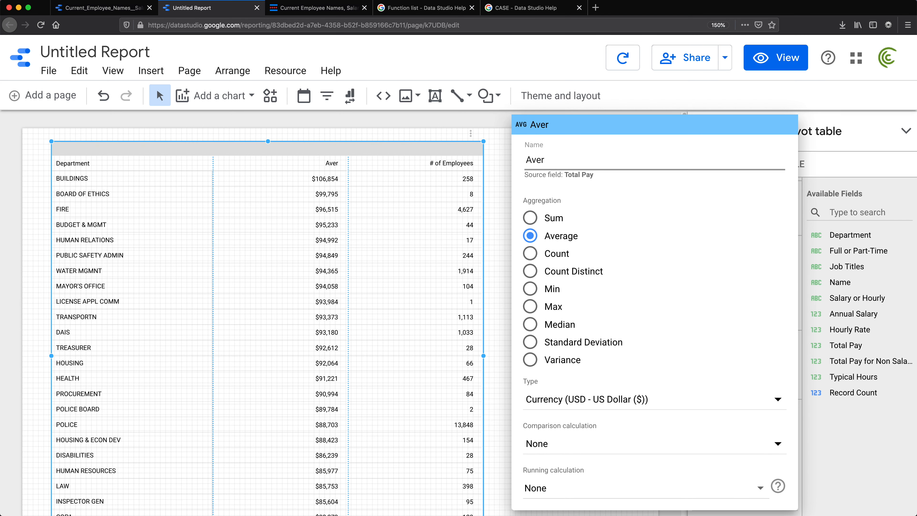
type("age Pay")
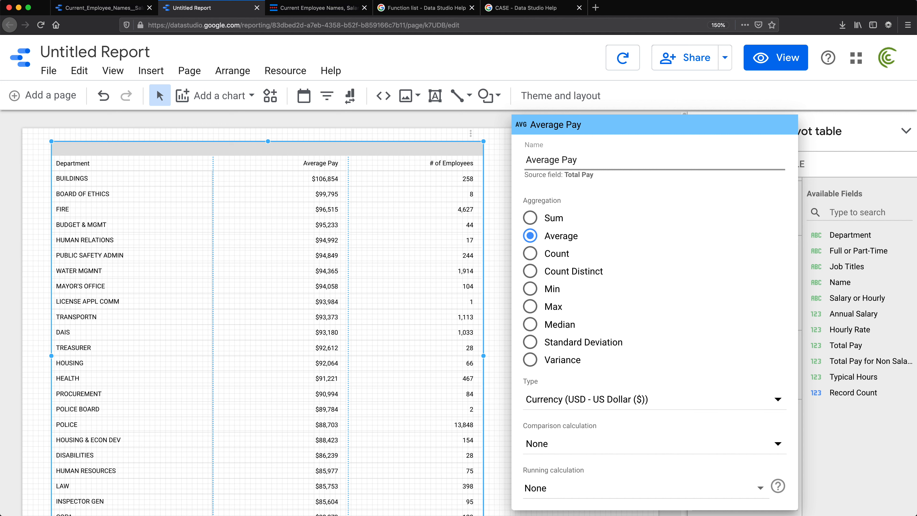
left_click(399, 295)
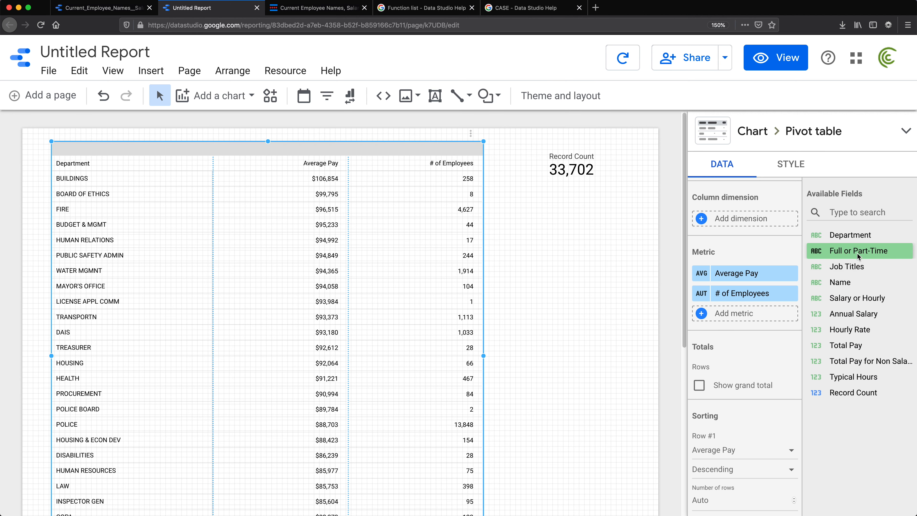
Add Full or Part-Time as the pivot table's column dimension.
left_click_drag(855, 257, 758, 218)
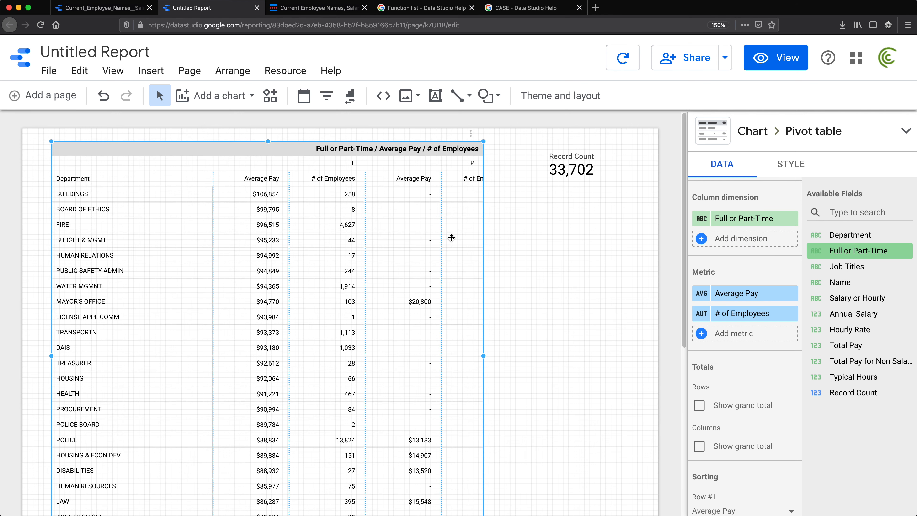
Widen the pivot table to fit all its columns and move the Record Count scorecard clear of it.
left_click_drag(484, 356, 540, 356)
left_click_drag(579, 153, 630, 159)
left_click(490, 286)
left_click_drag(541, 355, 559, 355)
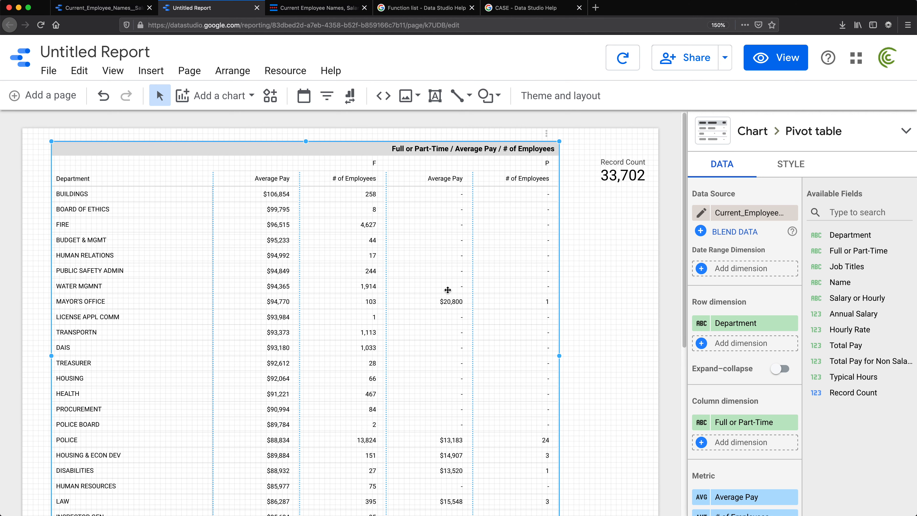
Examine the full-time and part-time figures in the pivot table and the Full or Part-Time codes in the Chicago dataset preview.
scroll(454, 295, "down", 5)
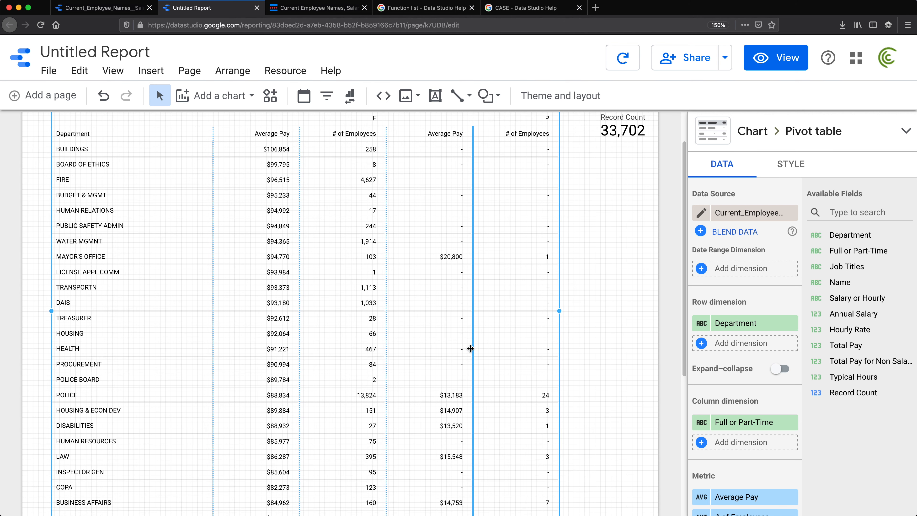
scroll(457, 384, "up", 5)
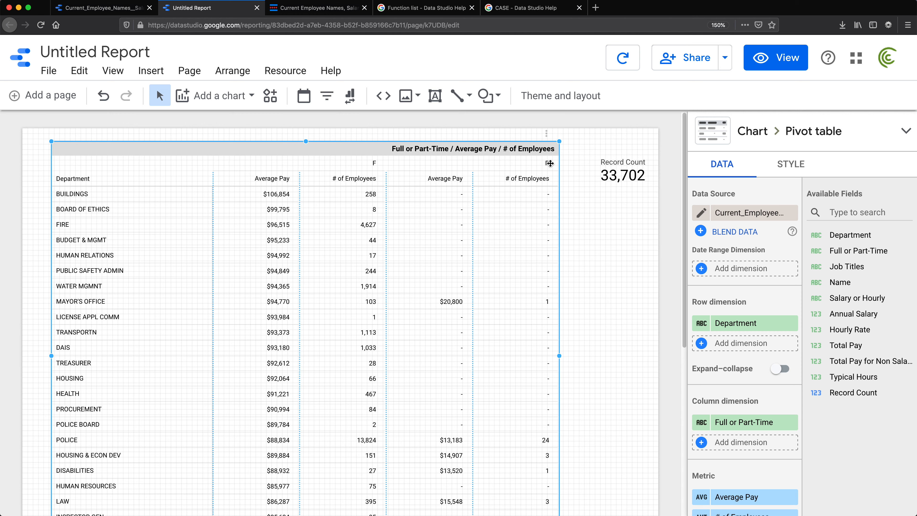
left_click(325, 11)
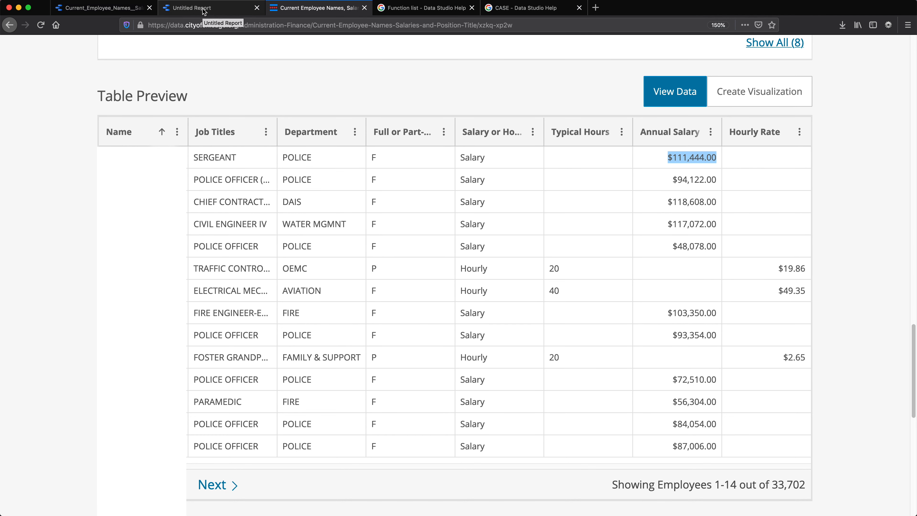
left_click(228, 11)
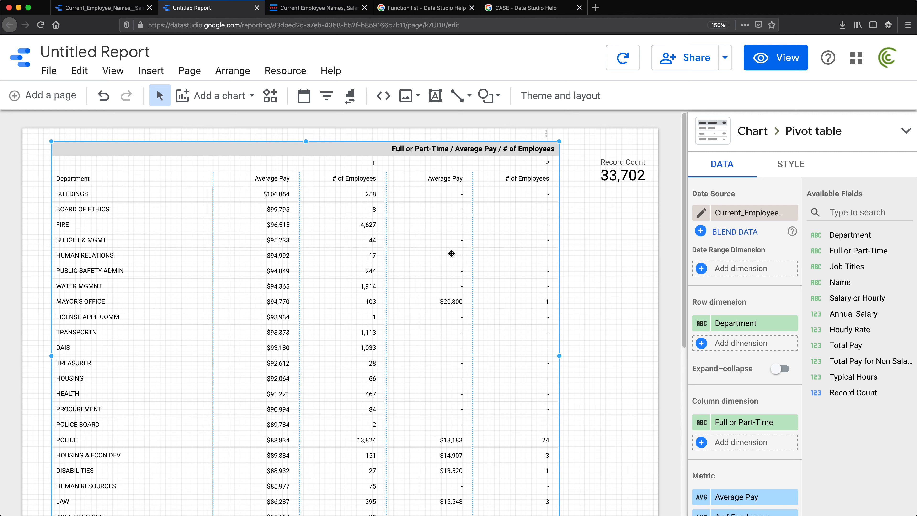
Start a new calculated field in the data source with a CASE...END formula and the condition WHEN Full or Part-Time = "F".
left_click(91, 7)
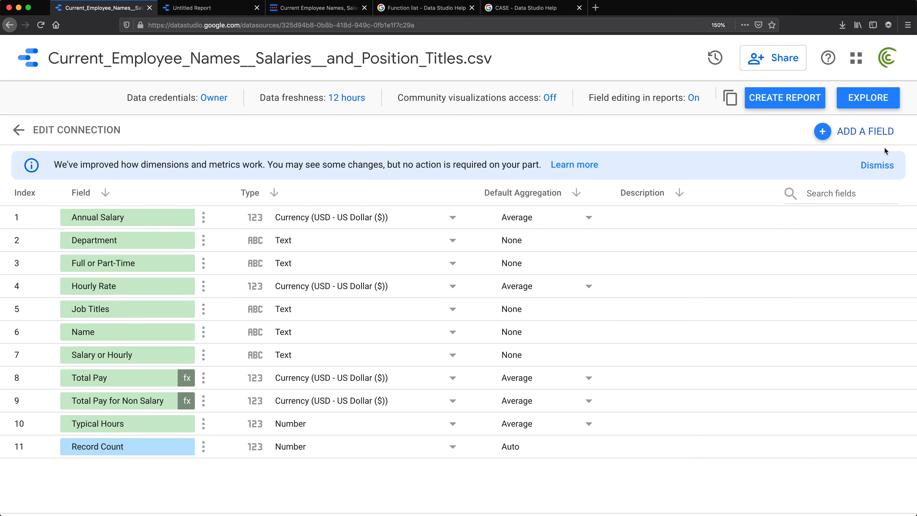
left_click(859, 134)
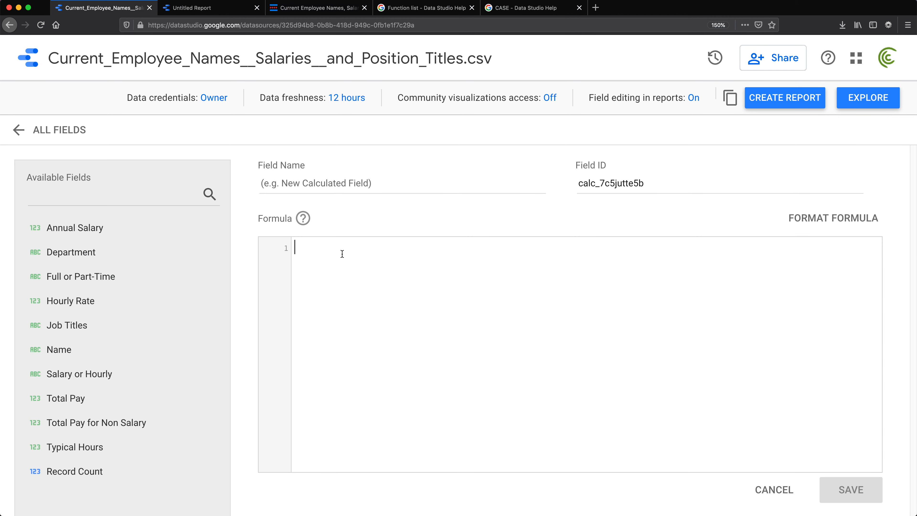
type("CASE   ")
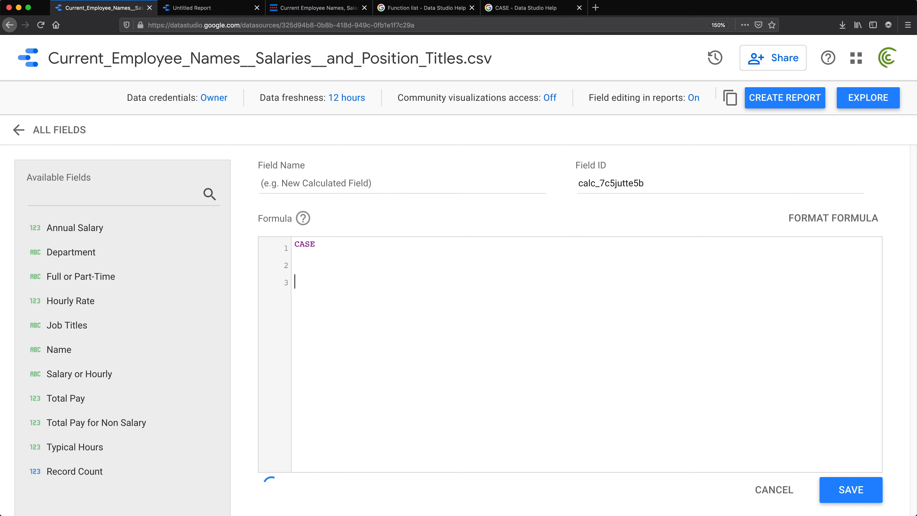
type("END")
key("Escape")
key("Up")
key("Return")
type("WHEN")
left_click_drag(67, 276, 368, 271)
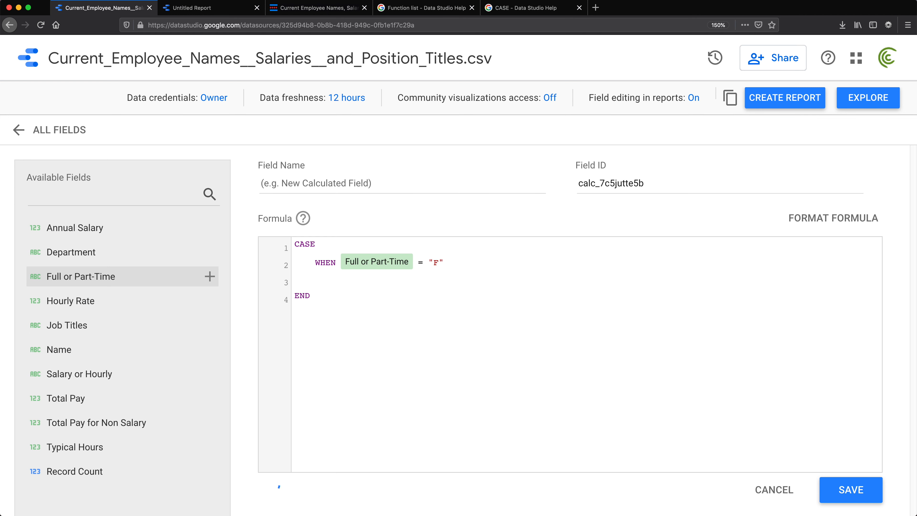
Complete the CASE formula with THEN "Full Time" and ELSE "Part Time" before END.
key("Return")
type("THEN ")
type("\"\"")
type("Full Time")
key("Right")
key("Return")
type("EL")
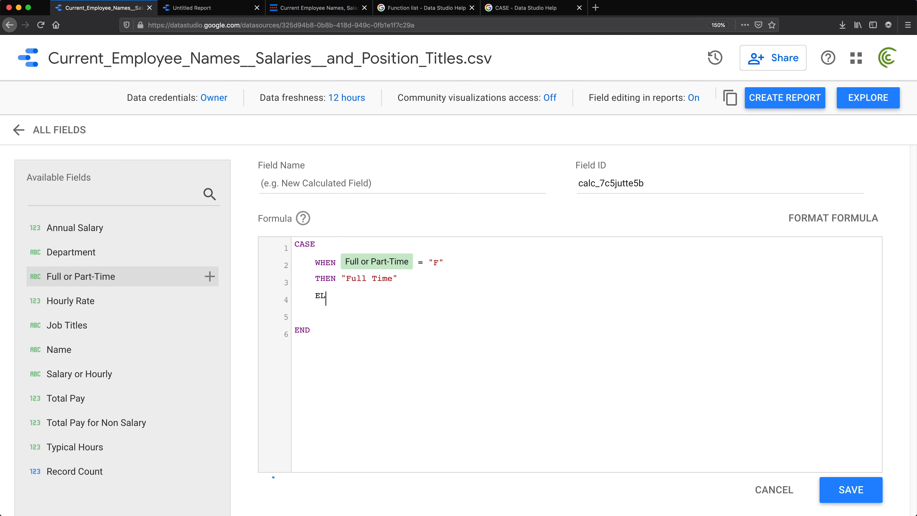
type("SE \"PArt Time")
left_click(325, 314)
key("Delete")
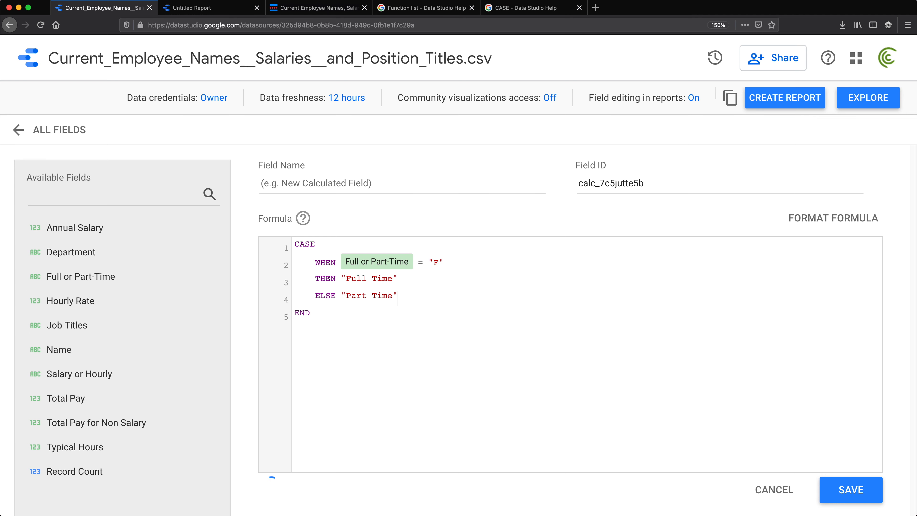
Name the calculated field Employment Type, save it, and return to the data source's field list.
left_click(332, 182)
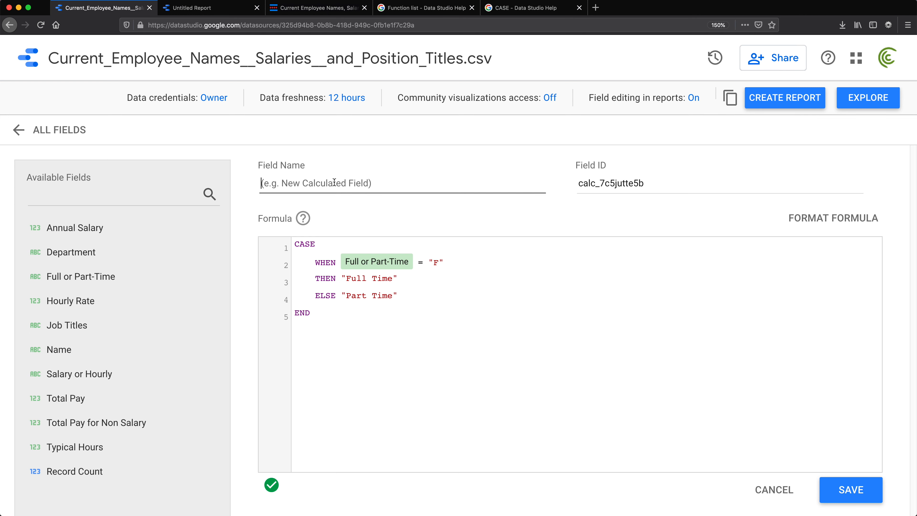
type("Emplyment")
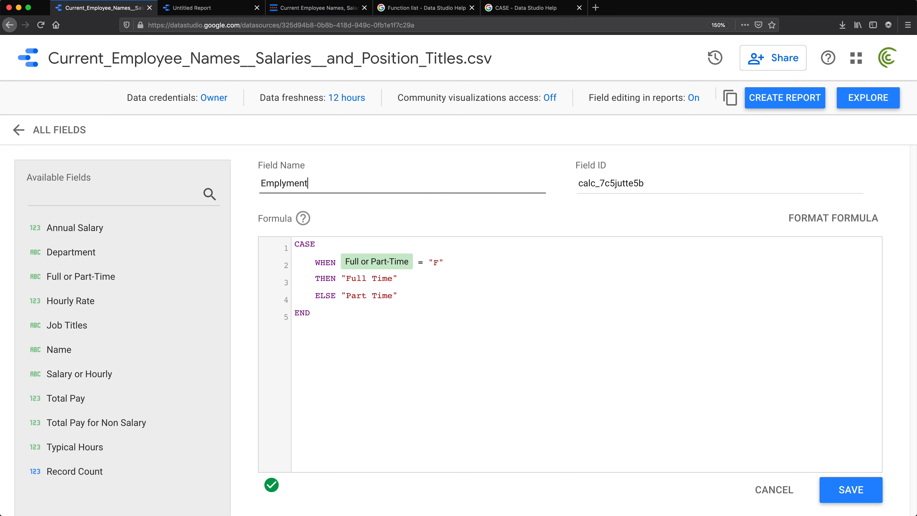
type("o")
left_click(870, 496)
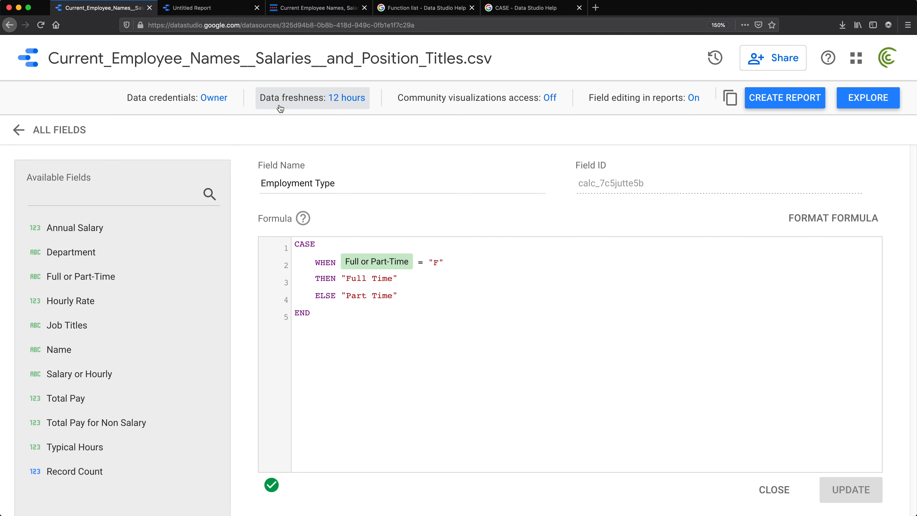
left_click(20, 132)
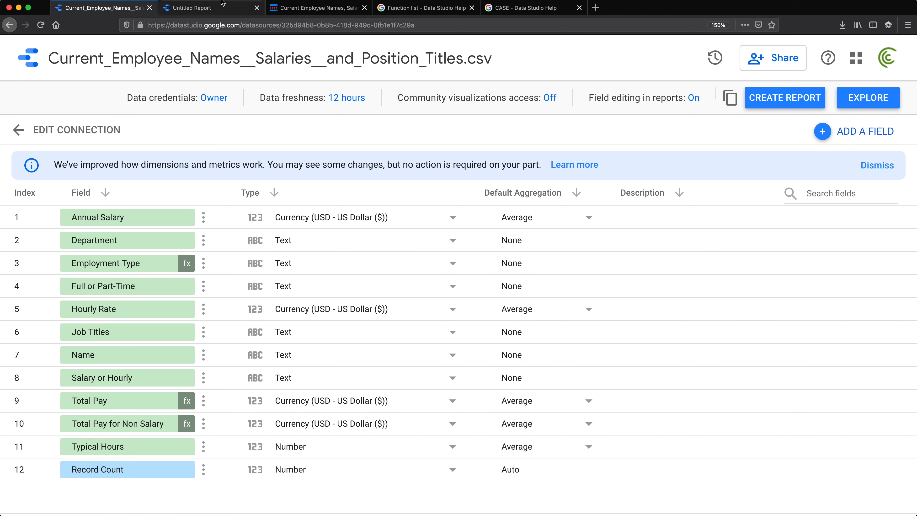
In the report, replace the pivot table's Full or Part-Time column dimension with Employment Type.
left_click(192, 7)
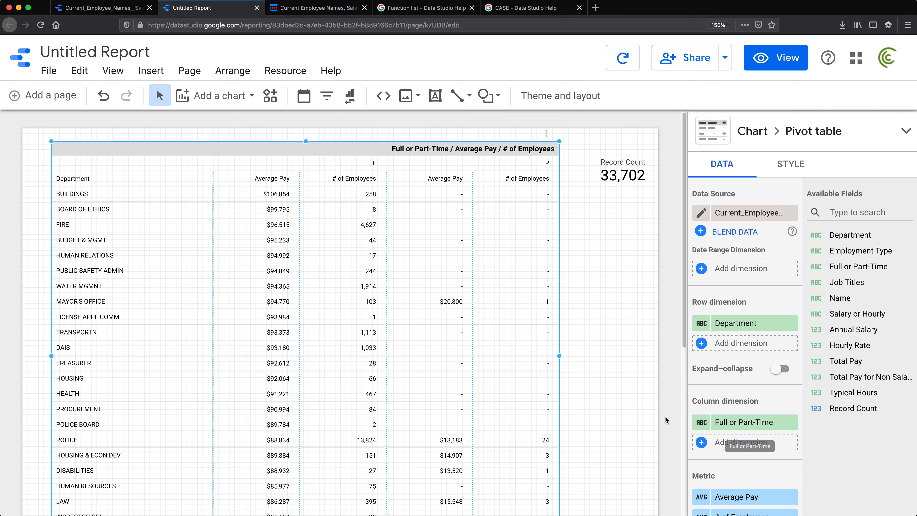
left_click(790, 423)
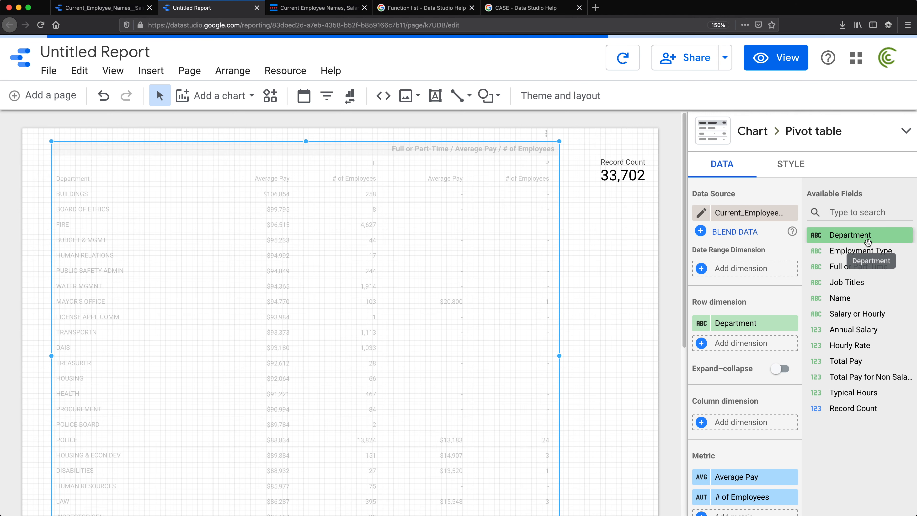
left_click_drag(866, 252, 759, 429)
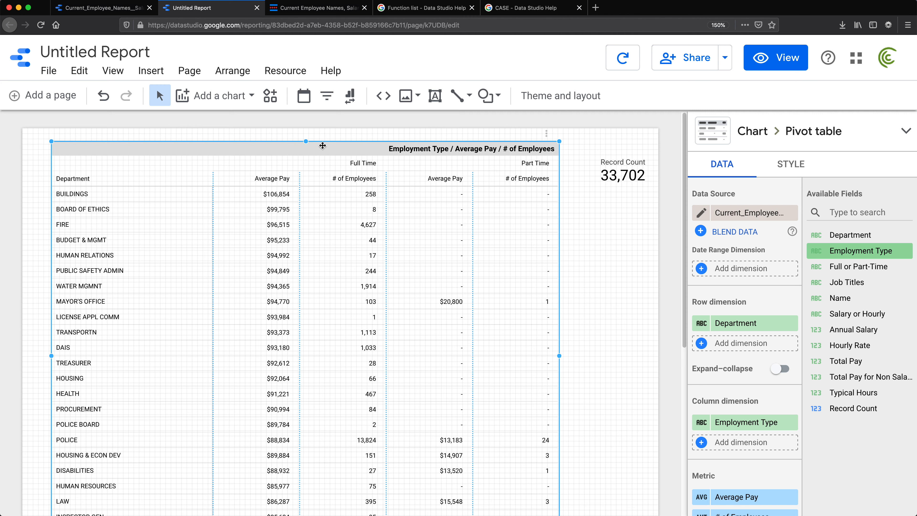
Move the pivot table down to free space above it and remove its Employment Type column dimension.
left_click_drag(322, 145, 316, 178)
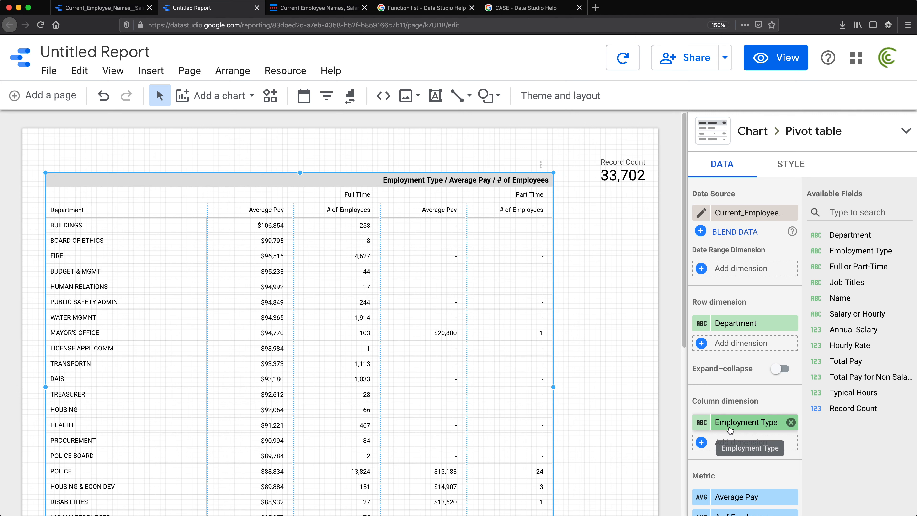
left_click(791, 422)
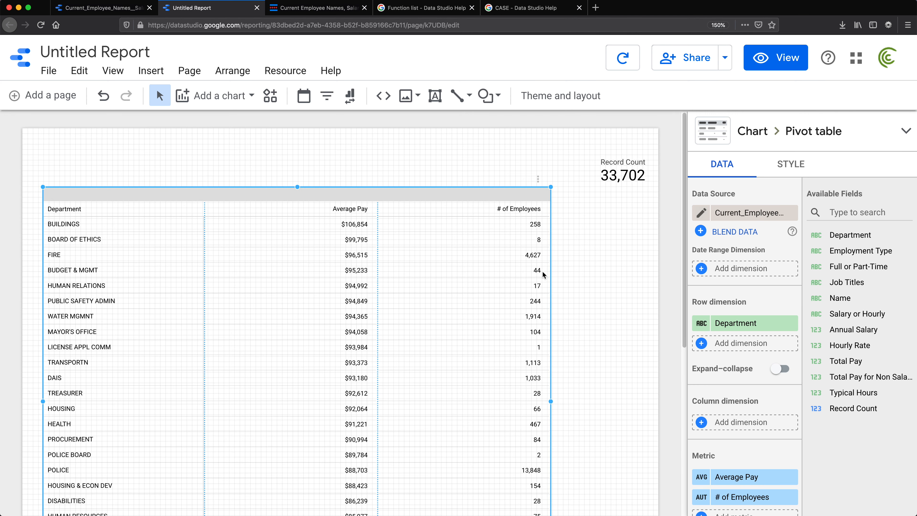
Insert a filter control above the pivot table and set its dimension to Employment Type.
left_click(322, 136)
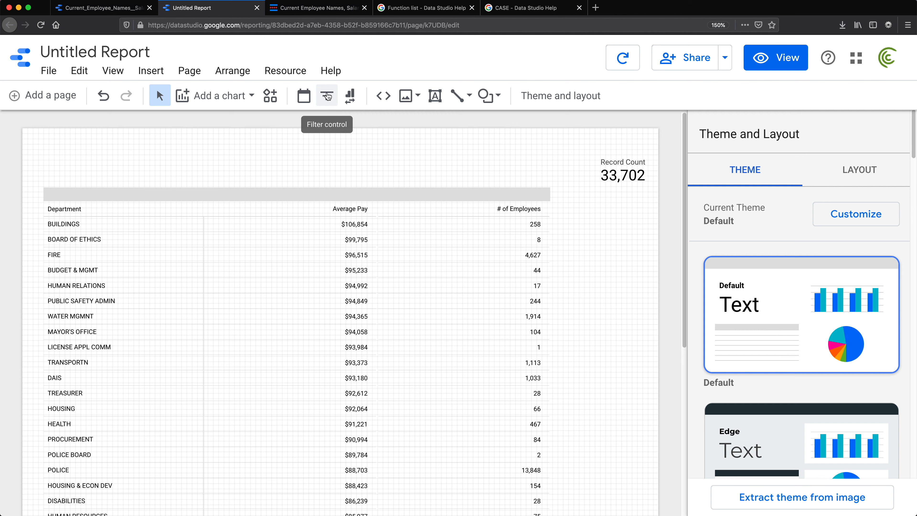
left_click(327, 101)
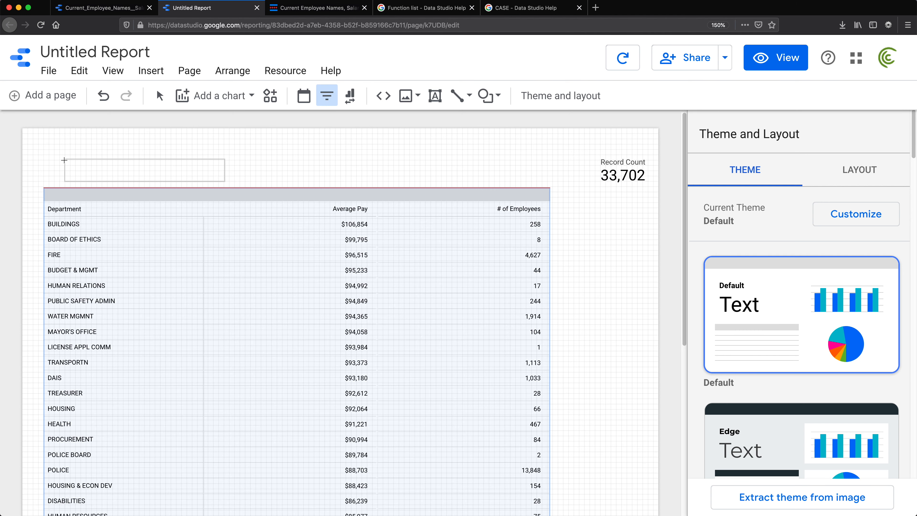
left_click(43, 153)
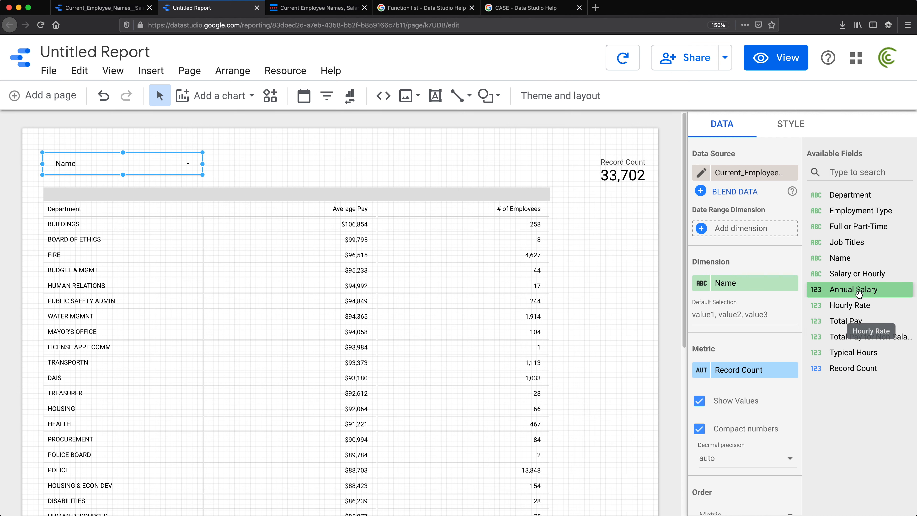
left_click_drag(863, 214, 755, 282)
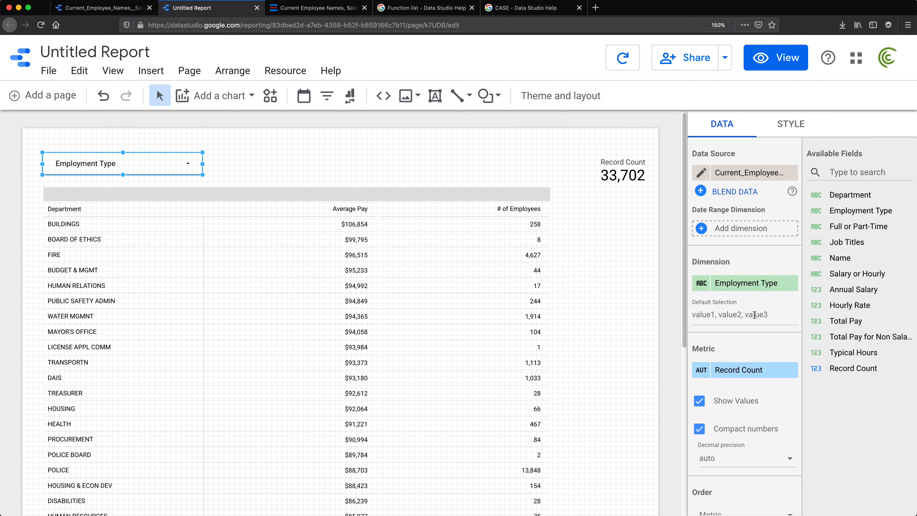
left_click(202, 180)
left_click(187, 165)
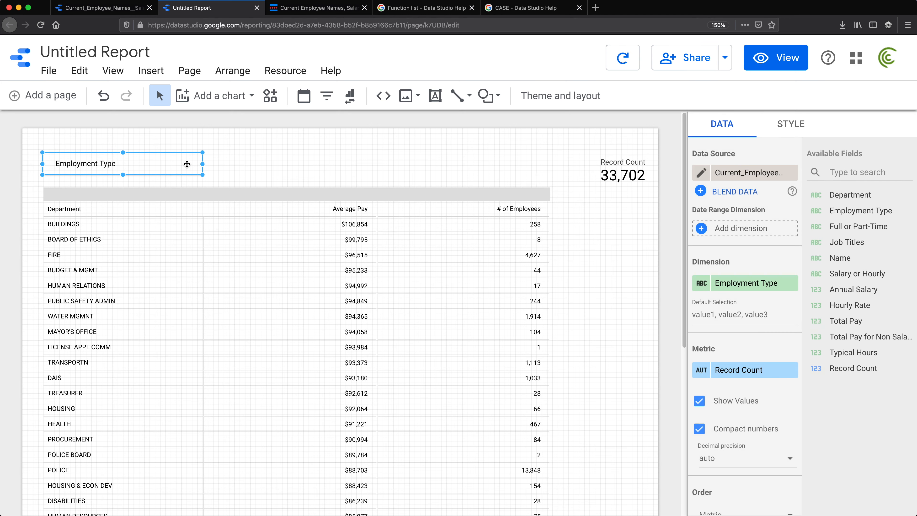
left_click(300, 173)
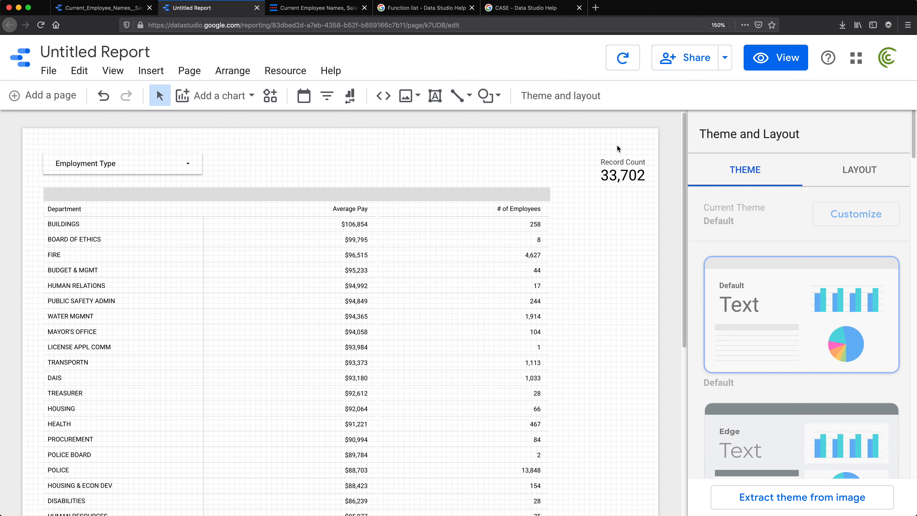
Preview the report and test the Employment Type filter with Full Time only, Part Time only, and both types selected.
left_click(779, 62)
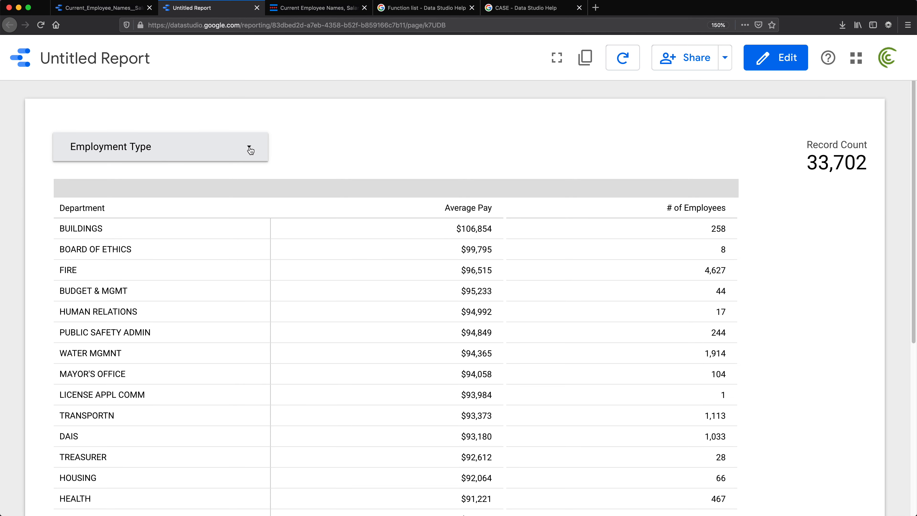
left_click(249, 148)
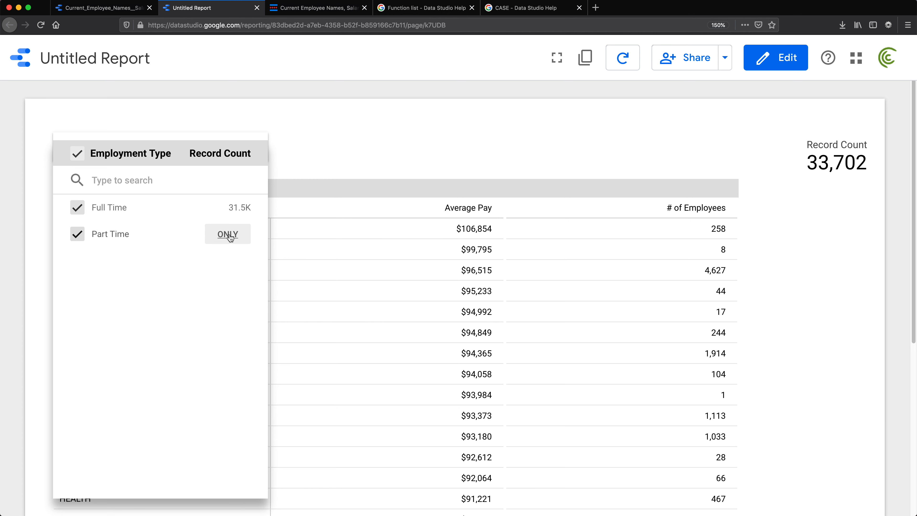
left_click(78, 234)
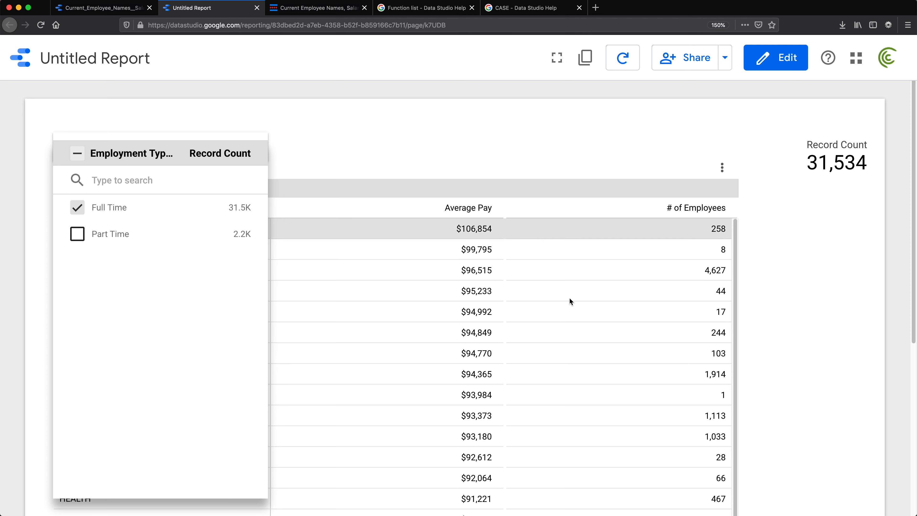
left_click(82, 230)
left_click(77, 208)
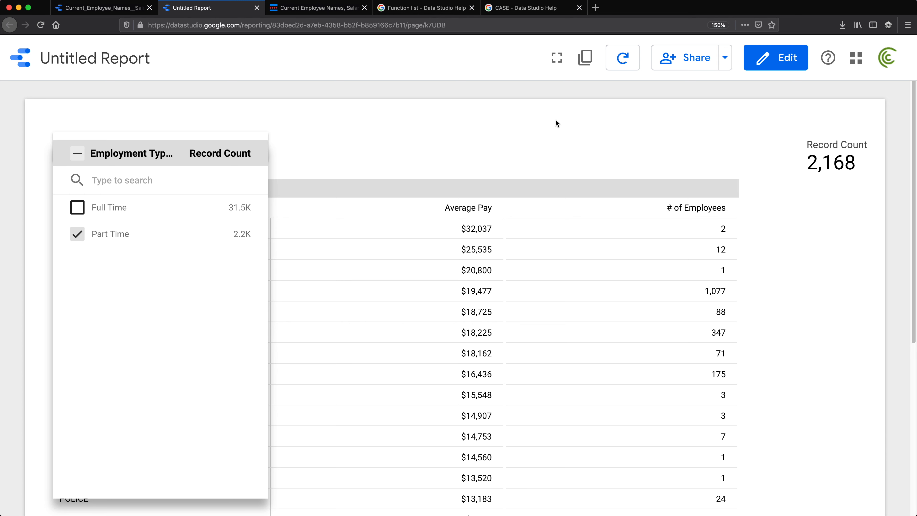
left_click(574, 129)
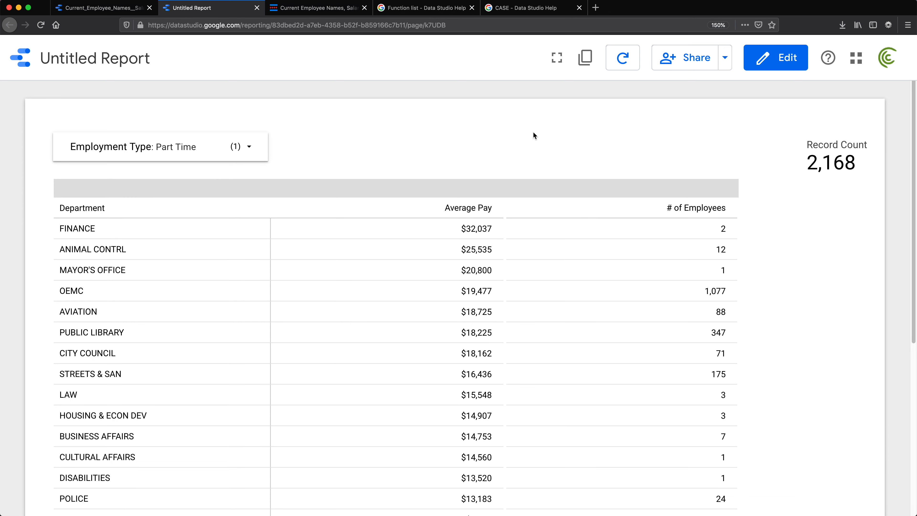
left_click(249, 147)
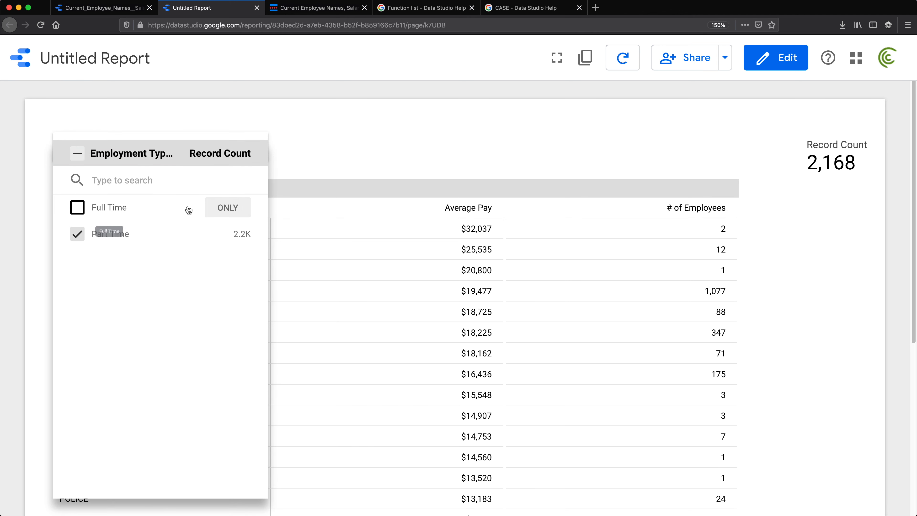
left_click(77, 207)
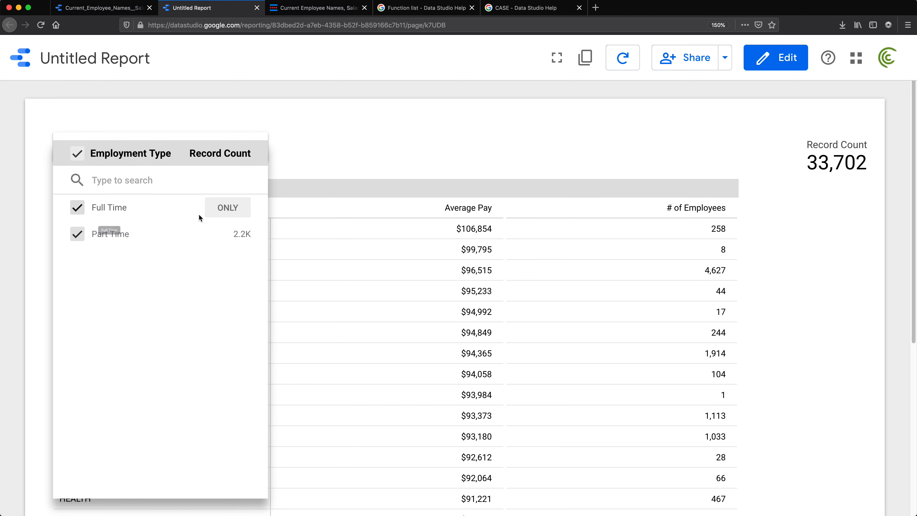
left_click(414, 126)
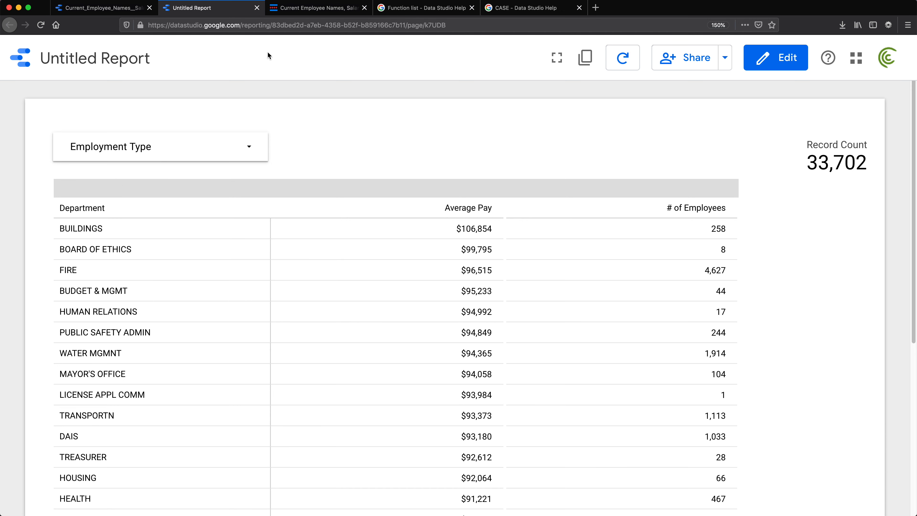
Return the report to edit mode and move the Record Count scorecard above the pivot table, nearer the Employment Type filter control.
left_click(93, 10)
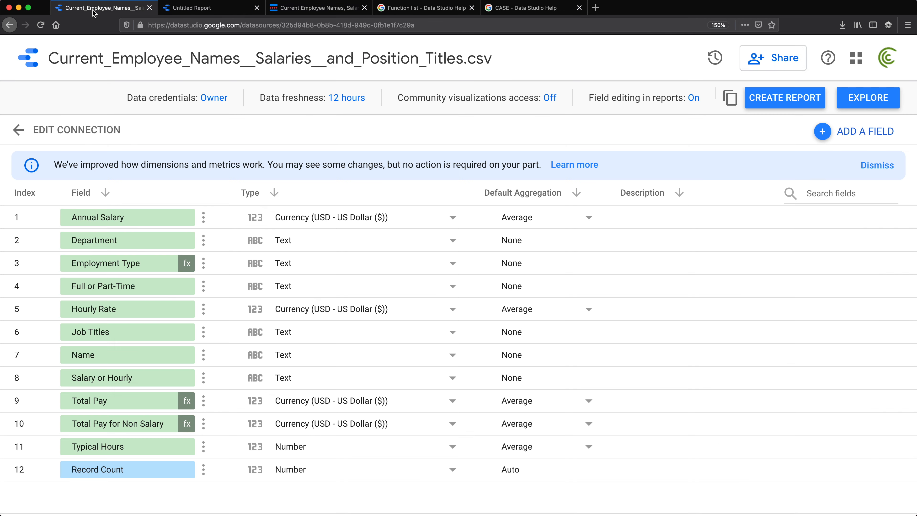
left_click(190, 8)
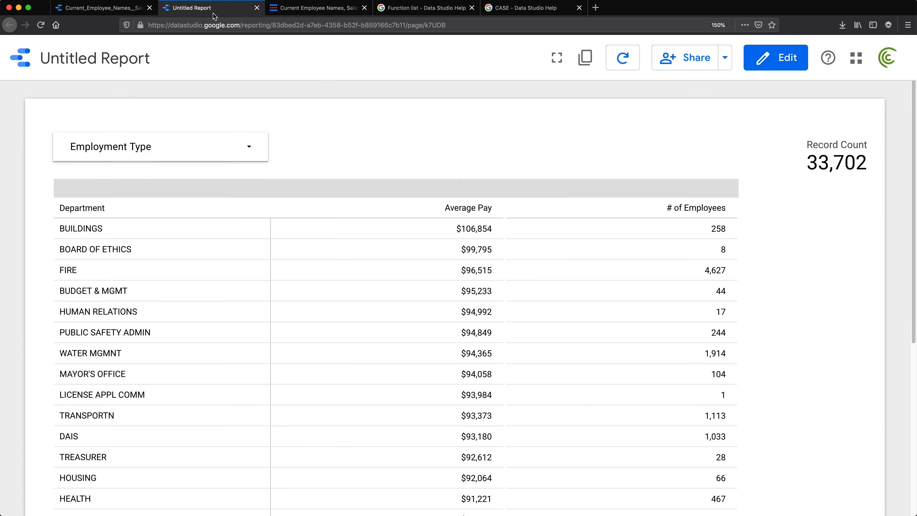
left_click(781, 65)
left_click(273, 240)
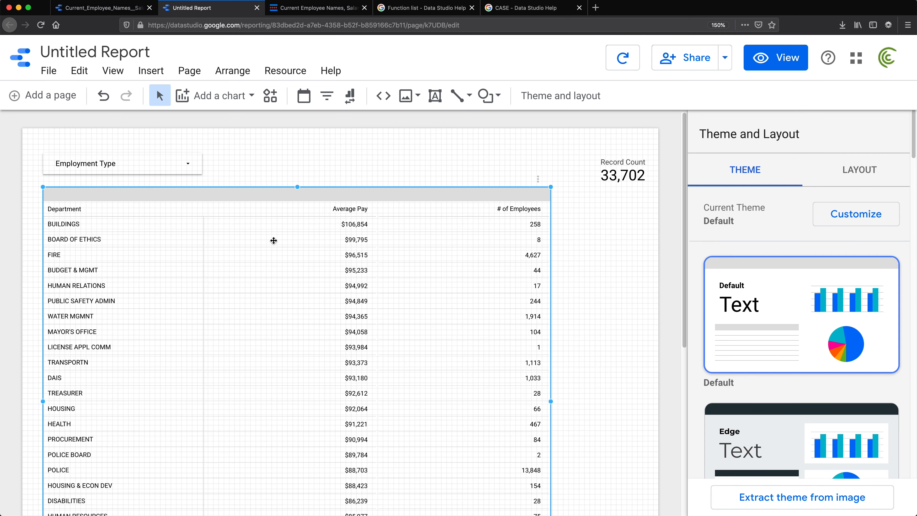
left_click(162, 164)
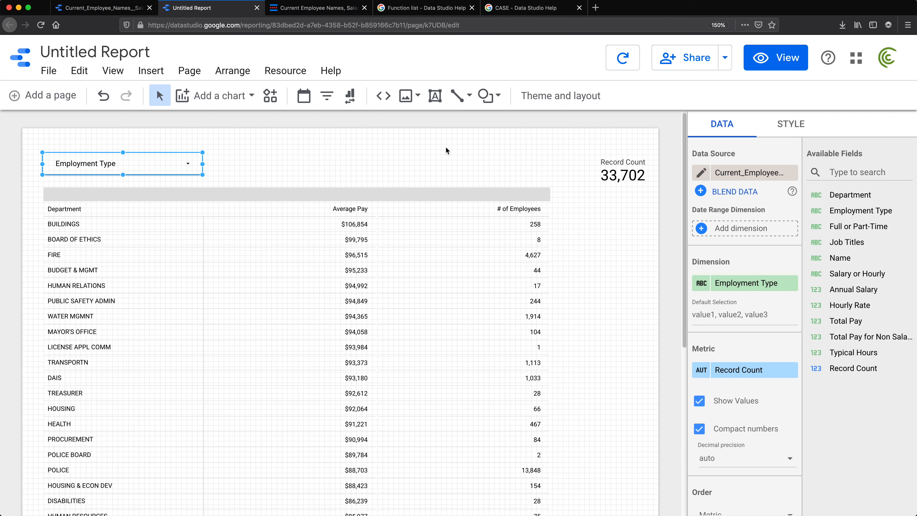
left_click(552, 148)
left_click_drag(631, 165, 342, 161)
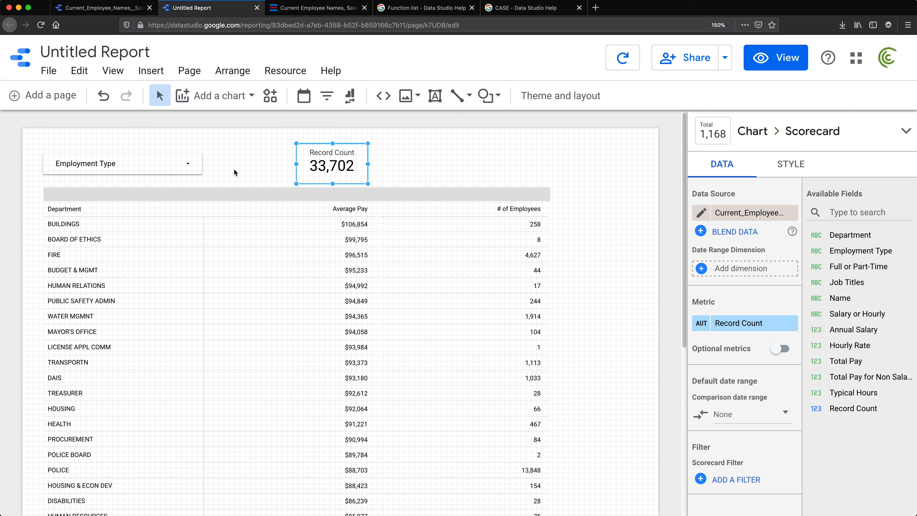
left_click(235, 176)
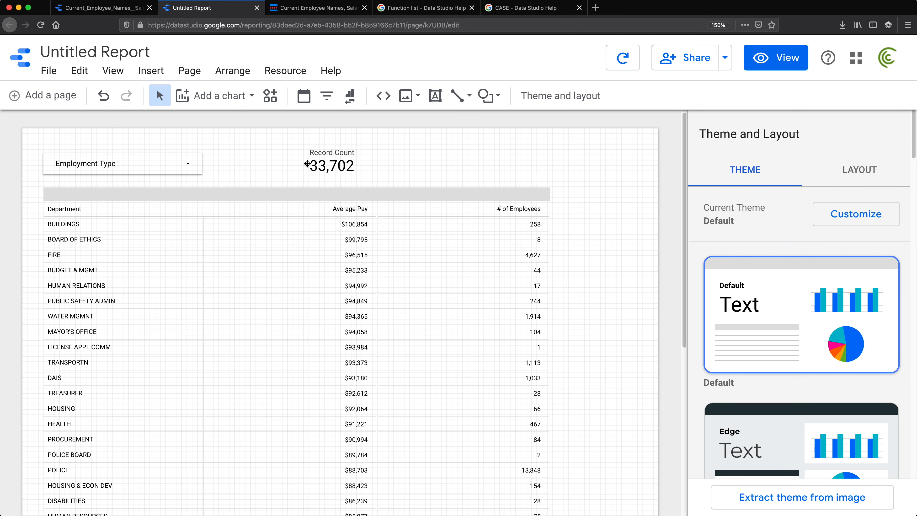
double_click(642, 160)
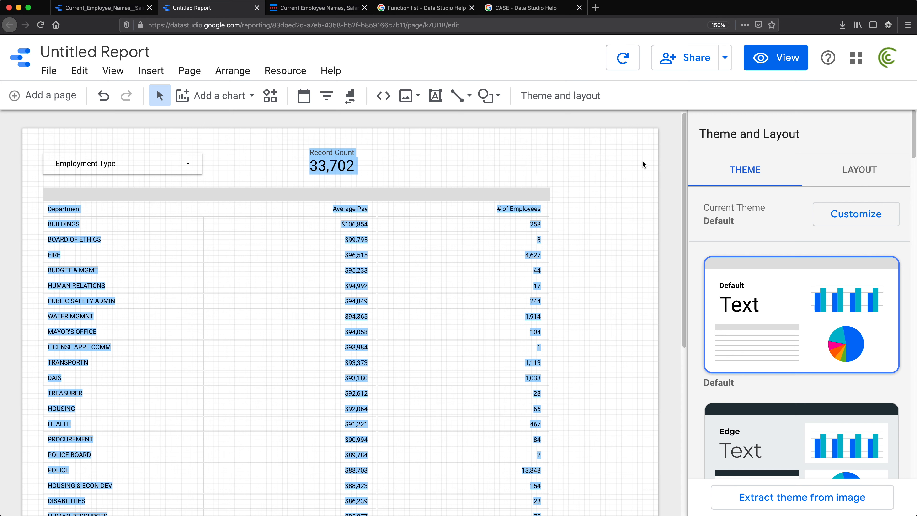
left_click(630, 165)
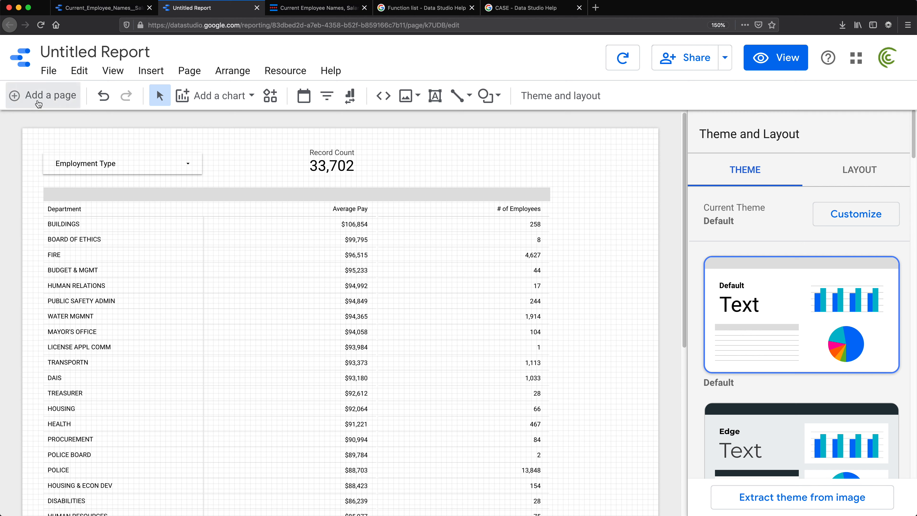
Add a second page to the report.
left_click(38, 103)
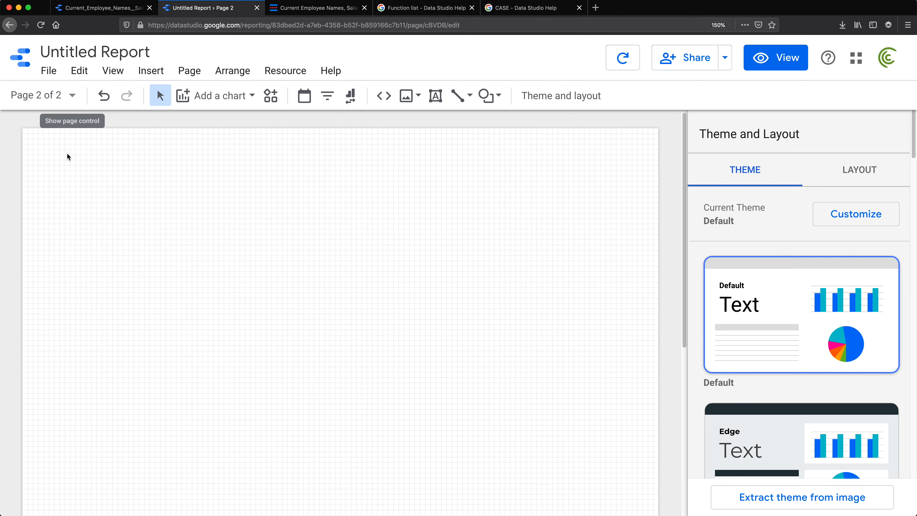
scroll(226, 173, "down", 7)
scroll(226, 174, "up", 6)
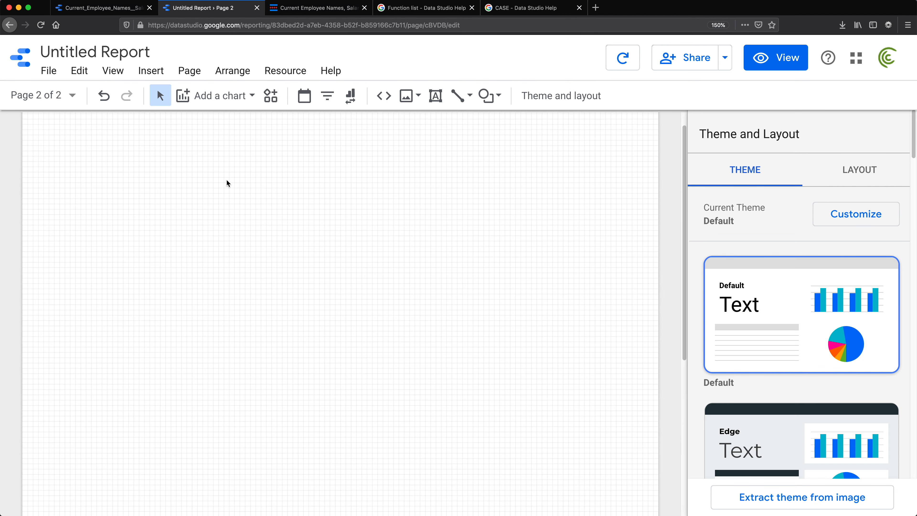
scroll(165, 134, "up", 1)
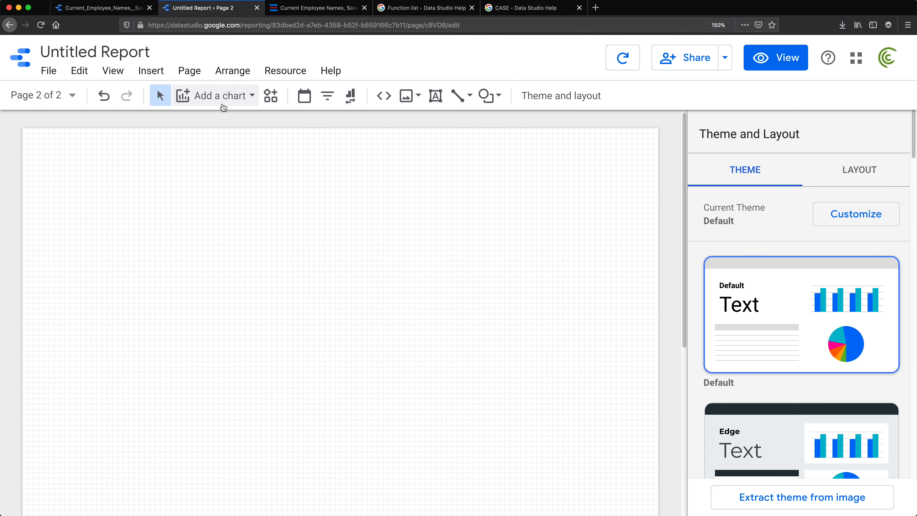
Insert a plain pivot table on the new page and enlarge it to cover roughly half the page width.
left_click(247, 98)
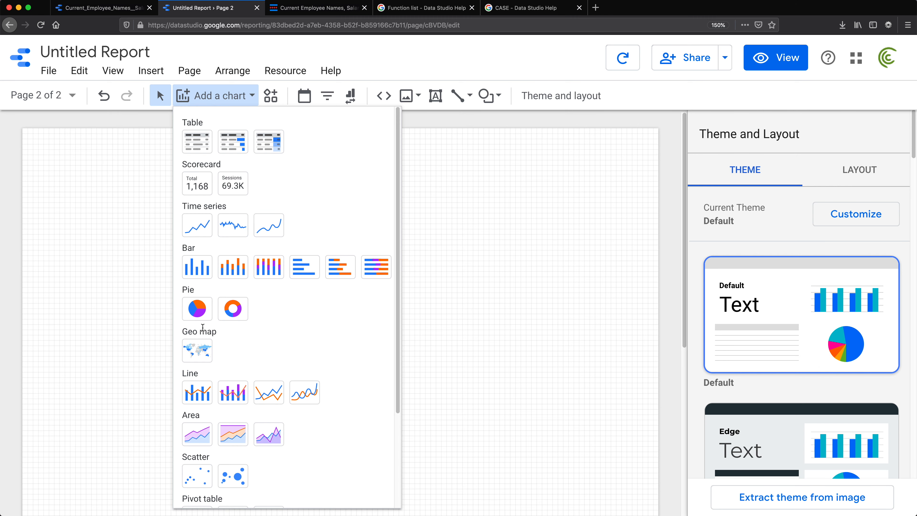
scroll(208, 326, "down", 3)
scroll(236, 258, "up", 3)
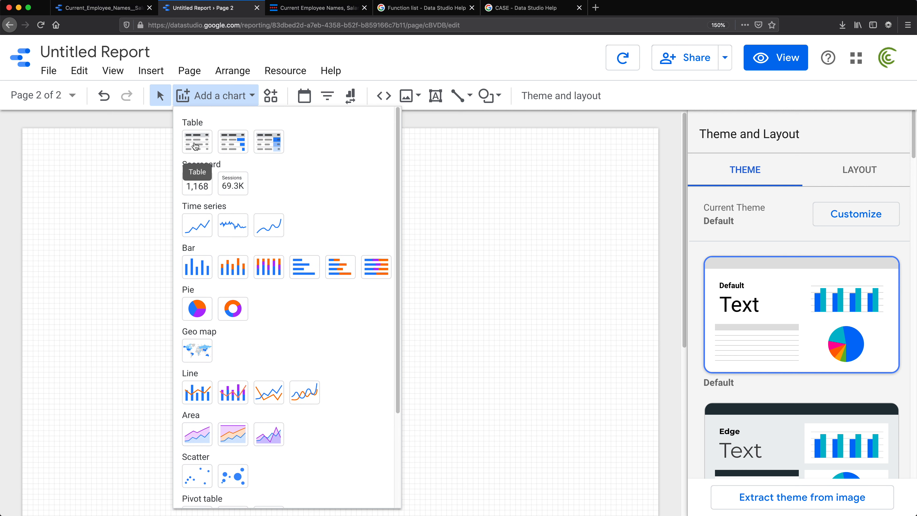
scroll(219, 219, "down", 3)
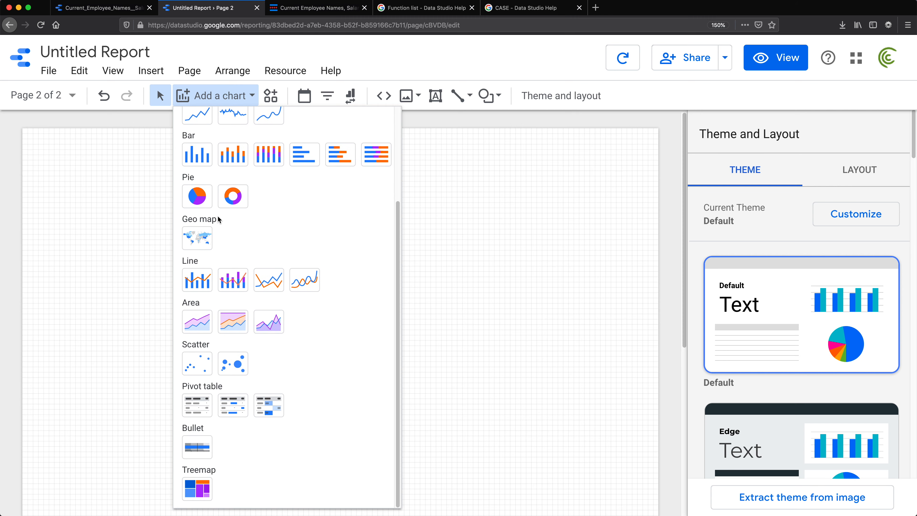
left_click(201, 402)
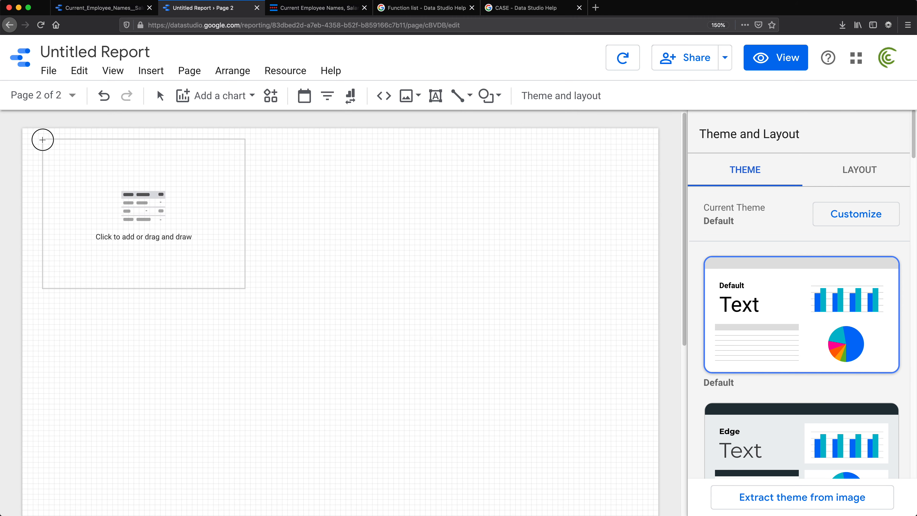
left_click(42, 140)
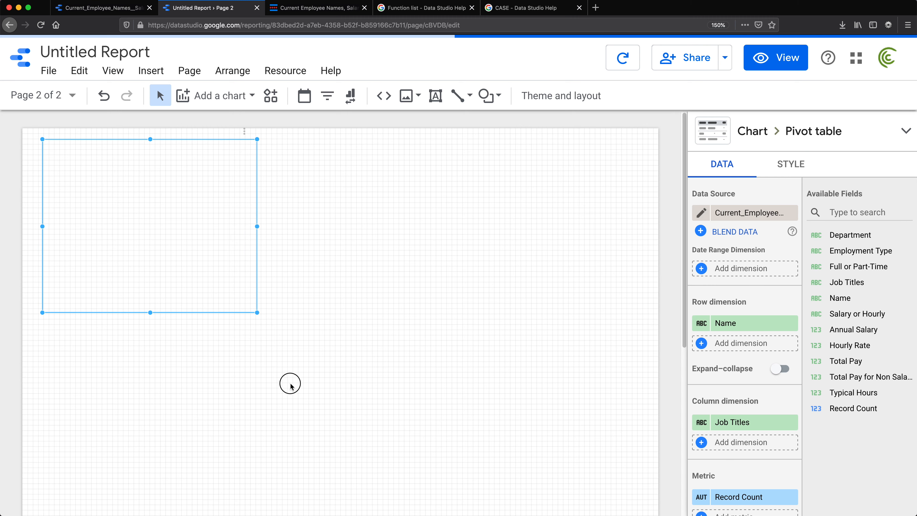
left_click_drag(290, 385, 366, 481)
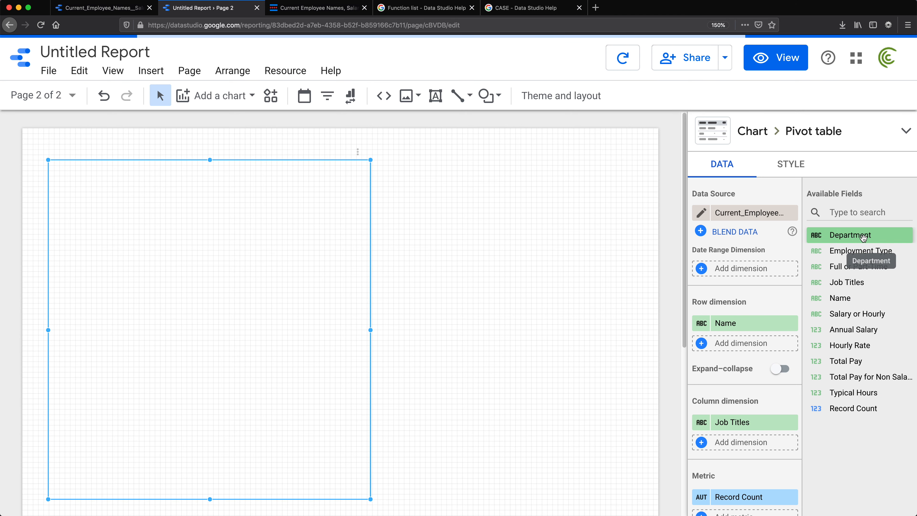
Set the pivot table's row dimensions to Department and Job Titles, removing the Name row dimension and the Job Titles column dimension.
left_click_drag(863, 237, 756, 327)
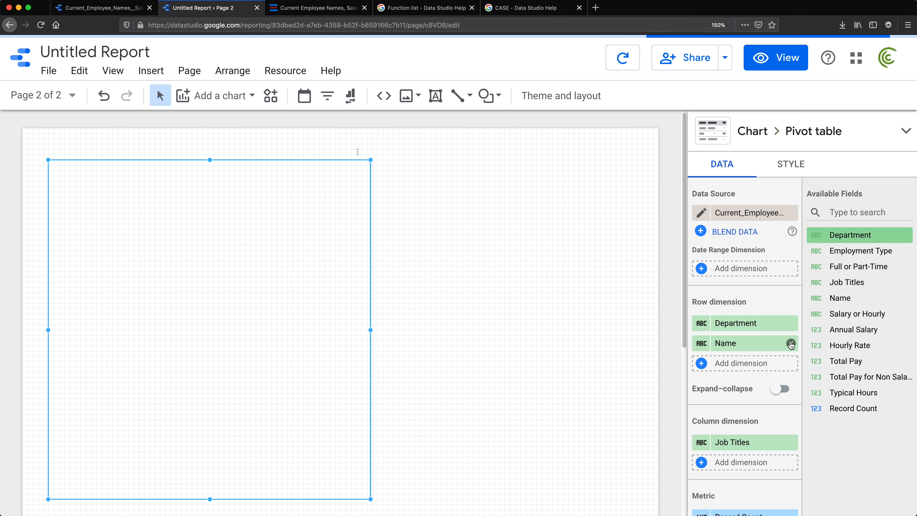
left_click(791, 344)
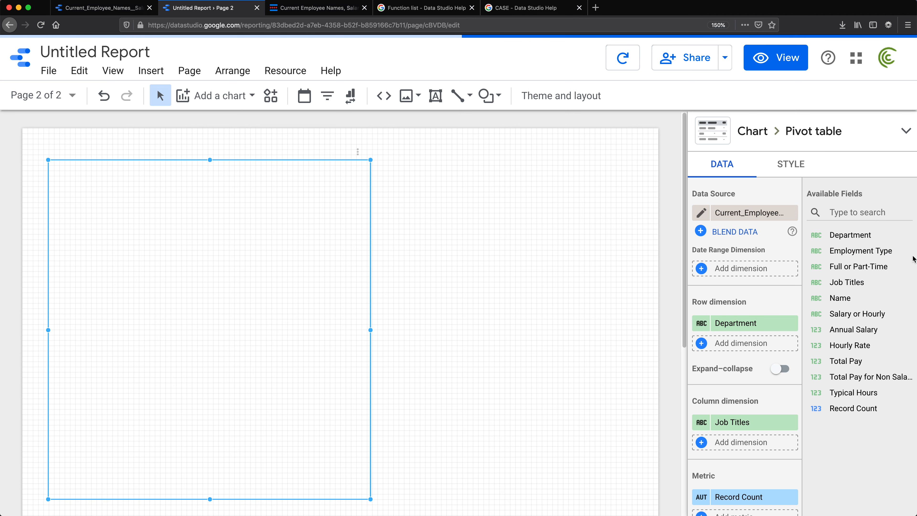
left_click_drag(873, 283, 789, 340)
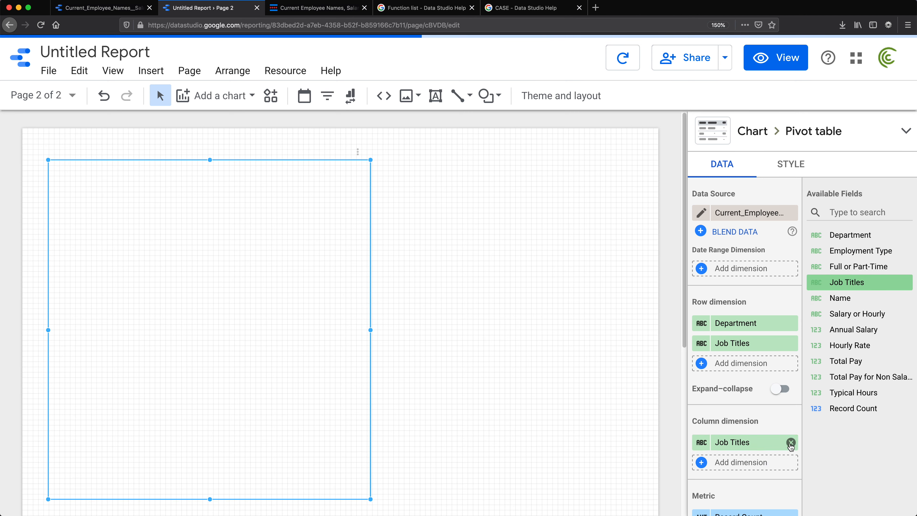
left_click(791, 443)
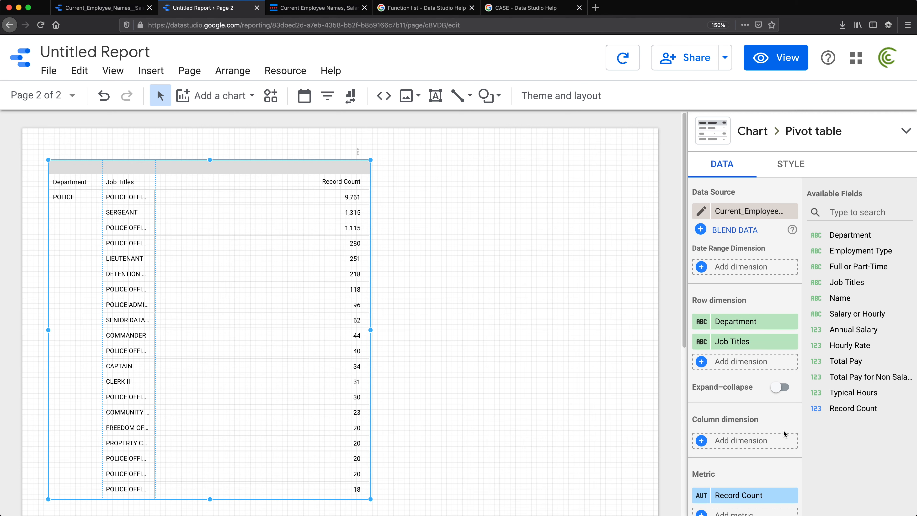
Widen the pivot table's Job Titles column to fit longer titles and add Total Pay as a metric after Record Count.
scroll(784, 433, "down", 2)
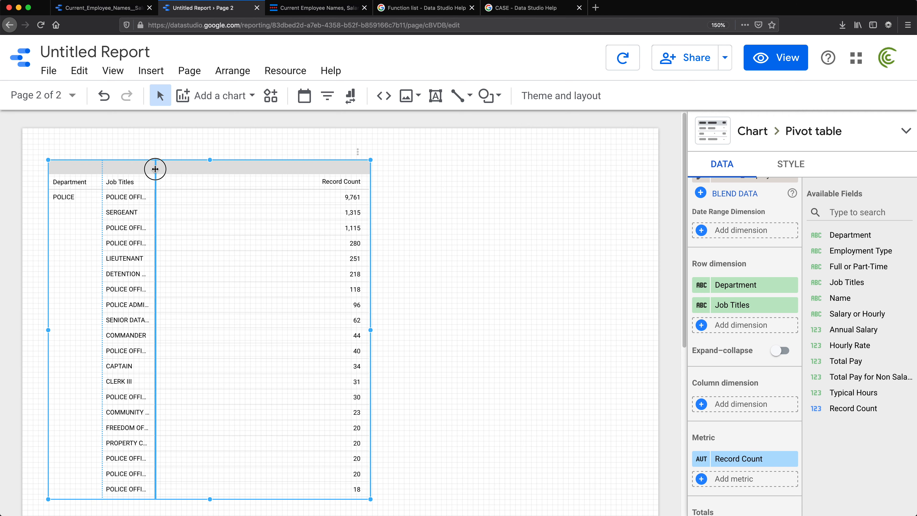
left_click_drag(156, 169, 219, 169)
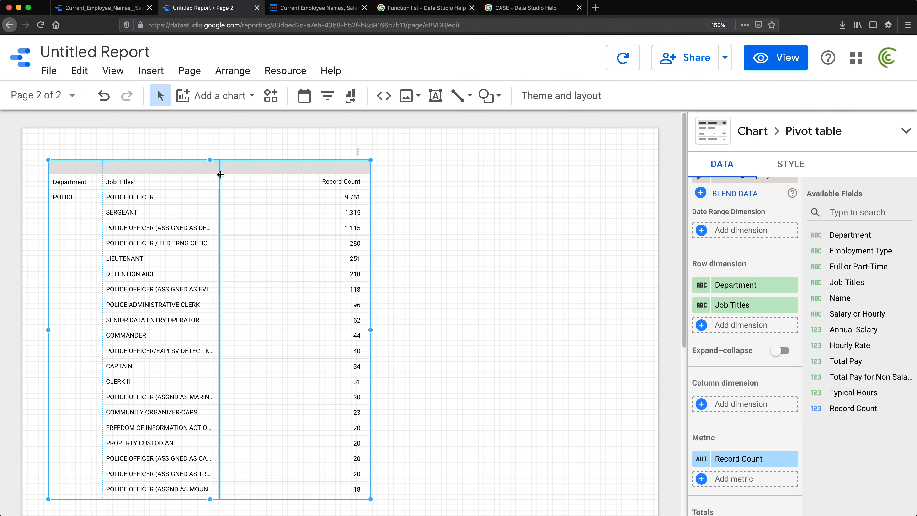
left_click_drag(219, 171, 249, 169)
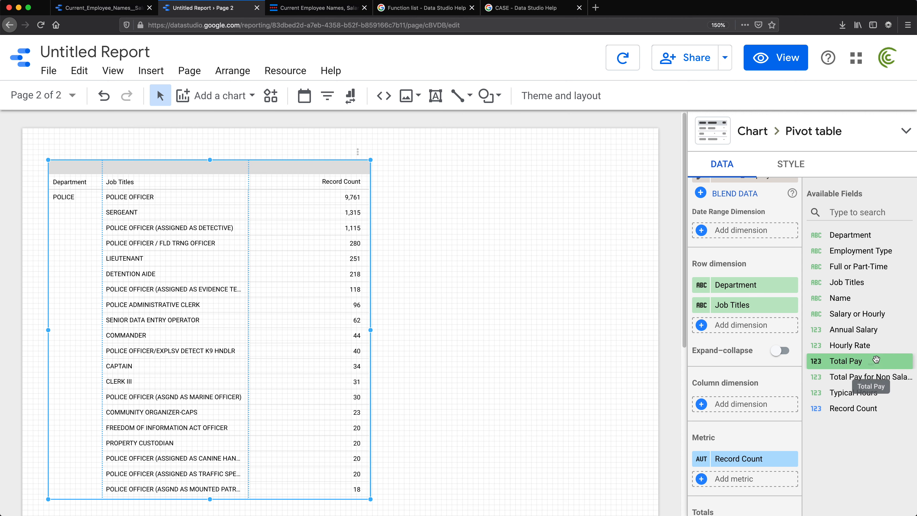
left_click_drag(857, 364, 767, 364)
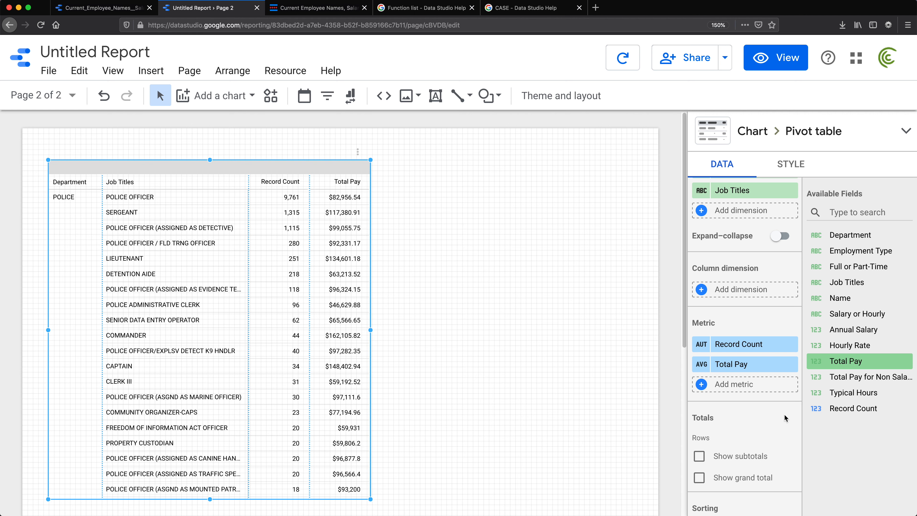
Sort the pivot table's first row dimension by Total Pay in descending order.
scroll(766, 390, "down", 8)
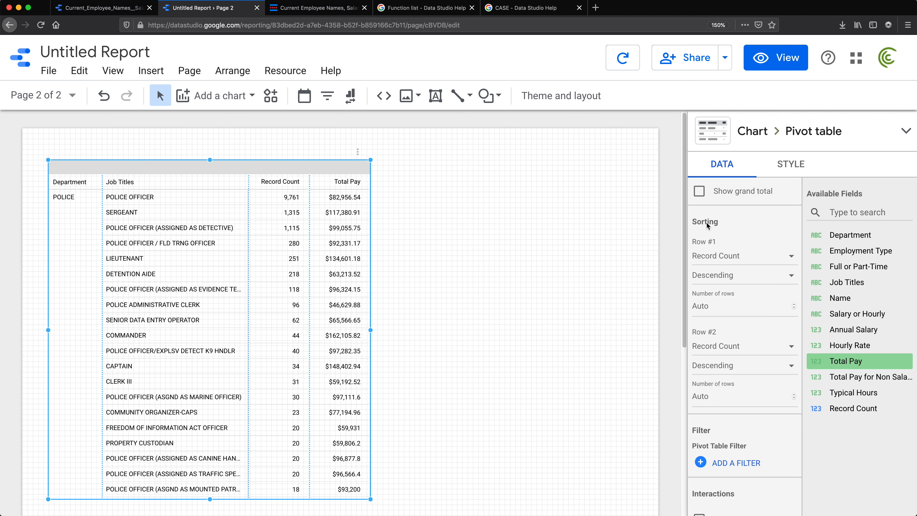
left_click(791, 254)
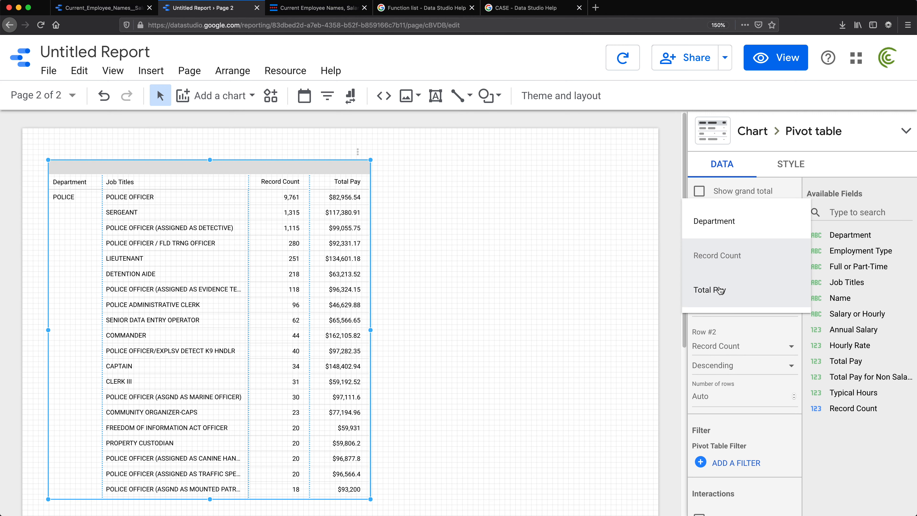
left_click(722, 290)
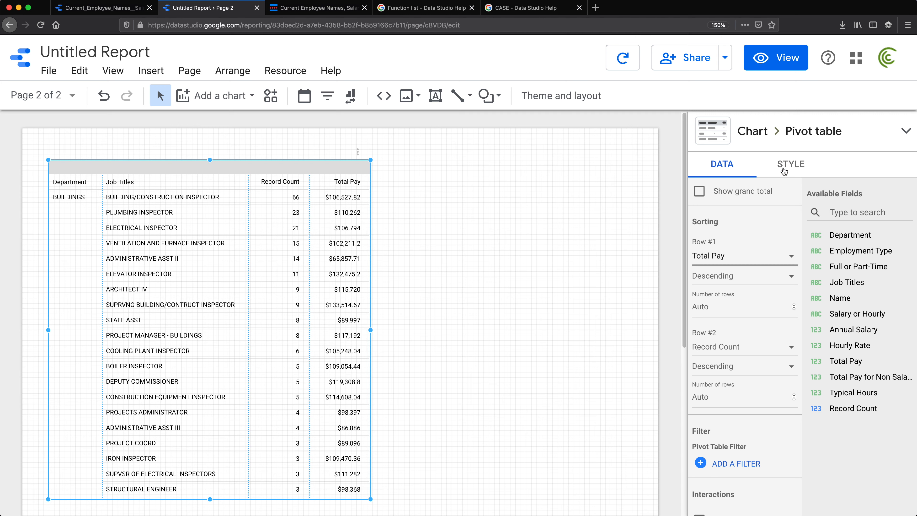
Set the decimal precision of the pivot table's second metric, Total Pay, to 0.
left_click(796, 162)
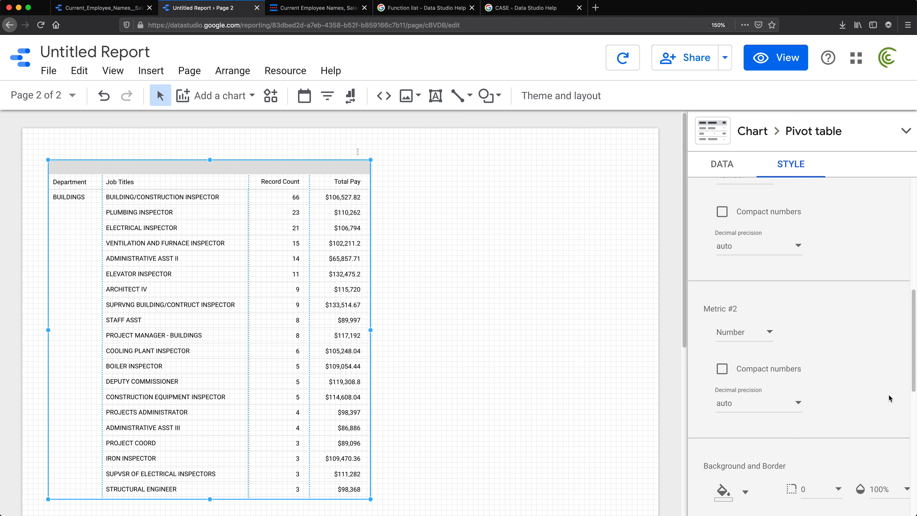
left_click(797, 405)
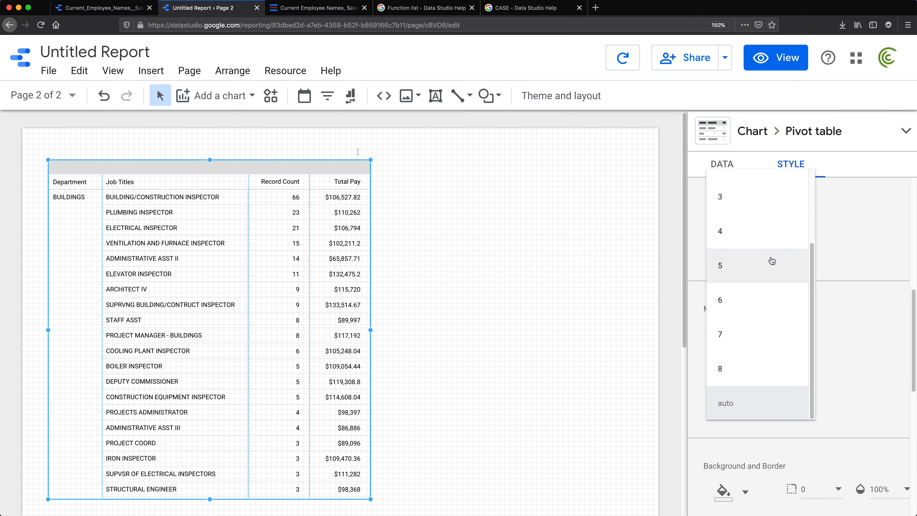
scroll(771, 262, "up", 3)
left_click(749, 191)
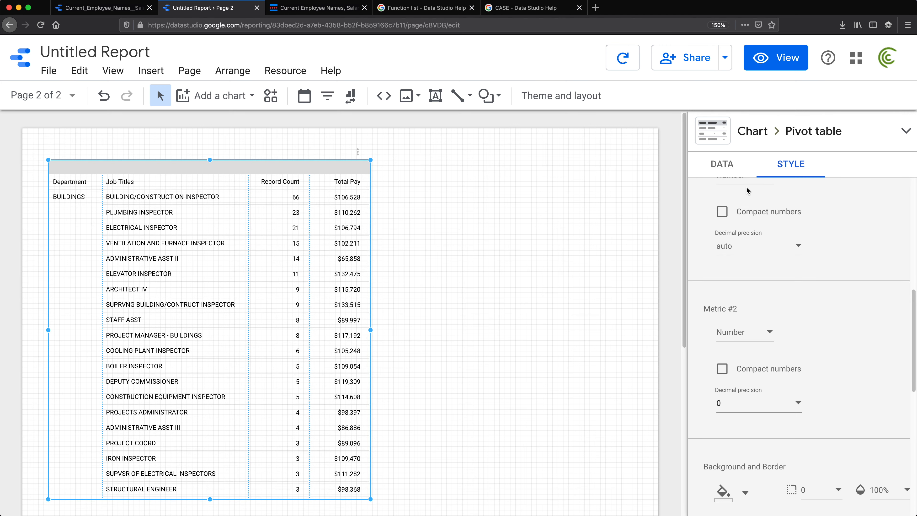
Set the pivot table's label font size to 16px.
scroll(877, 299, "down", 4)
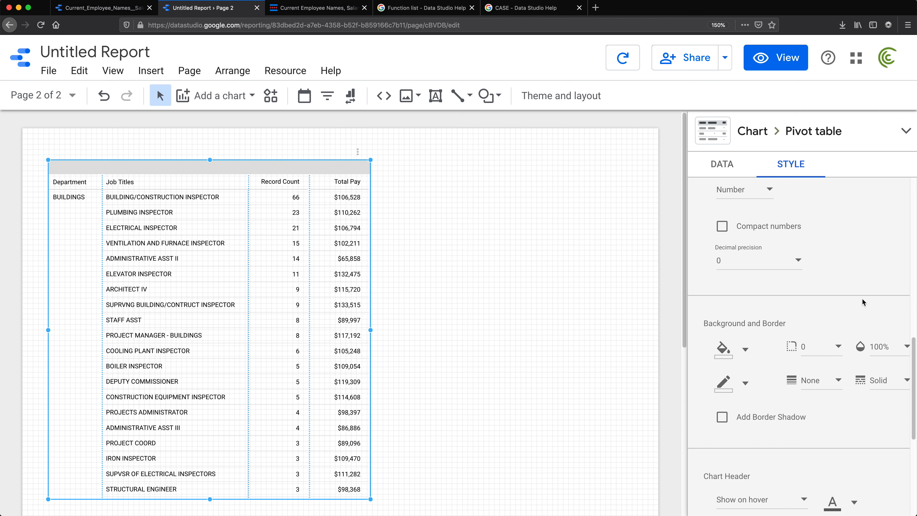
scroll(863, 302, "down", 6)
scroll(864, 309, "up", 15)
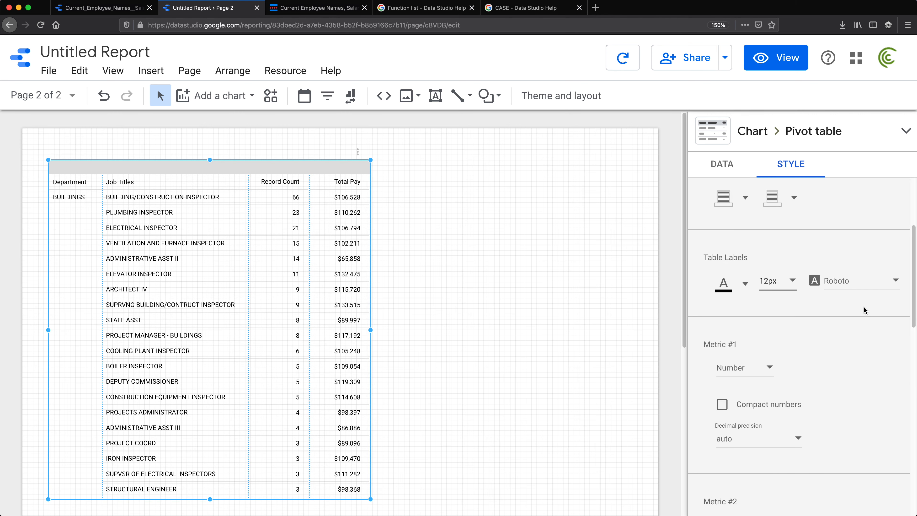
scroll(864, 310, "up", 4)
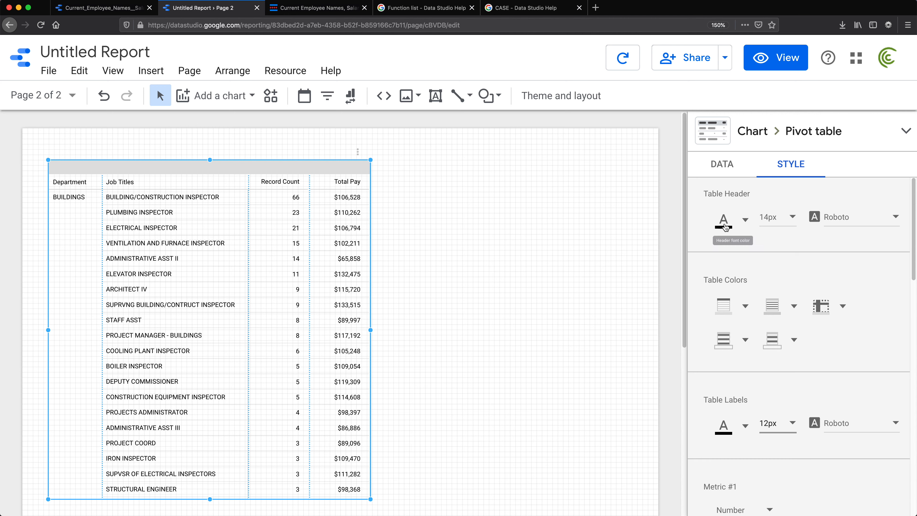
scroll(733, 246, "down", 1)
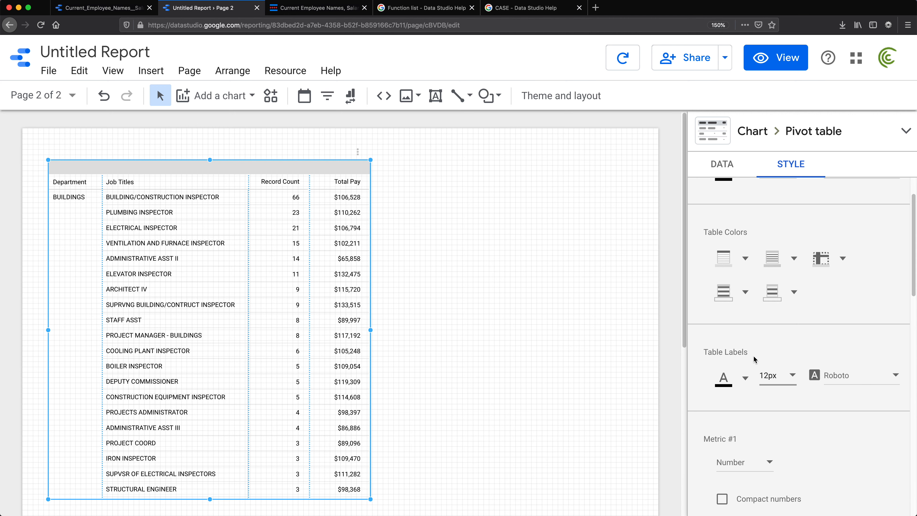
scroll(754, 356, "down", 1)
left_click(794, 340)
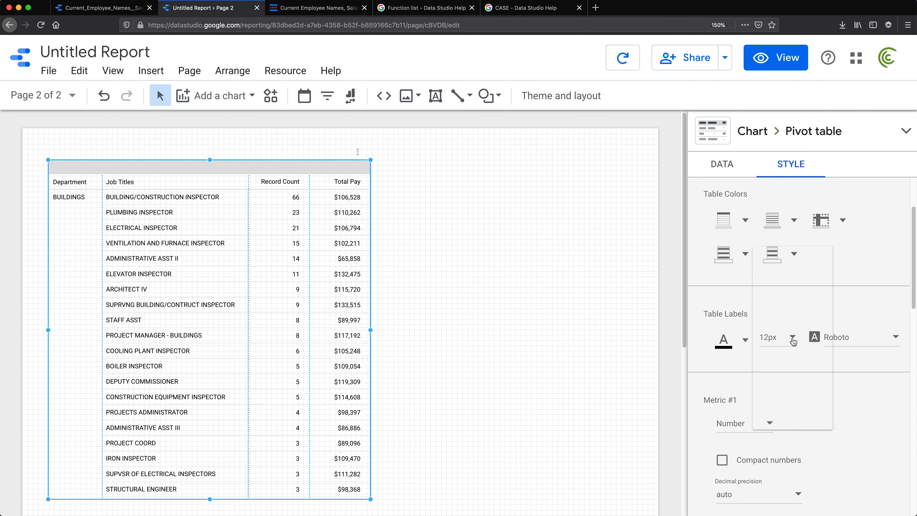
left_click(782, 406)
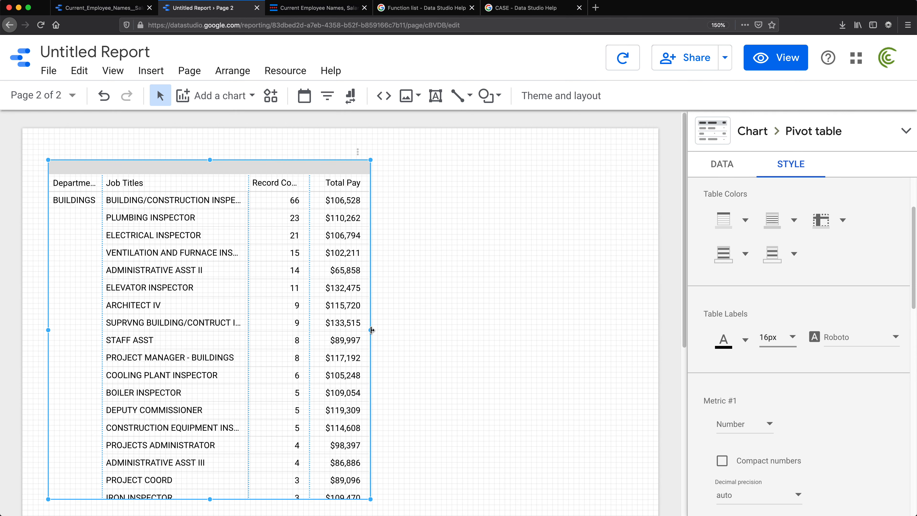
Enlarge the pivot table slightly in width and extend it farther down the page to fit the larger text.
left_click_drag(370, 330, 403, 328)
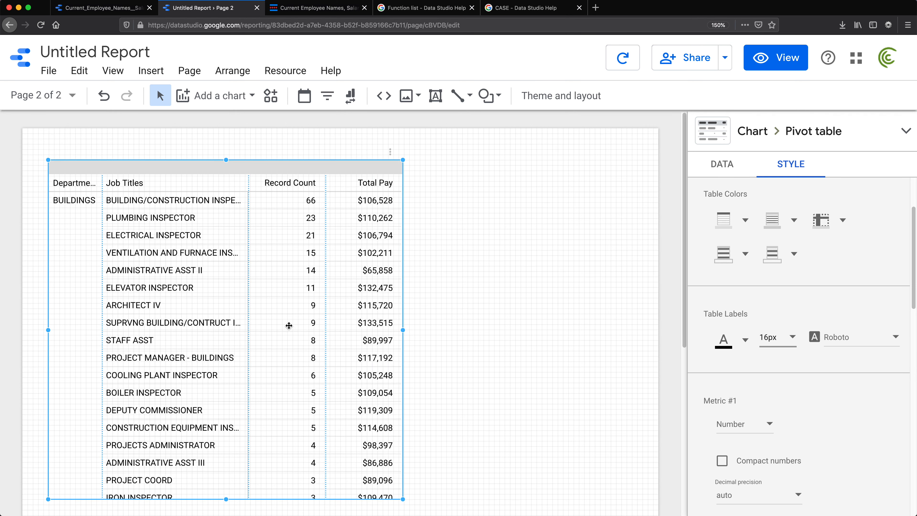
scroll(244, 329, "down", 5)
left_click_drag(227, 320, 226, 416)
scroll(206, 309, "up", 1)
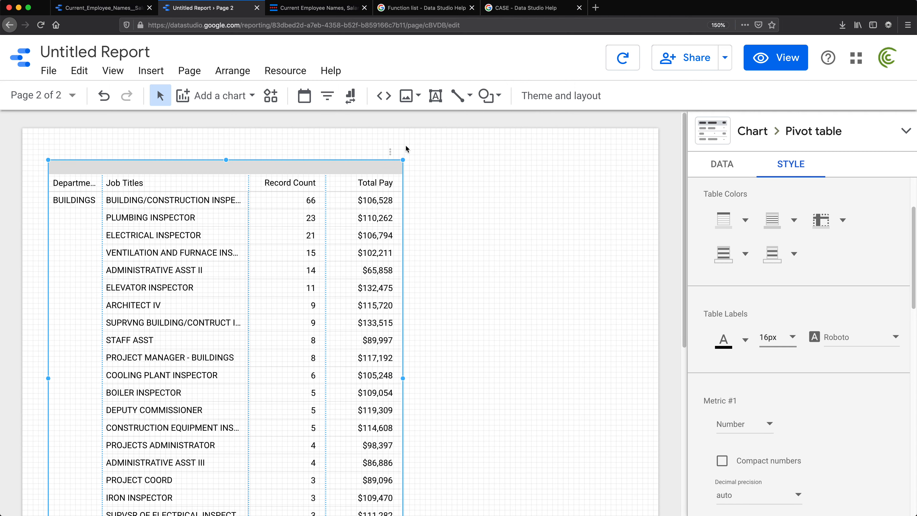
left_click(522, 175)
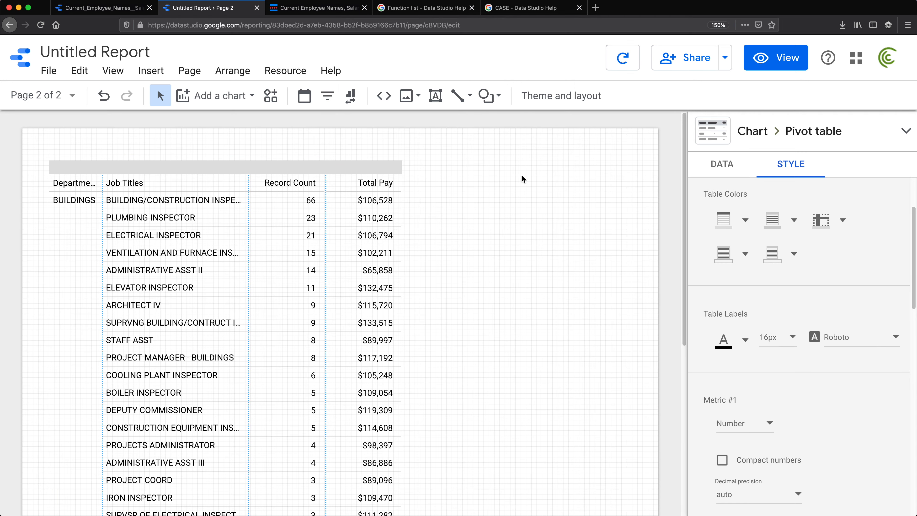
Preview the report in view mode and examine the job titles, record counts and pay within each department of the pivot table.
left_click(776, 58)
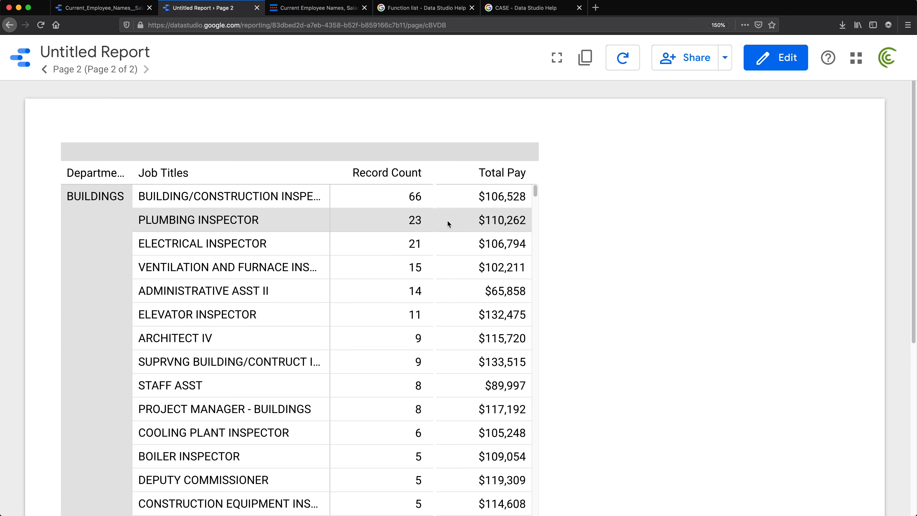
scroll(431, 240, "down", 5)
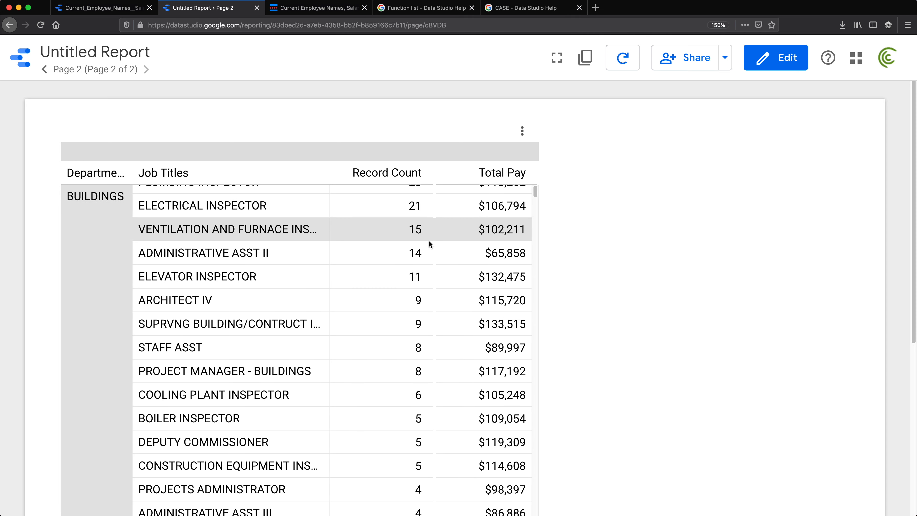
scroll(141, 328, "down", 5)
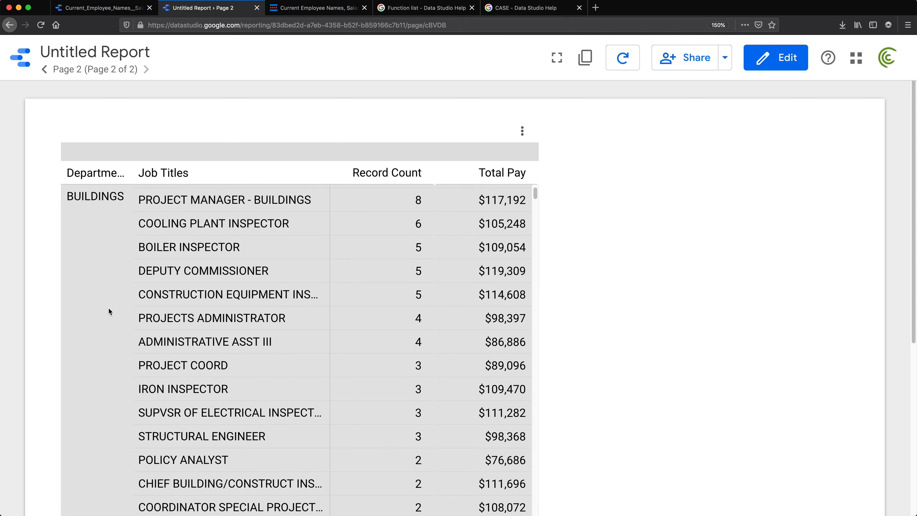
scroll(657, 295, "down", 5)
scroll(537, 205, "up", 10)
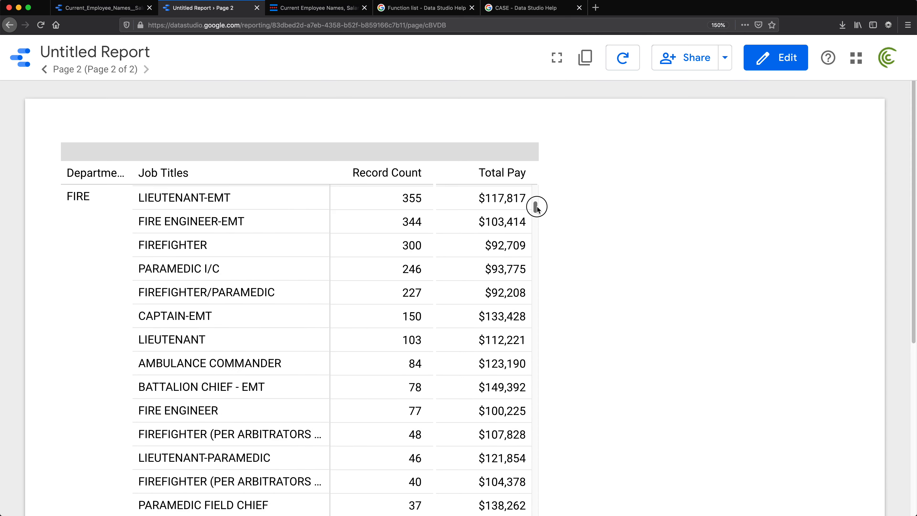
scroll(537, 205, "up", 5)
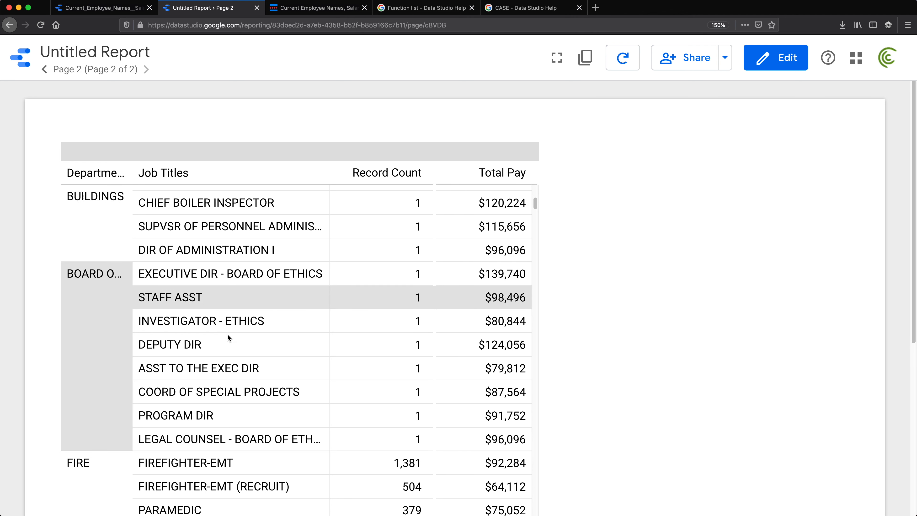
scroll(221, 261, "up", 1)
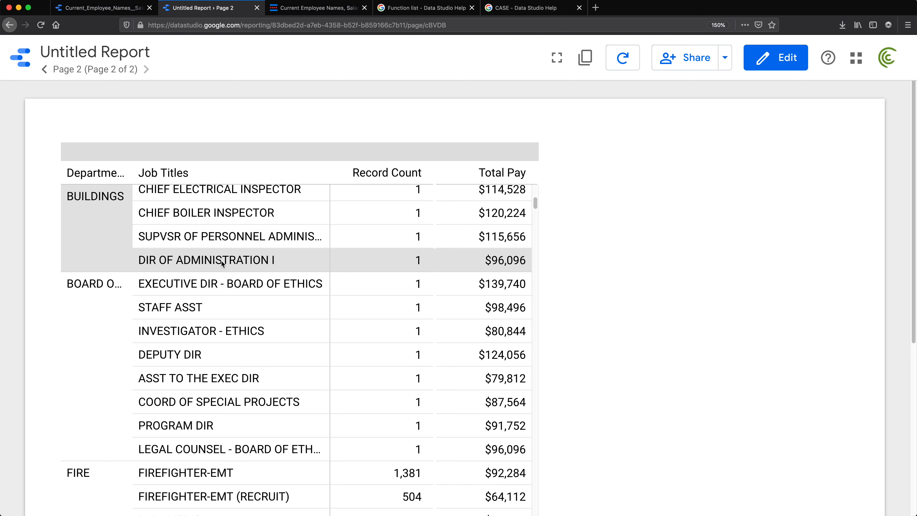
scroll(222, 260, "down", 4)
scroll(222, 263, "down", 1)
scroll(226, 257, "up", 8)
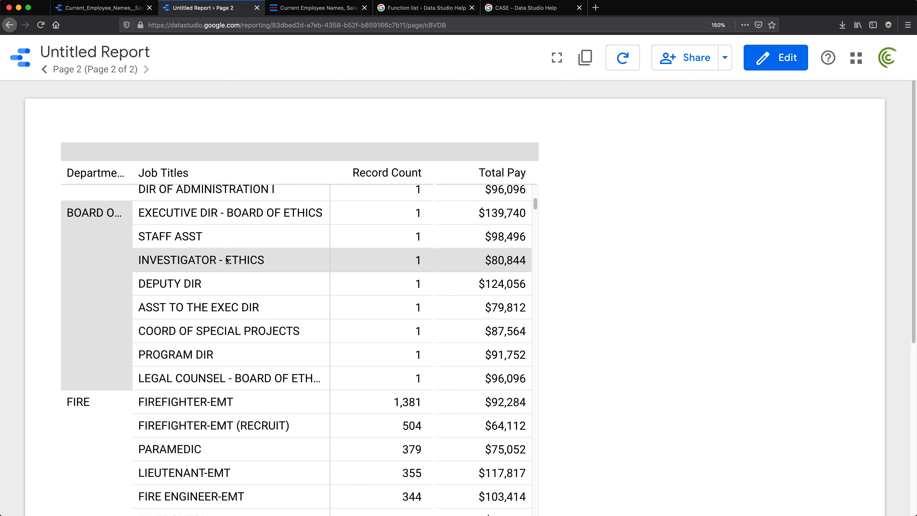
scroll(233, 252, "up", 3)
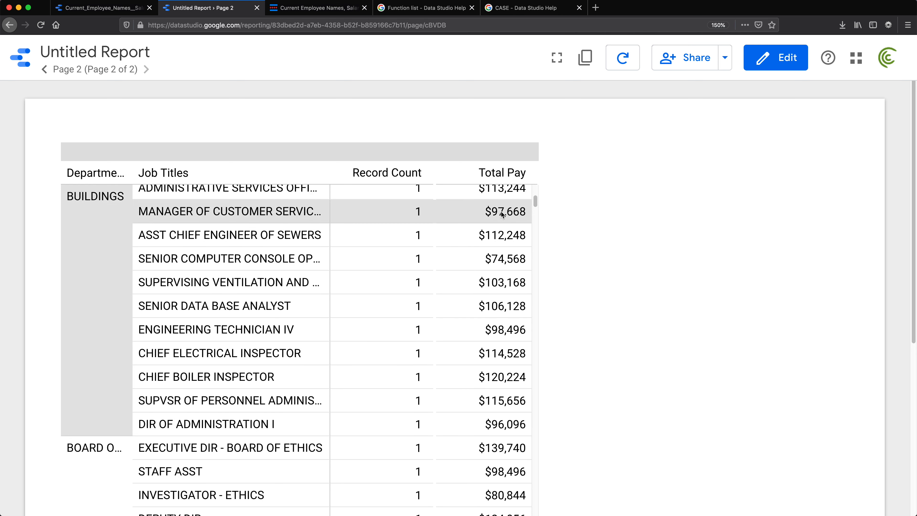
scroll(486, 217, "up", 5)
scroll(484, 233, "up", 7)
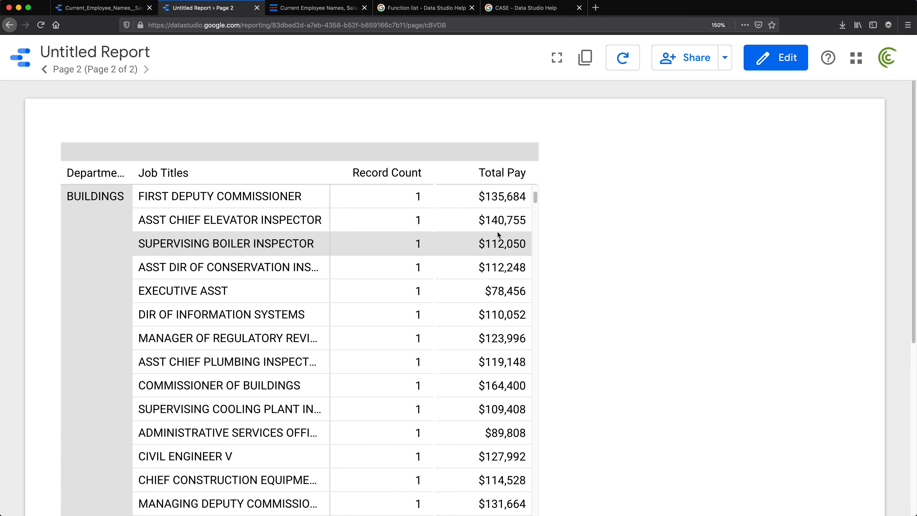
left_click_drag(535, 200, 533, 189)
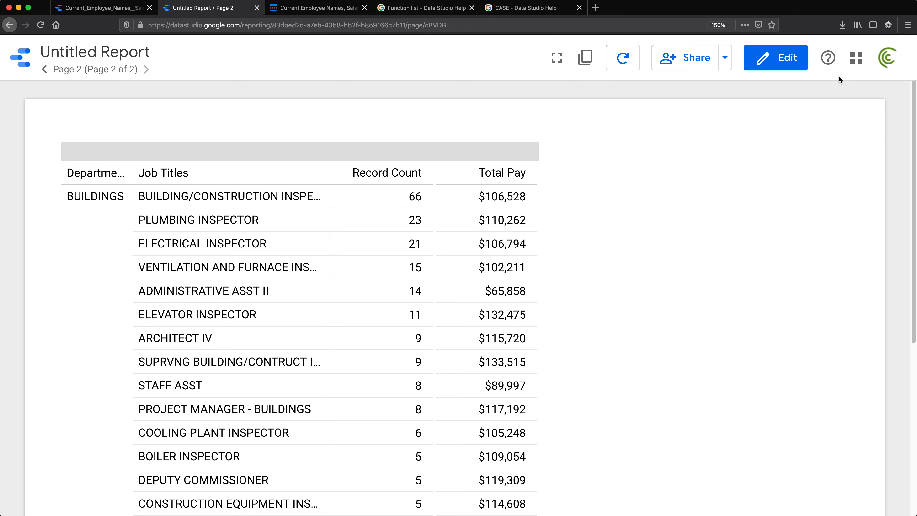
Return the report to edit mode and remove the Department row dimension from the pivot table, keeping Job Titles.
left_click(771, 60)
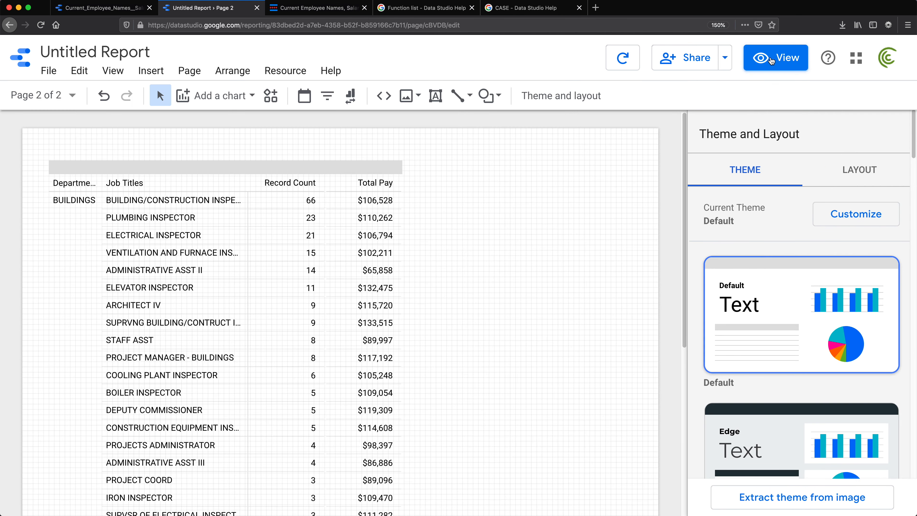
left_click(254, 224)
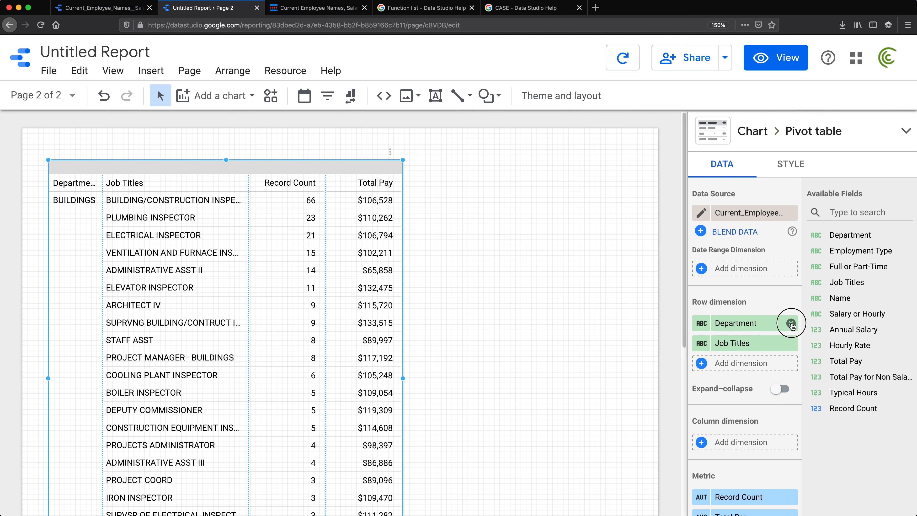
left_click(791, 322)
Widen the pivot table and its Job Titles and Record Count columns, and shift the table down to free space above it.
left_click_drag(104, 182, 213, 181)
left_click_drag(410, 374, 543, 374)
left_click_drag(207, 180, 327, 179)
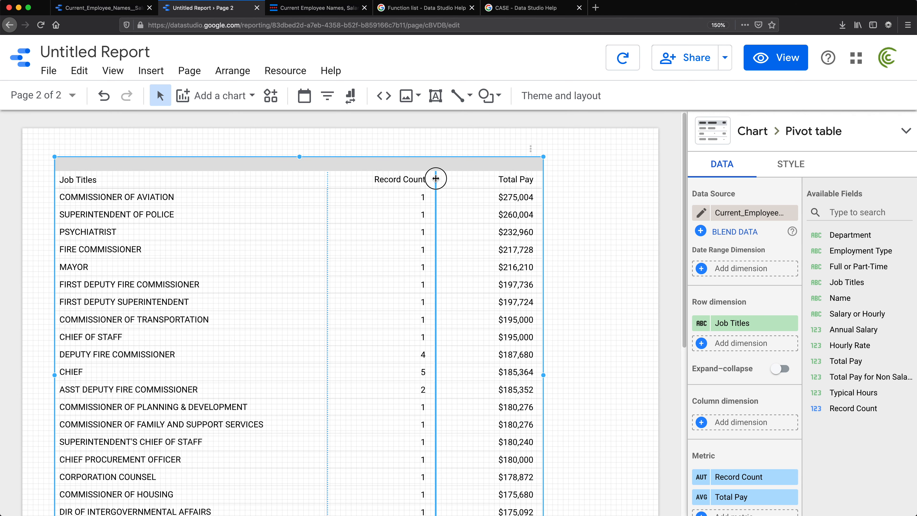
left_click_drag(106, 165, 105, 178)
left_click(126, 138)
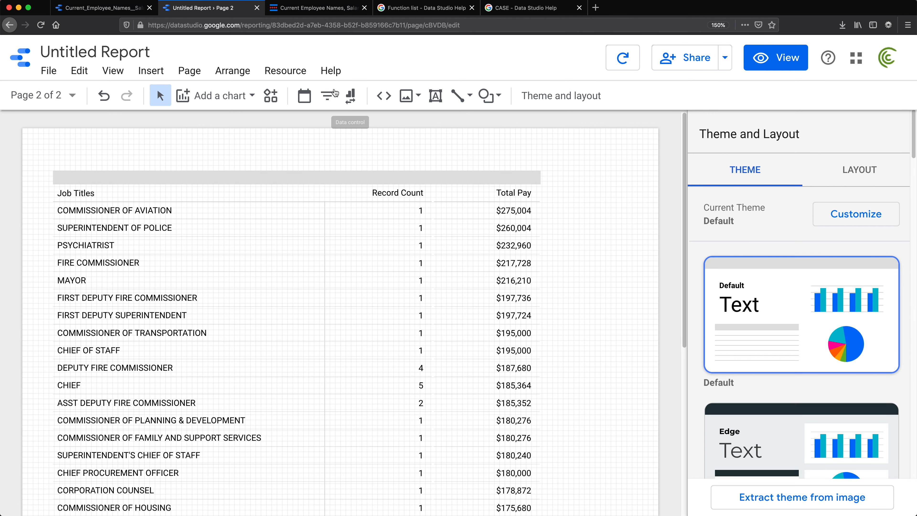
Add a filter control above the pivot table with Department as its dimension and Total Pay as its metric, and widen the control.
left_click(327, 95)
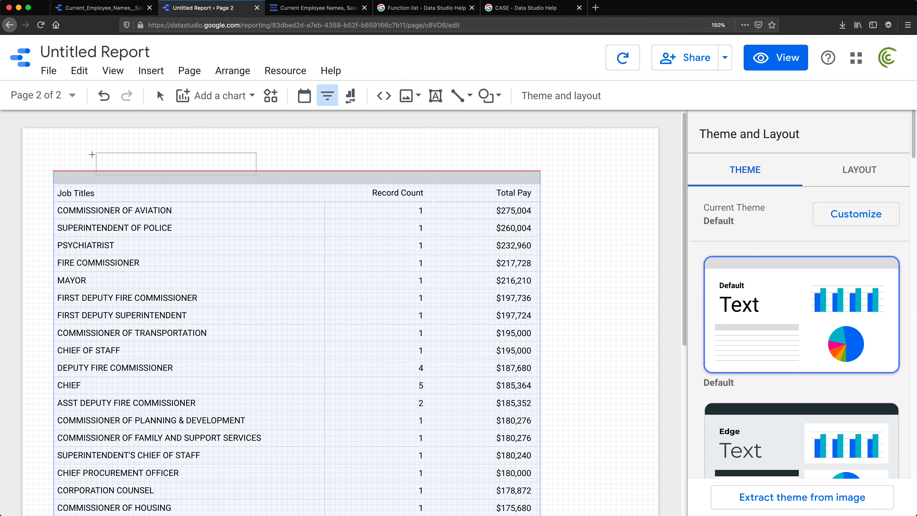
left_click(53, 140)
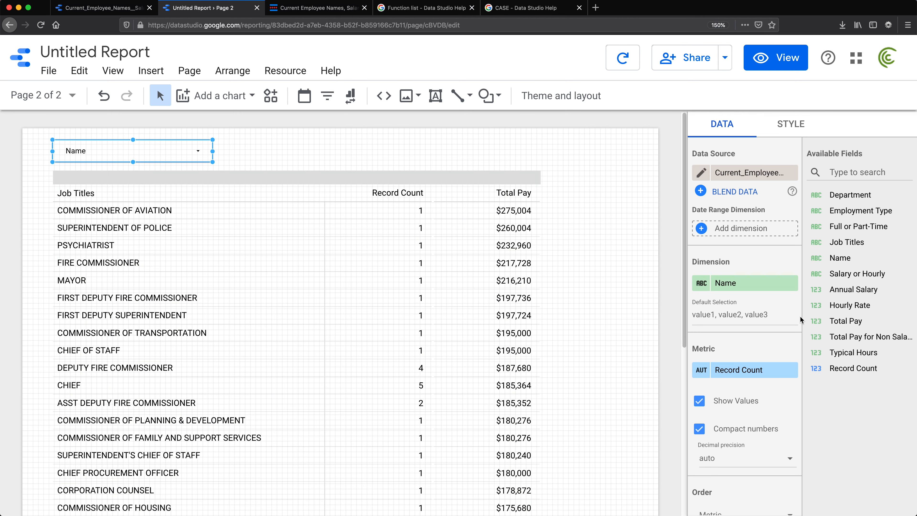
left_click_drag(841, 195, 762, 283)
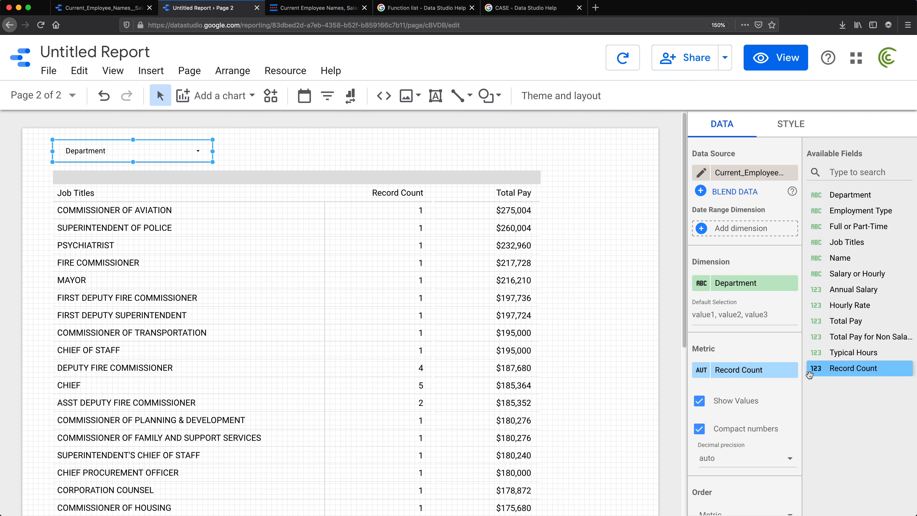
left_click(791, 370)
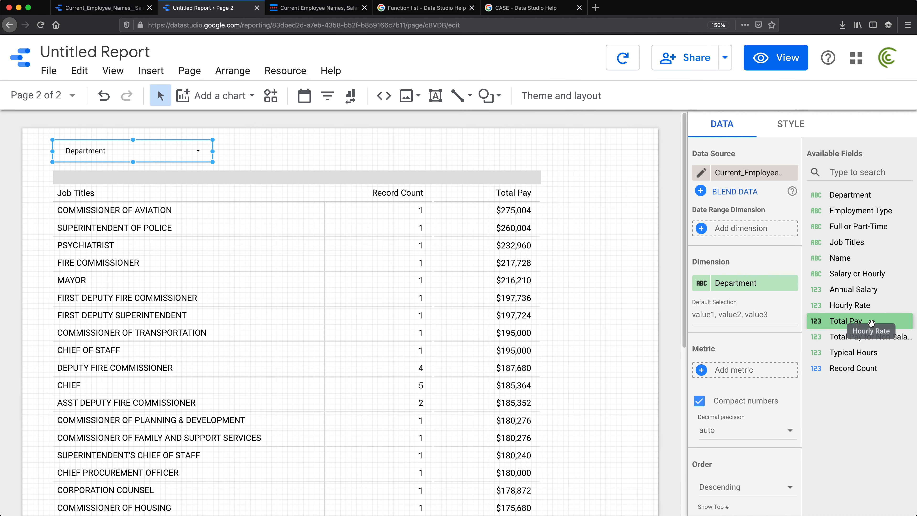
left_click_drag(863, 323, 774, 381)
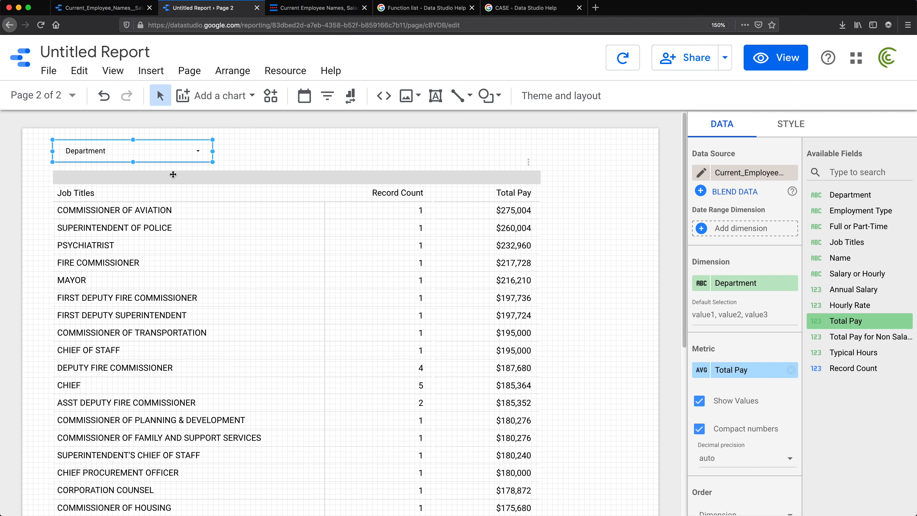
left_click(418, 149)
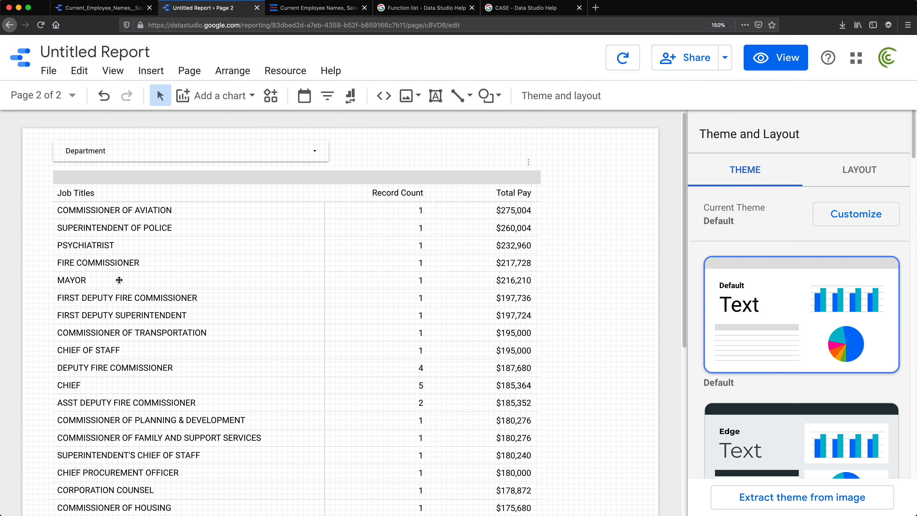
Preview the report in view mode, filter the Department control to only MAYOR'S OFFICE, and look through that department's job titles and pay.
left_click(780, 57)
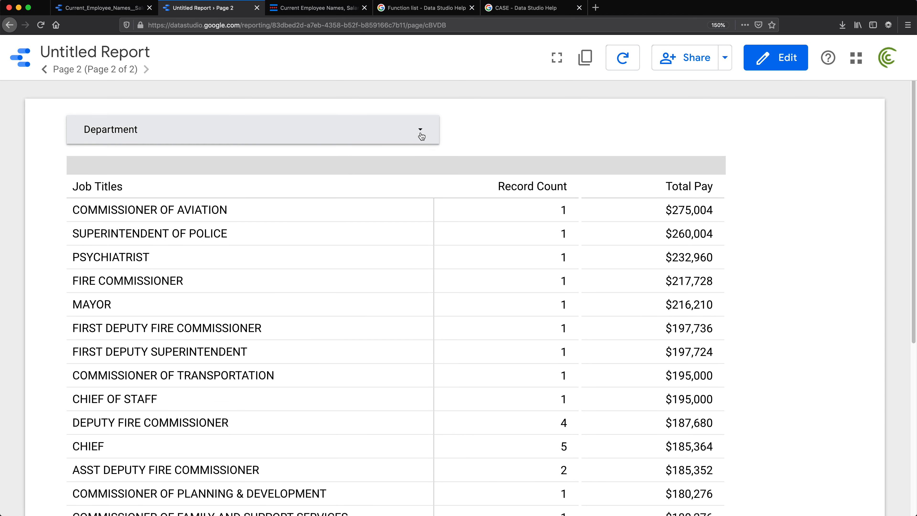
left_click(417, 130)
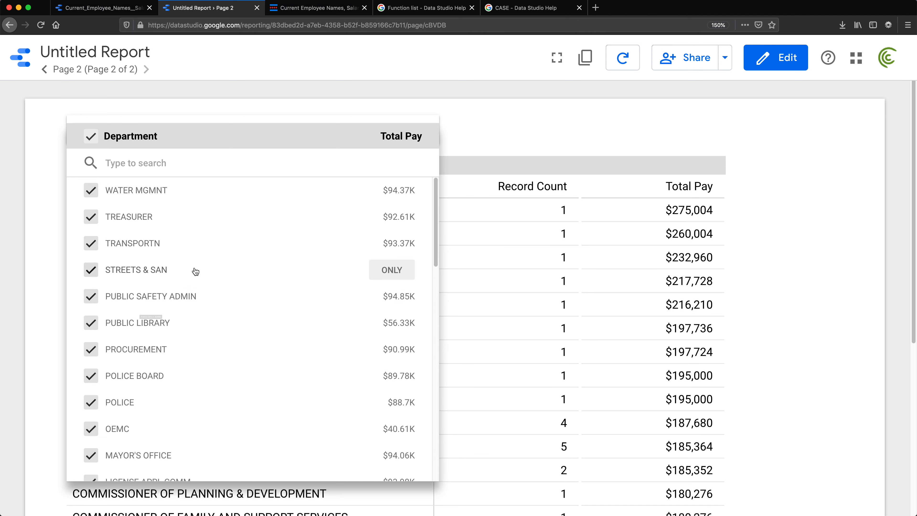
scroll(340, 290, "down", 1)
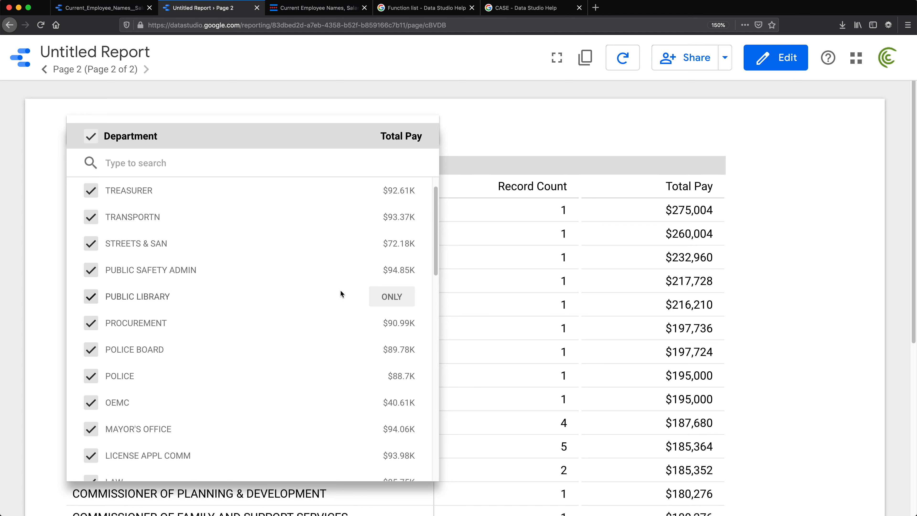
scroll(388, 314, "down", 3)
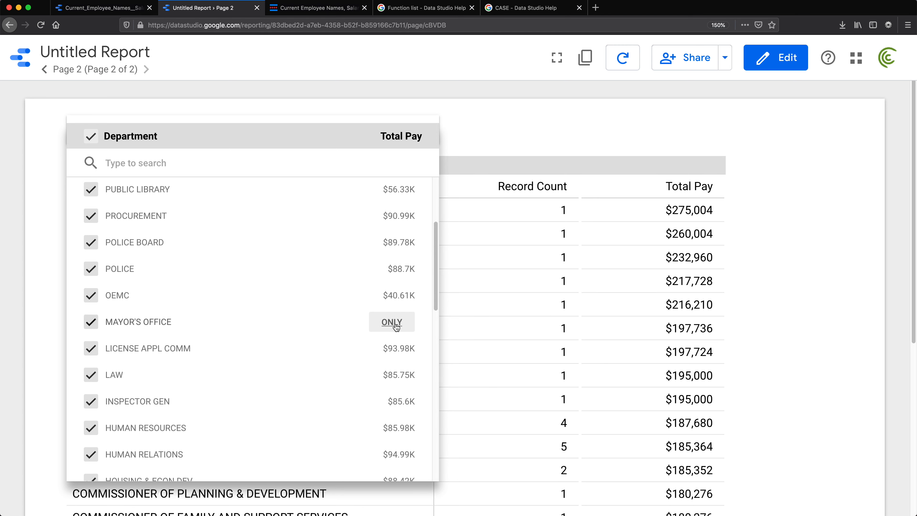
left_click(392, 322)
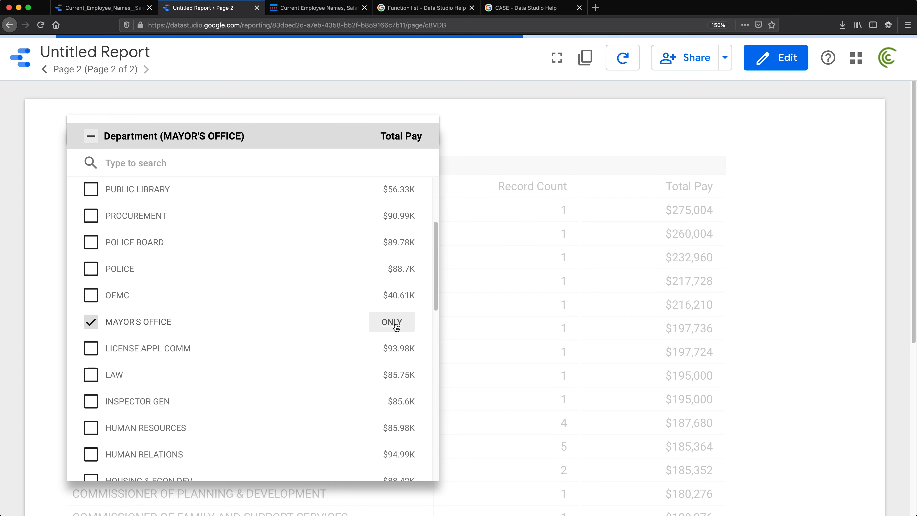
left_click(841, 278)
scroll(178, 310, "down", 2)
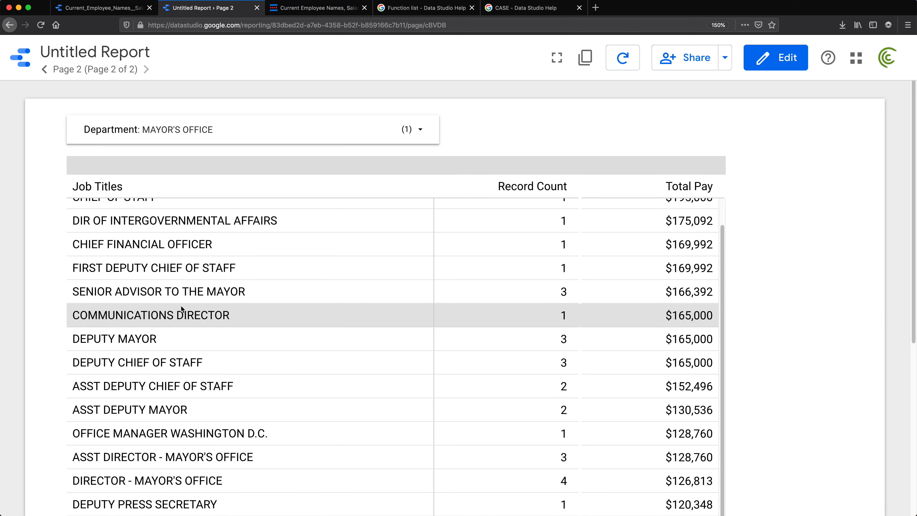
scroll(471, 325, "down", 6)
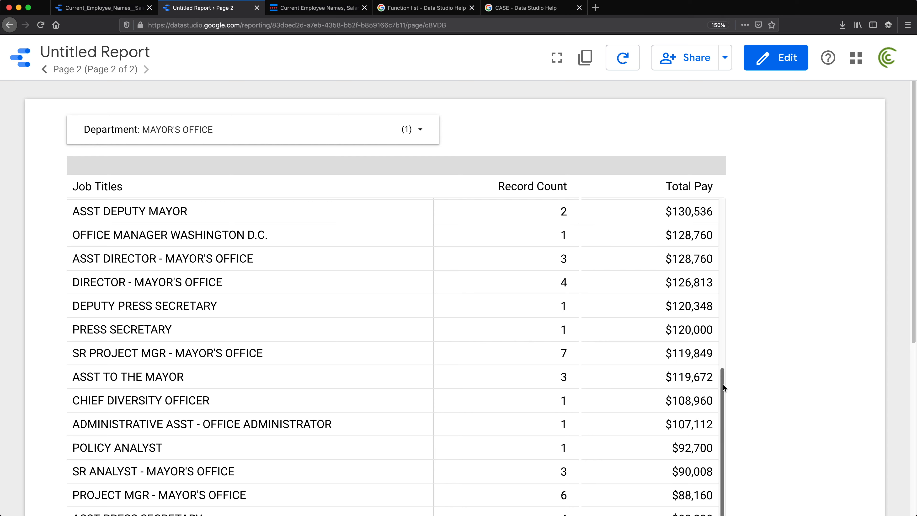
scroll(903, 231, "down", 5)
scroll(902, 231, "up", 5)
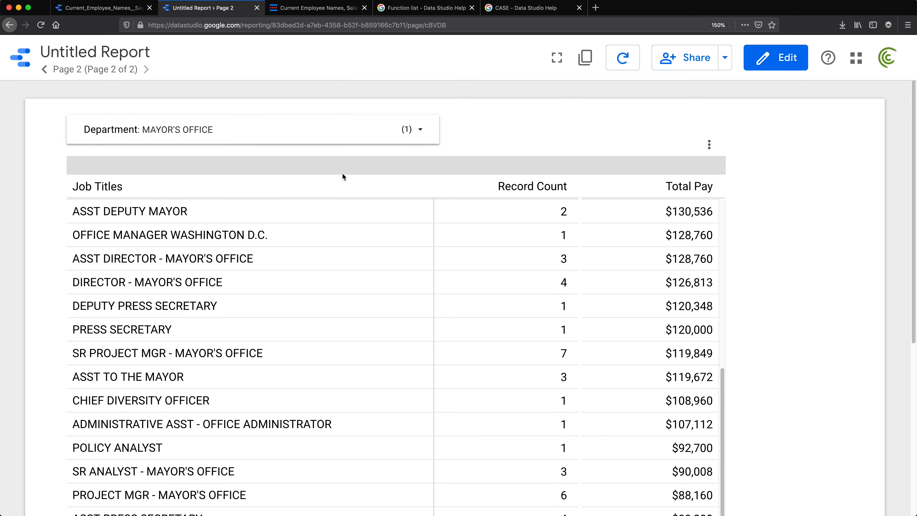
Switch the Department filter to only POLICE and examine the record counts and pay of its job titles.
left_click(419, 129)
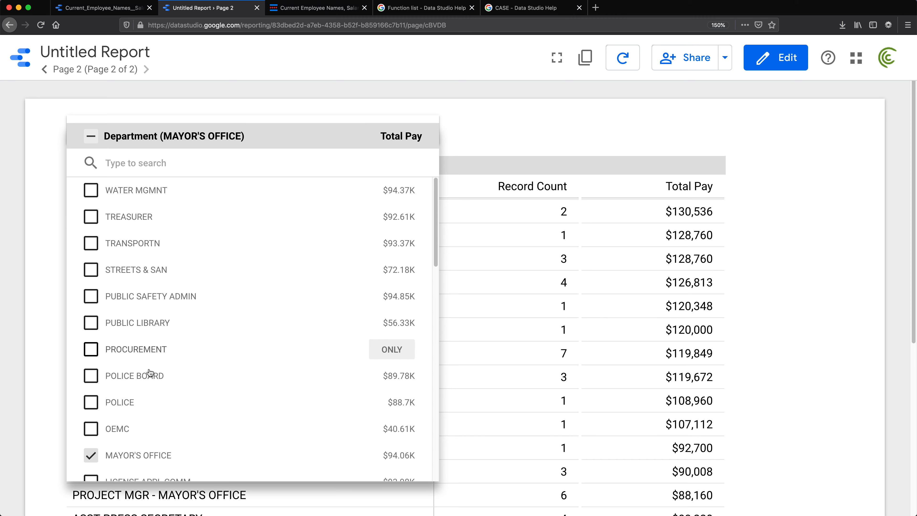
scroll(369, 287, "down", 3)
left_click(392, 279)
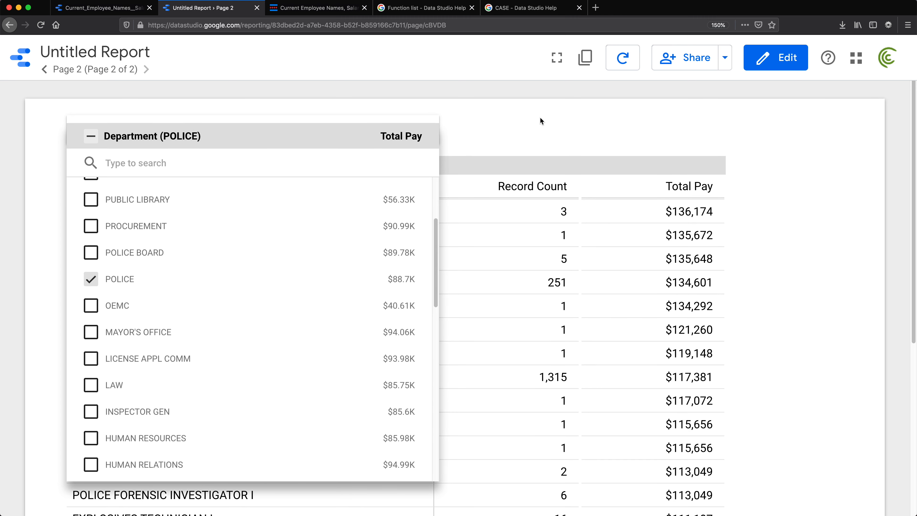
left_click(526, 135)
scroll(542, 221, "up", 5)
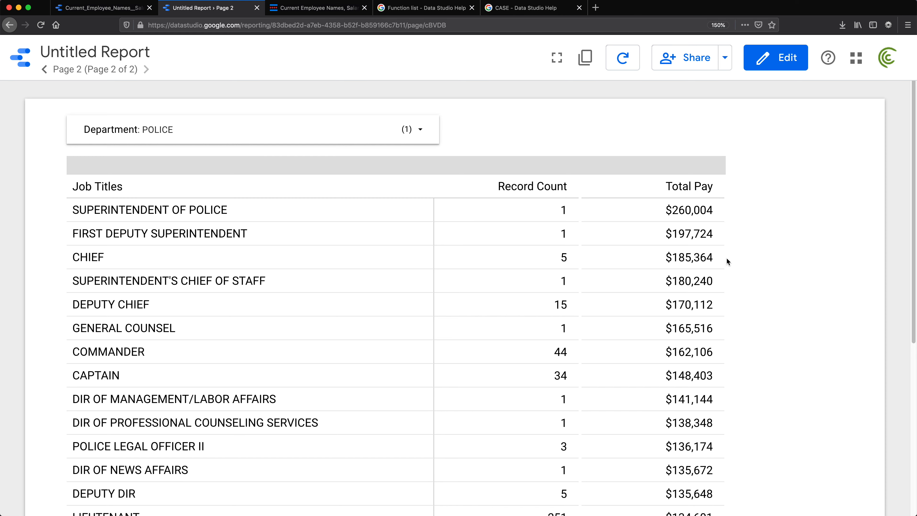
left_click_drag(722, 239, 726, 513)
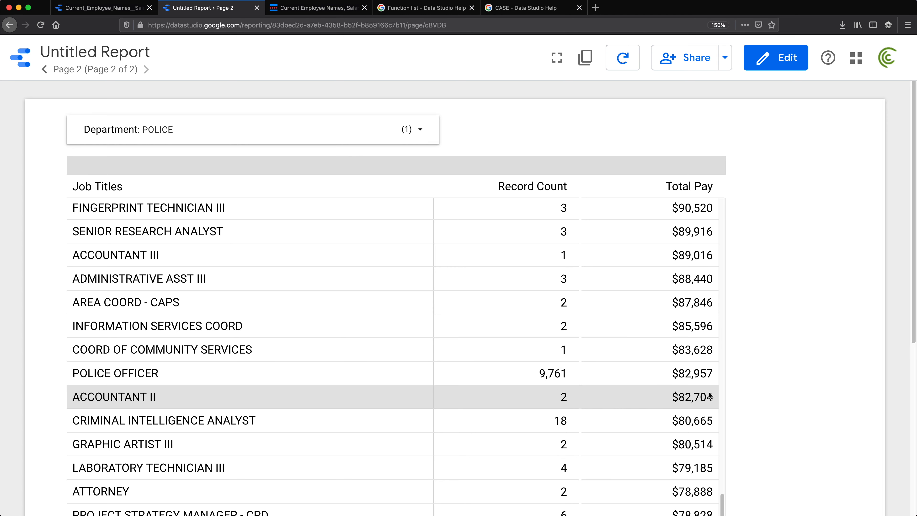
scroll(646, 374, "down", 3)
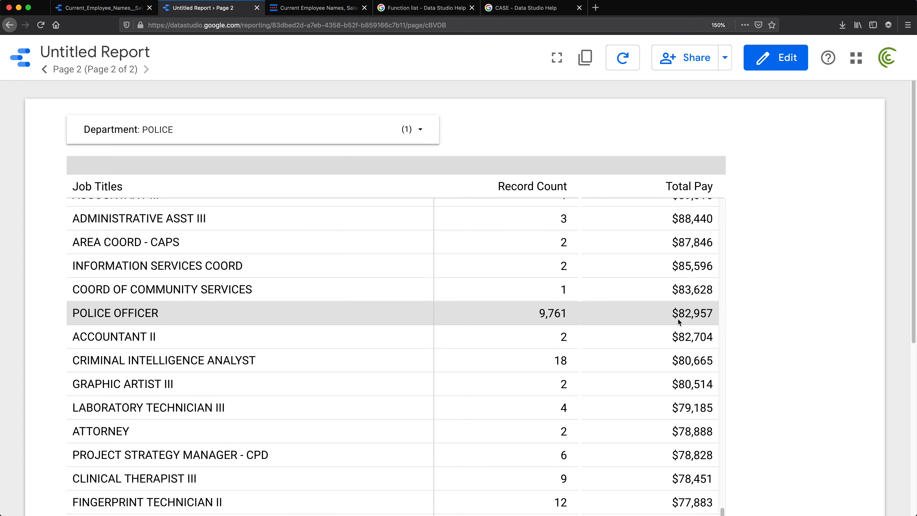
scroll(715, 275, "down", 1)
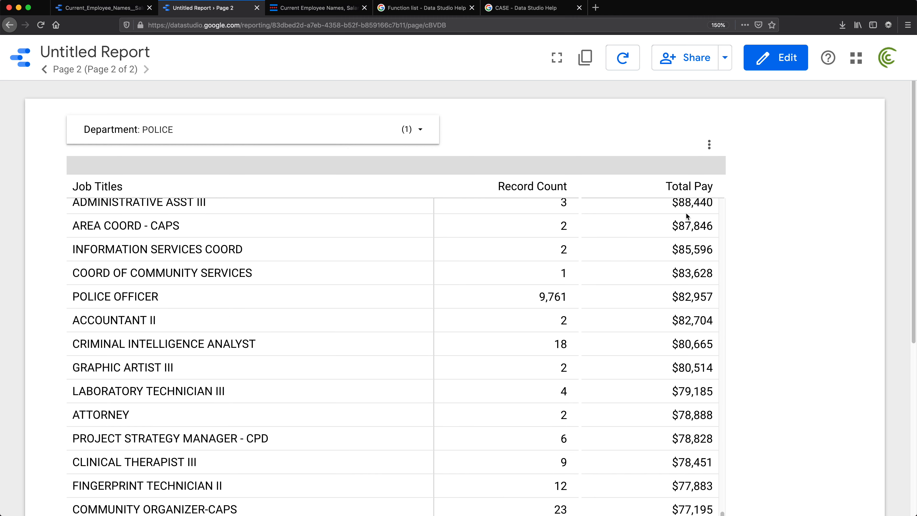
scroll(704, 249, "down", 6)
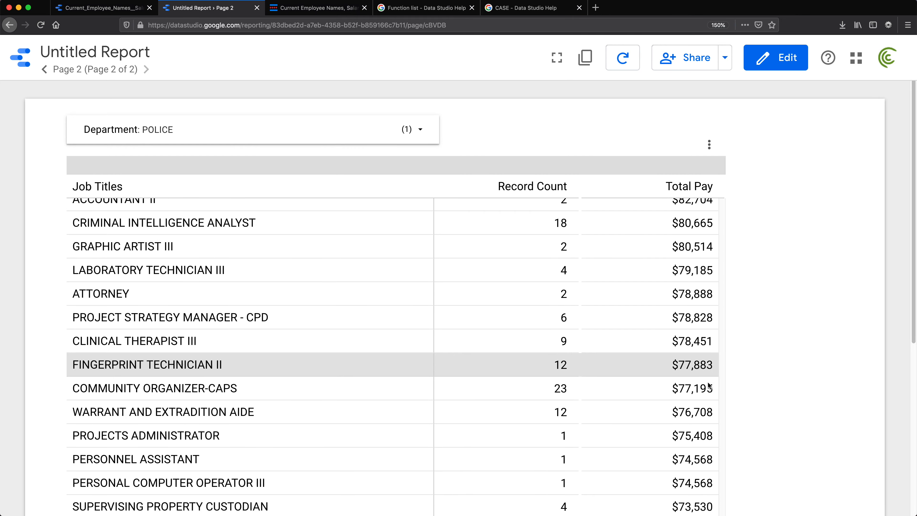
scroll(709, 361, "down", 2)
scroll(708, 325, "up", 2)
Return the report to edit mode and rename the pivot table's Total Pay metric as "Average Annaul Pay".
left_click(787, 63)
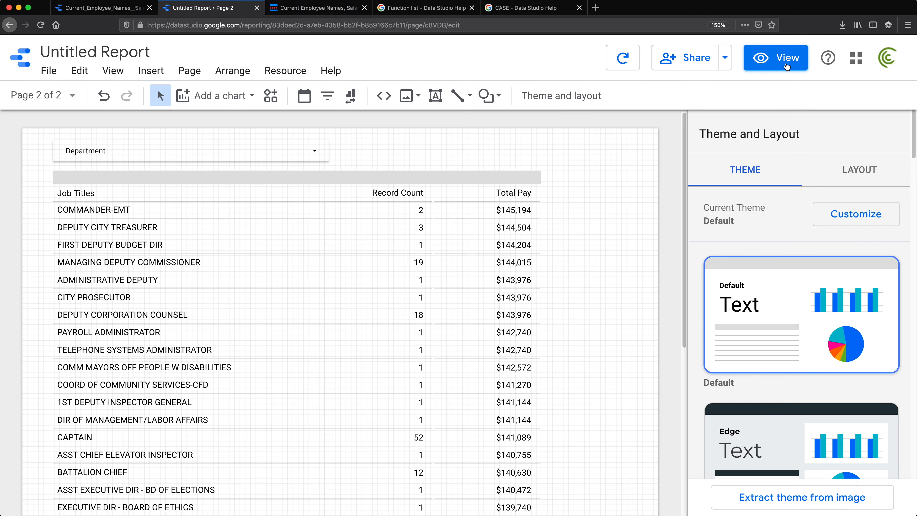
left_click(505, 195)
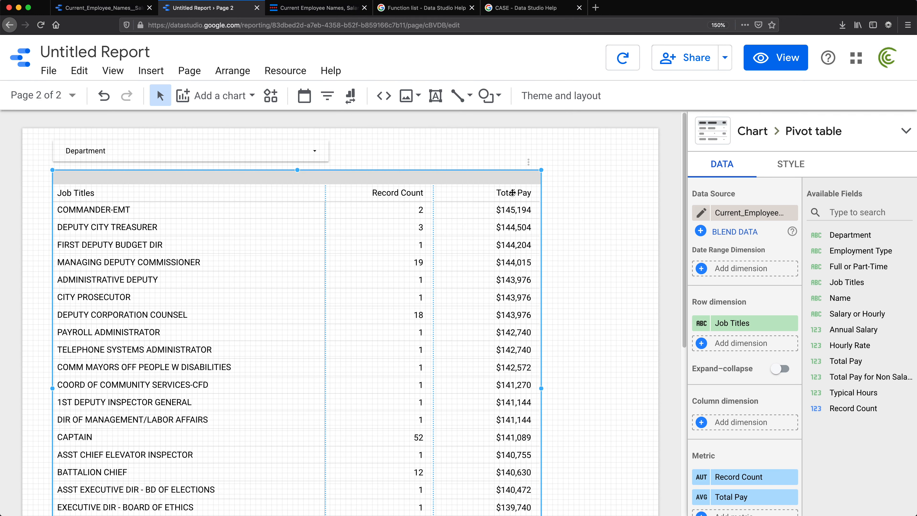
scroll(765, 427, "down", 5)
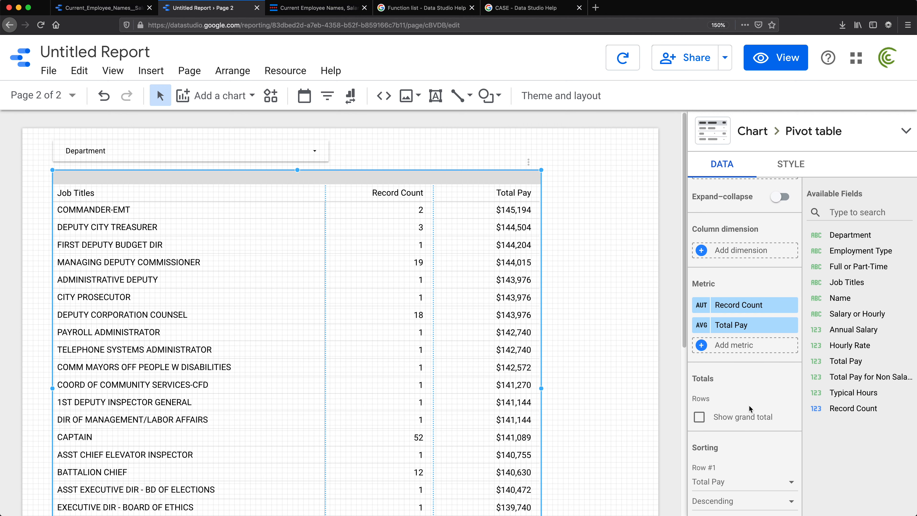
left_click(701, 327)
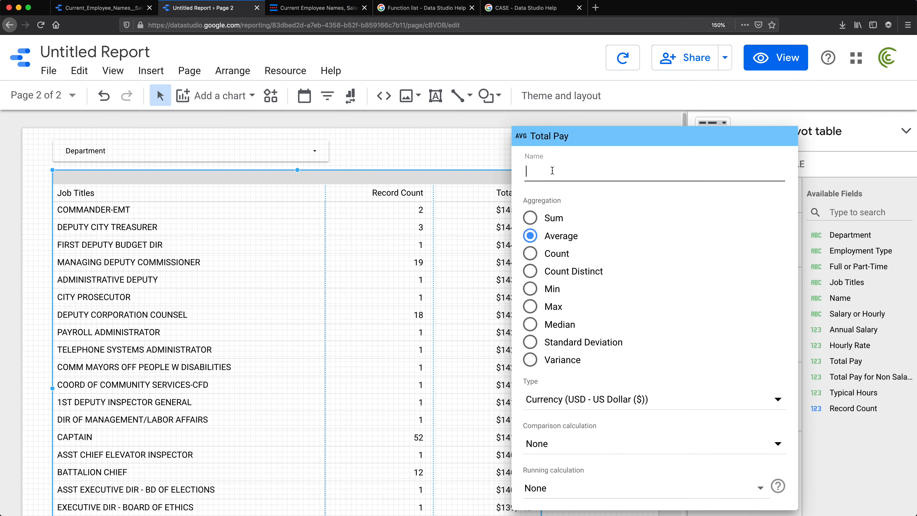
type("Avrage Annaul Pa")
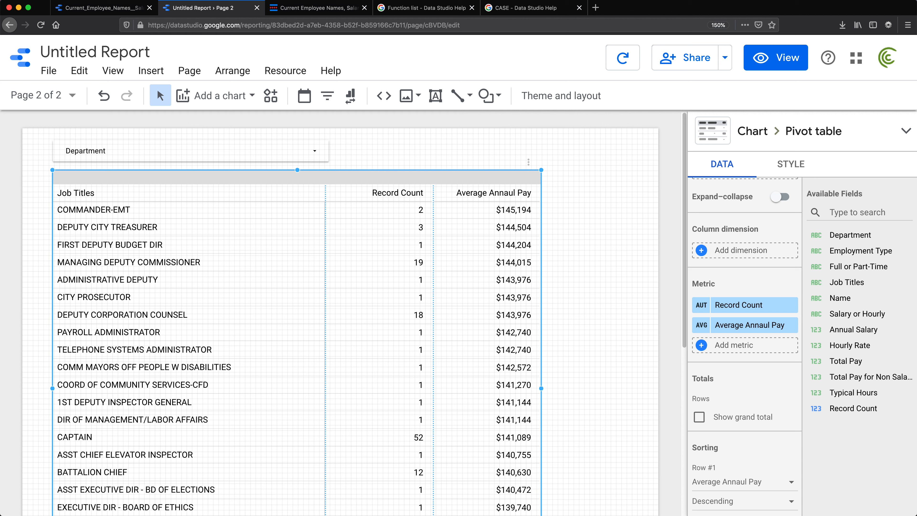
Rename the untitled report as "Data Studio Fundamentals".
double_click(79, 52)
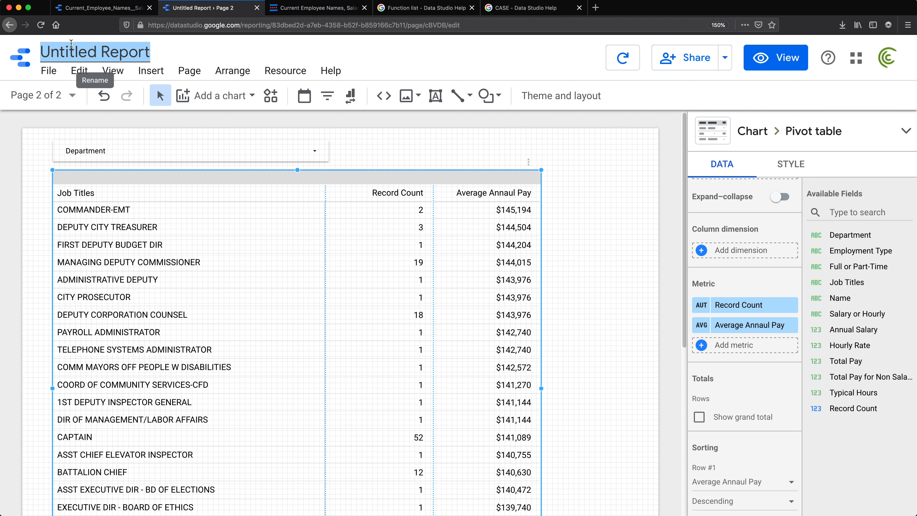
type("Data Studio")
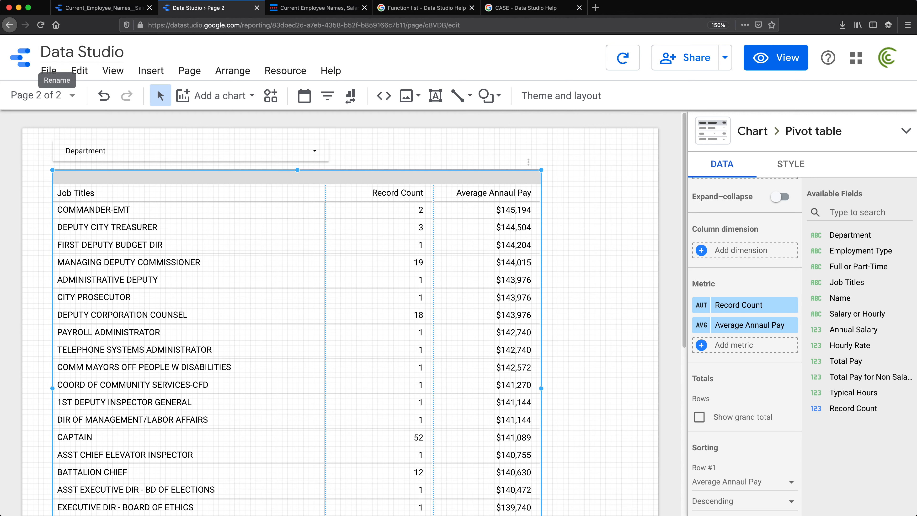
type(" Fundame")
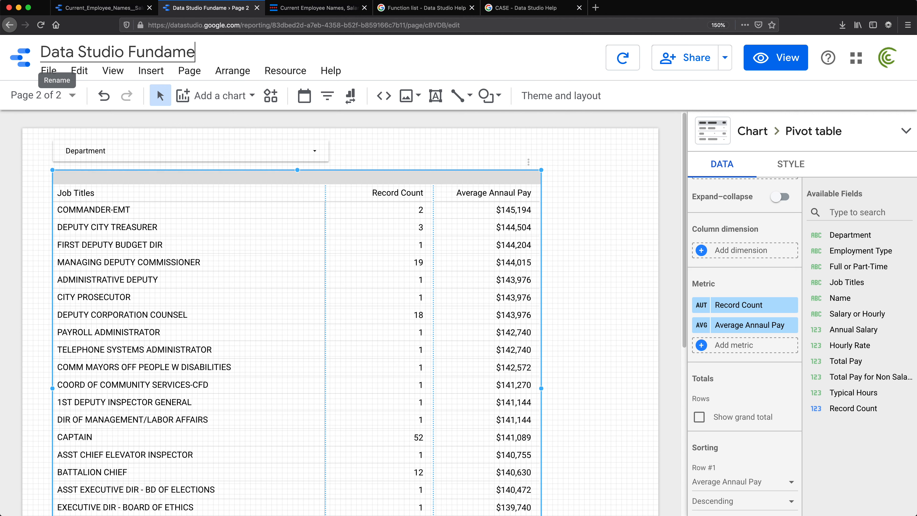
type("ntals")
key("Return")
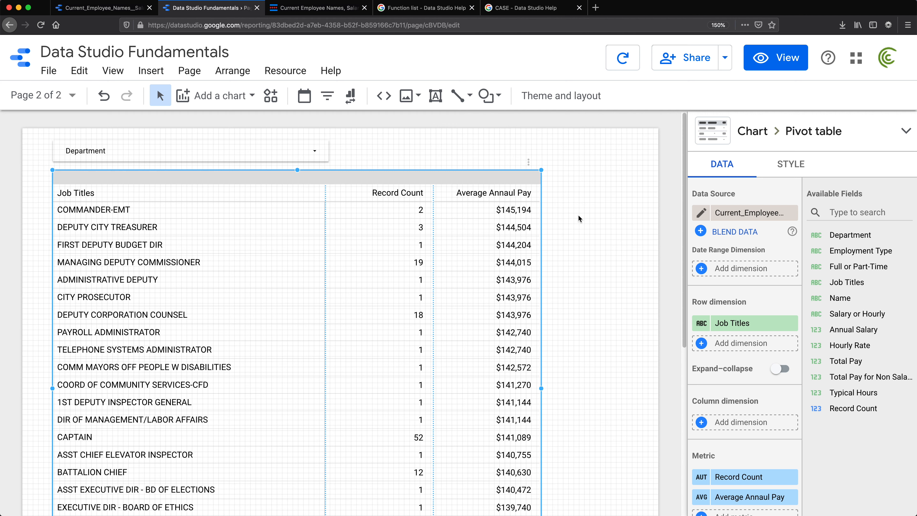
left_click(577, 269)
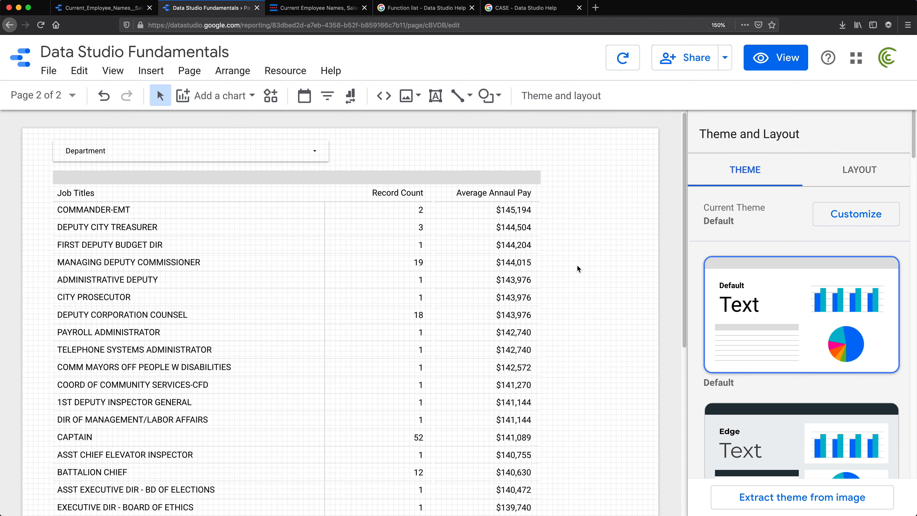
left_click(479, 243)
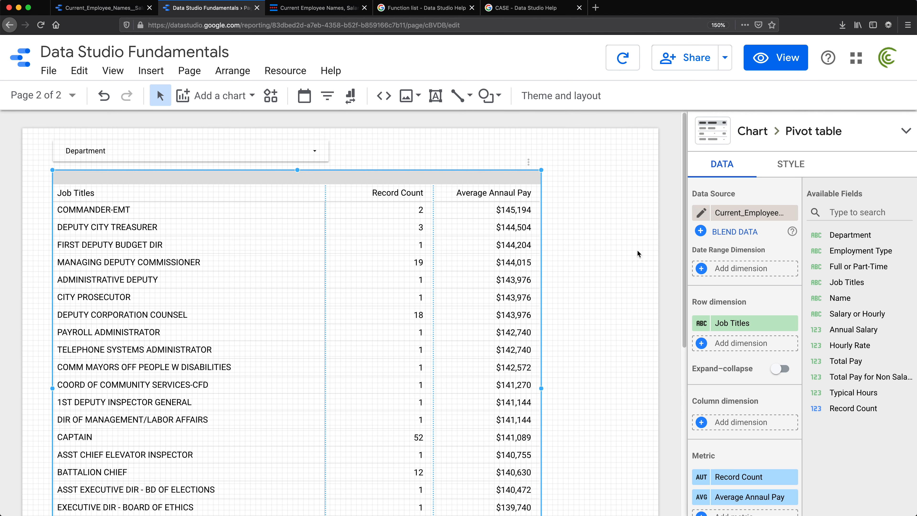
left_click(612, 237)
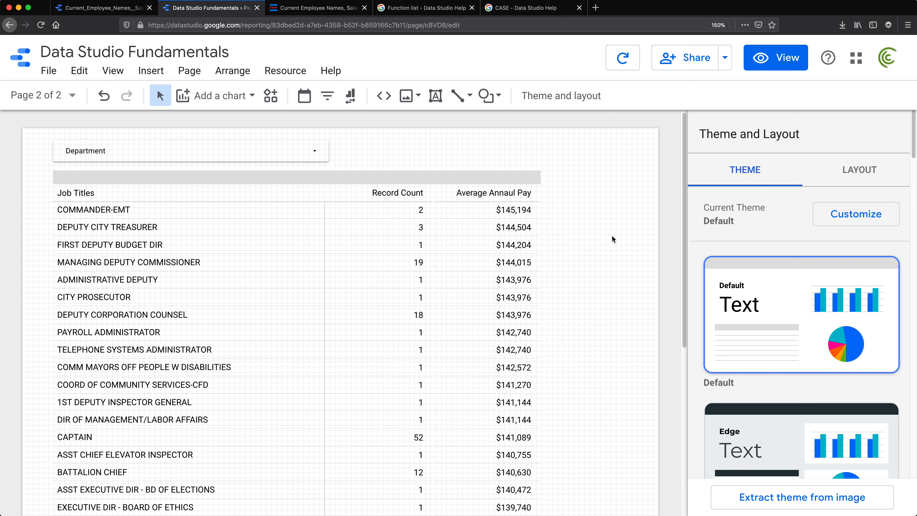